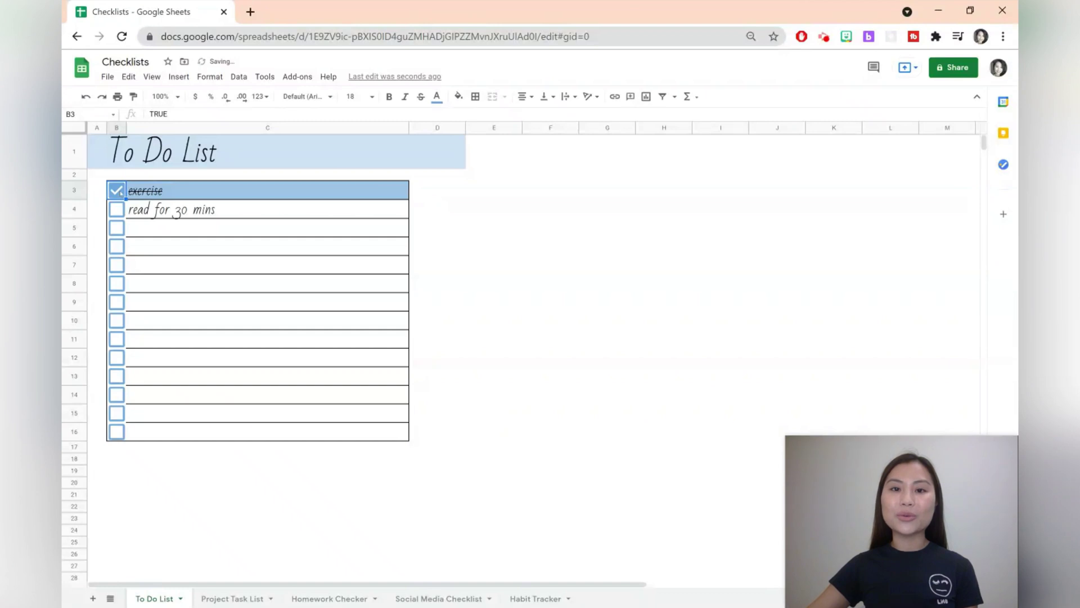
Step: Filter the Priority column on the Project Task List sheet to show only High
click(220, 596)
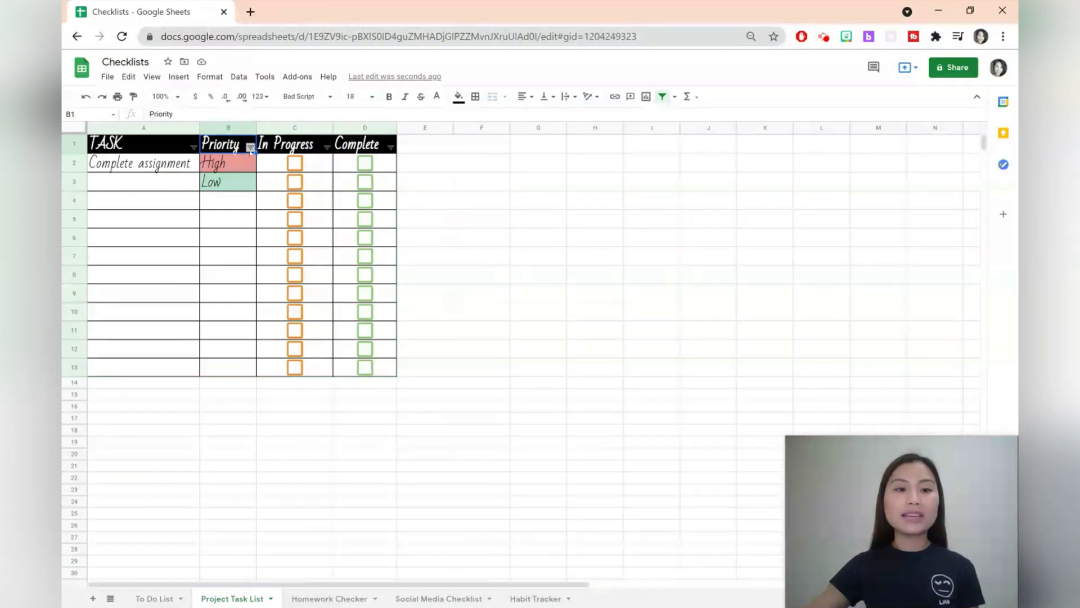
click(250, 147)
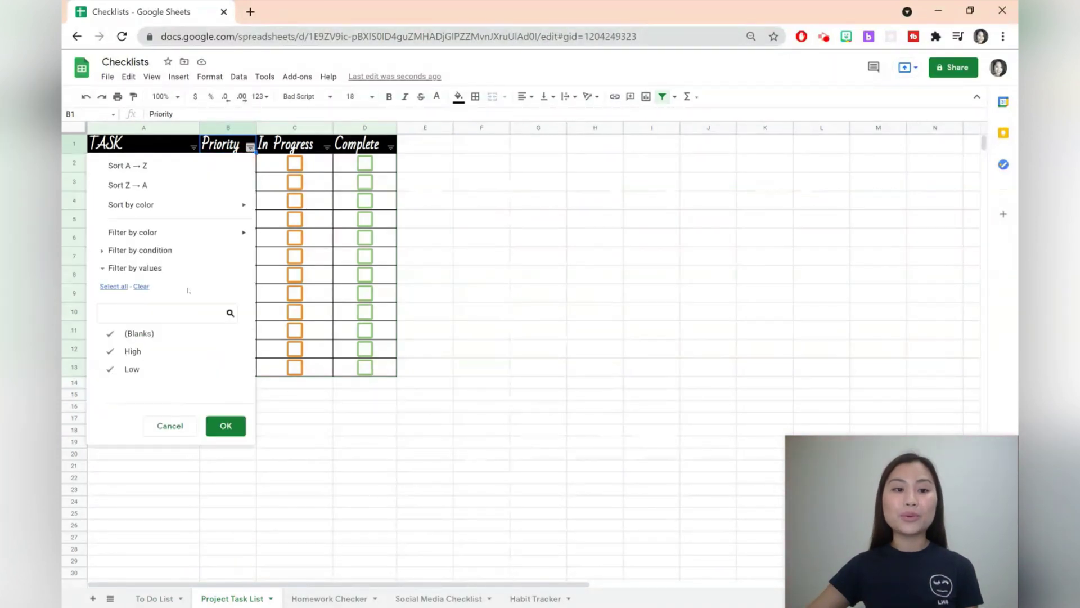
click(133, 333)
click(136, 370)
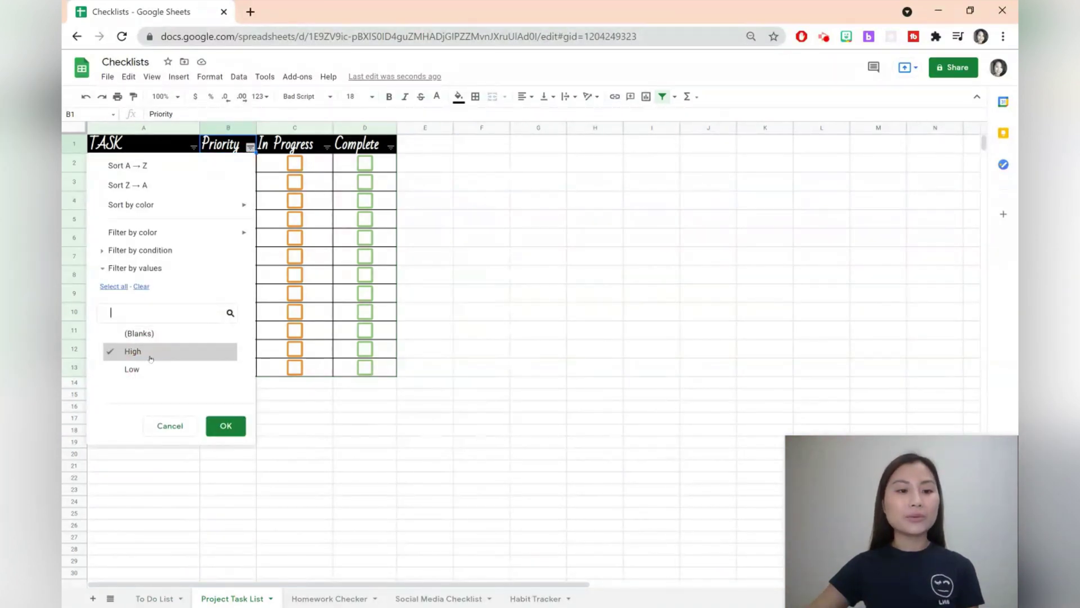
click(226, 426)
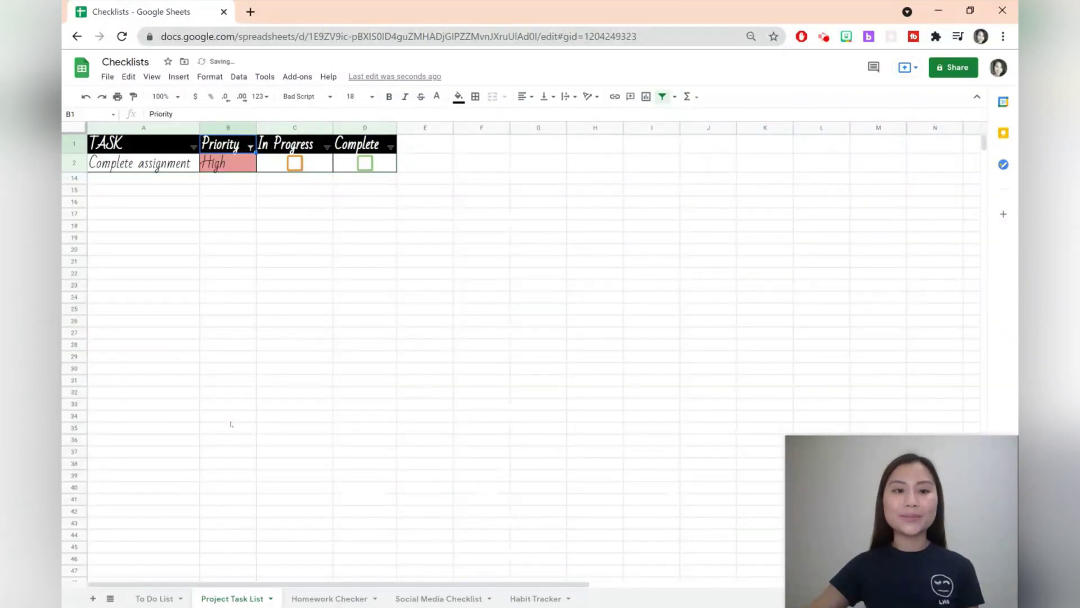
Step: Tick Term 1 boxes 1, 2 and 3 for the first student on the Homework Checker sheet
click(313, 597)
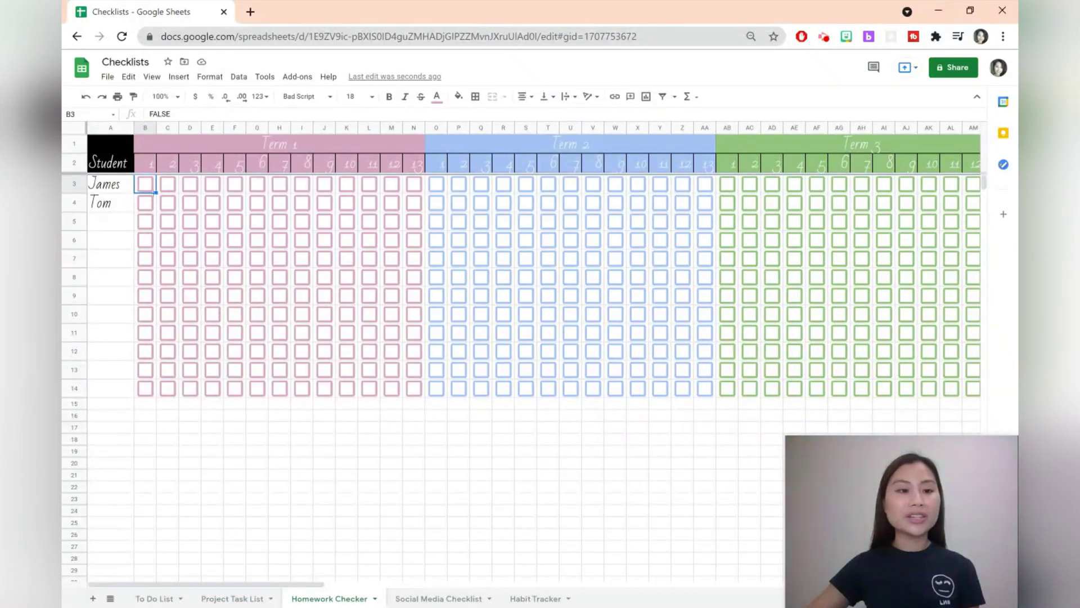
click(146, 185)
click(168, 186)
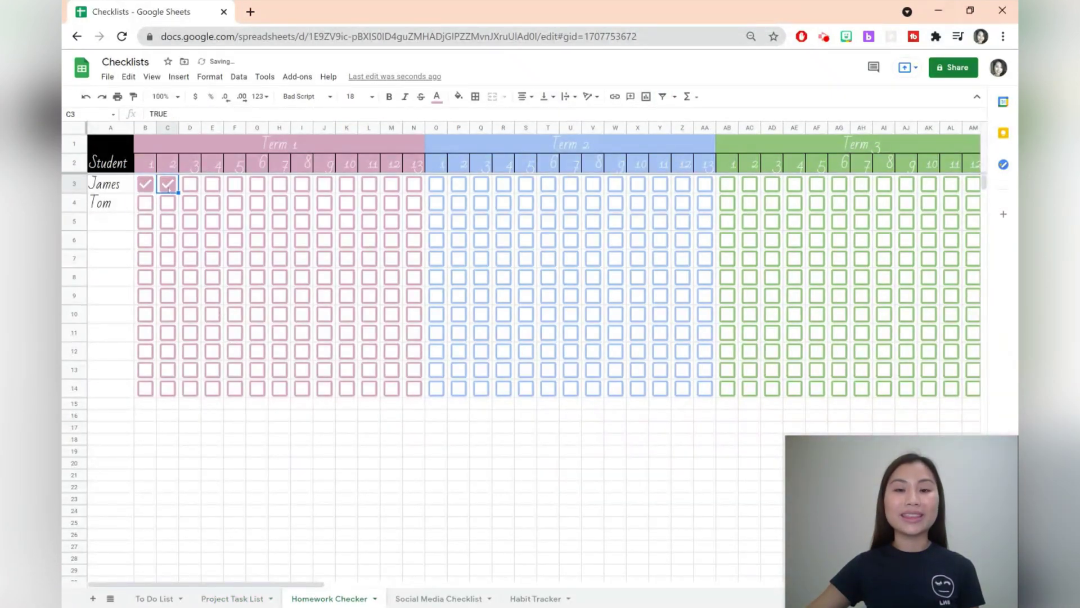
click(190, 185)
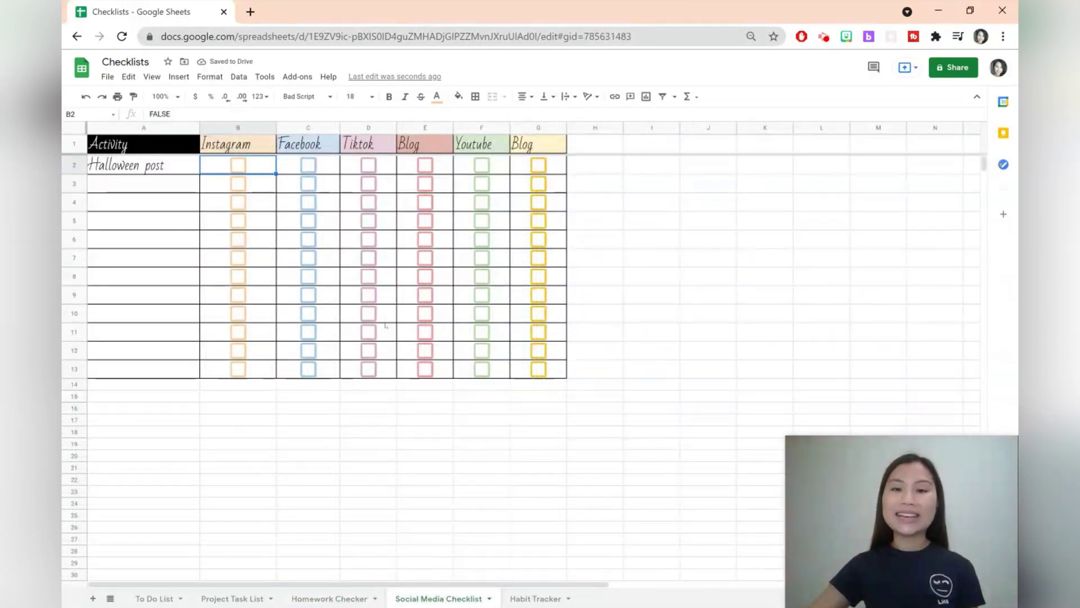
Step: Tick Instagram, Facebook, Tiktok and the first Blog column for the Halloween post on the Social Media Checklist sheet
click(242, 166)
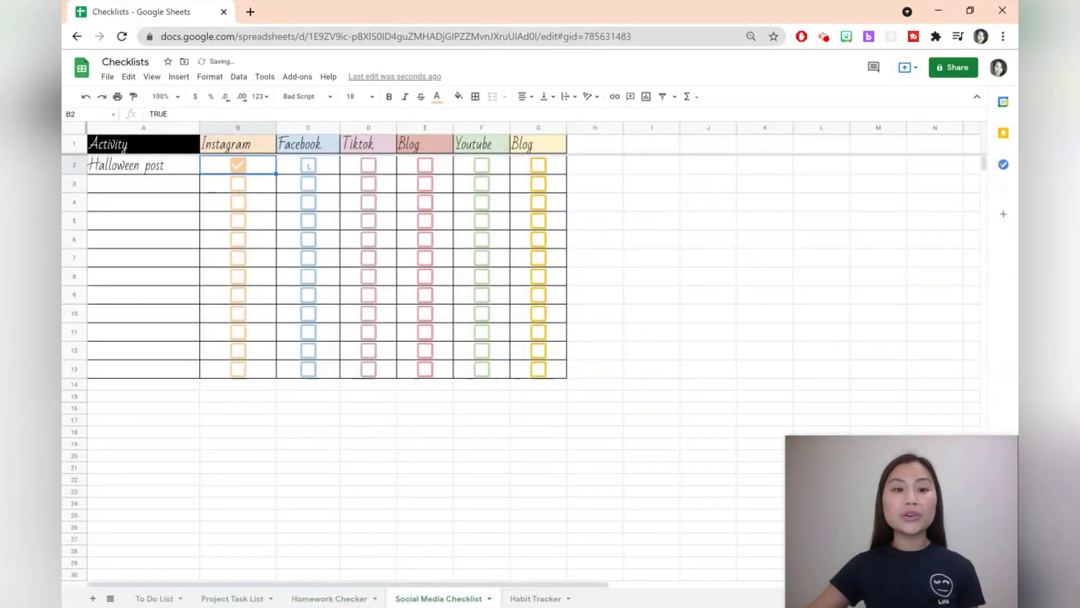
click(309, 166)
click(369, 165)
click(424, 165)
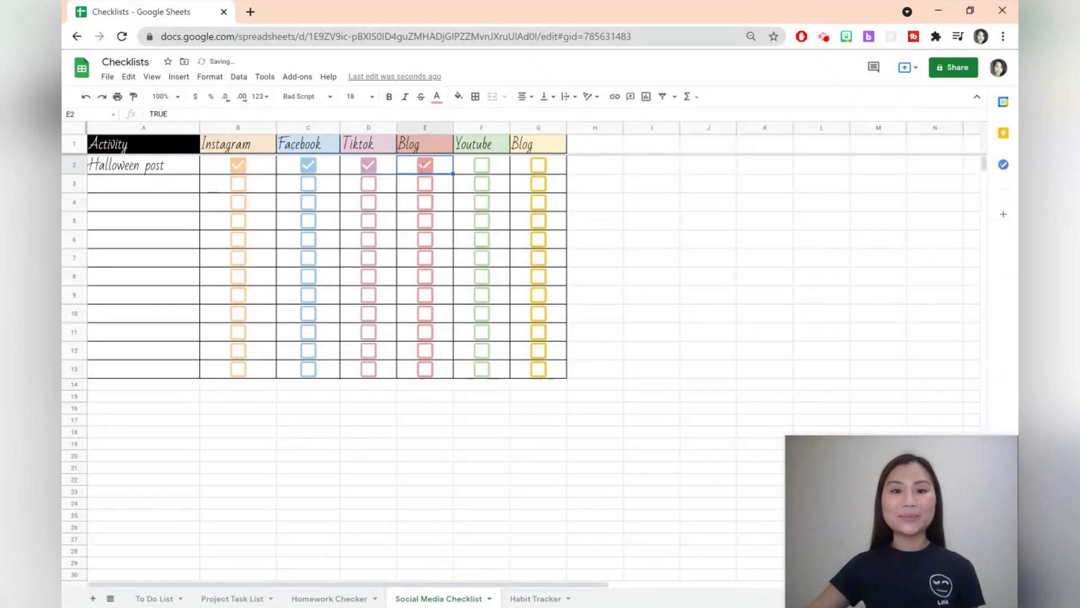
Step: Tick the box for 3 January in the water habit row on the Habit Tracker sheet
click(528, 599)
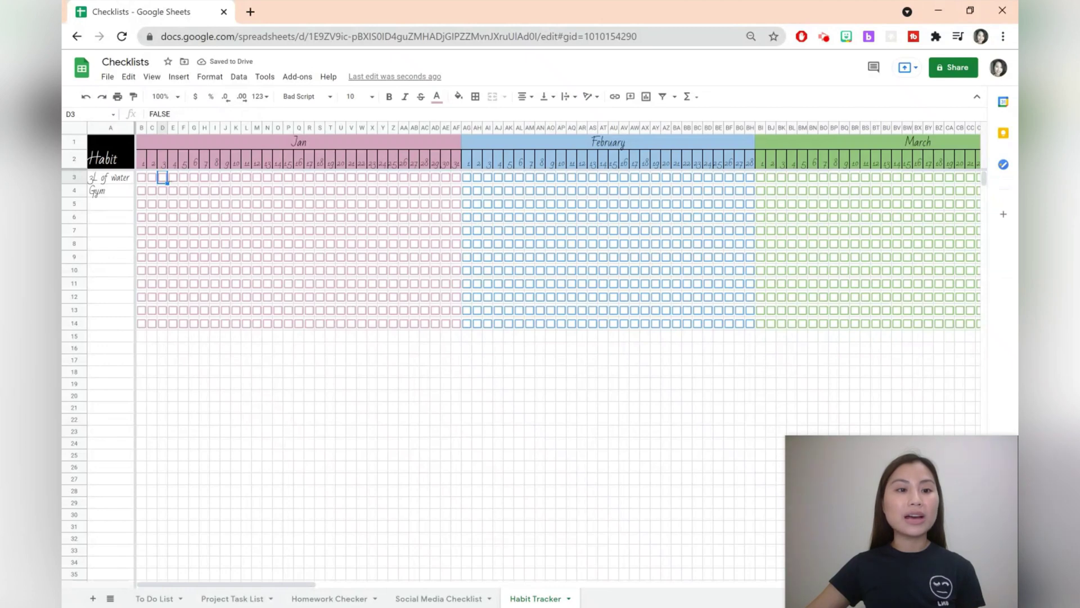
click(163, 177)
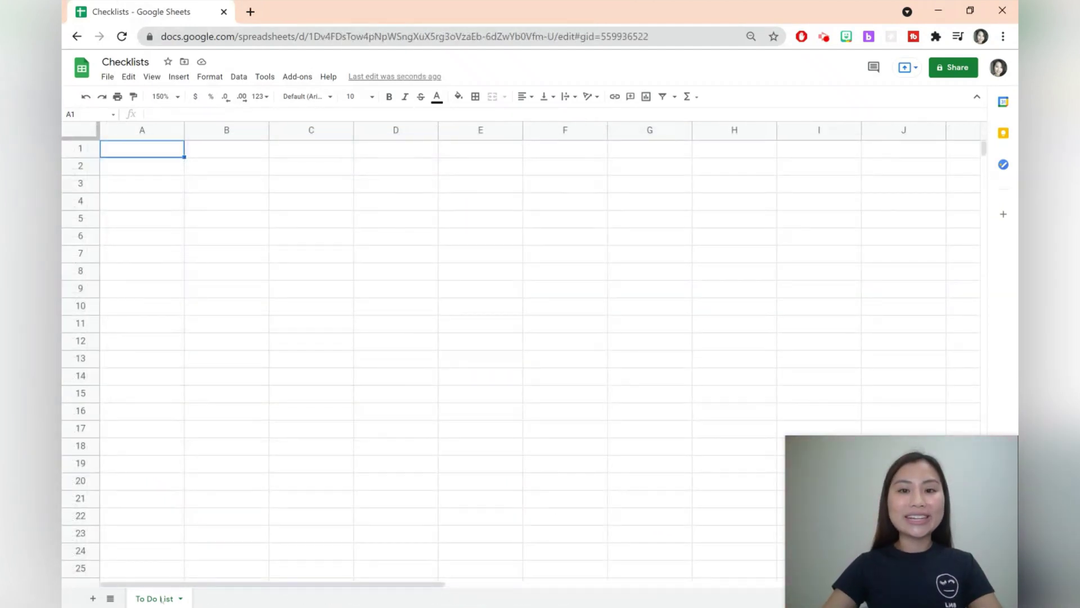
Step: Enter the title "To Do List" in cell B1 and format it in Bad Script, size 24
click(202, 149)
text(To Do List)
drag(242, 148, 166, 147)
click(372, 98)
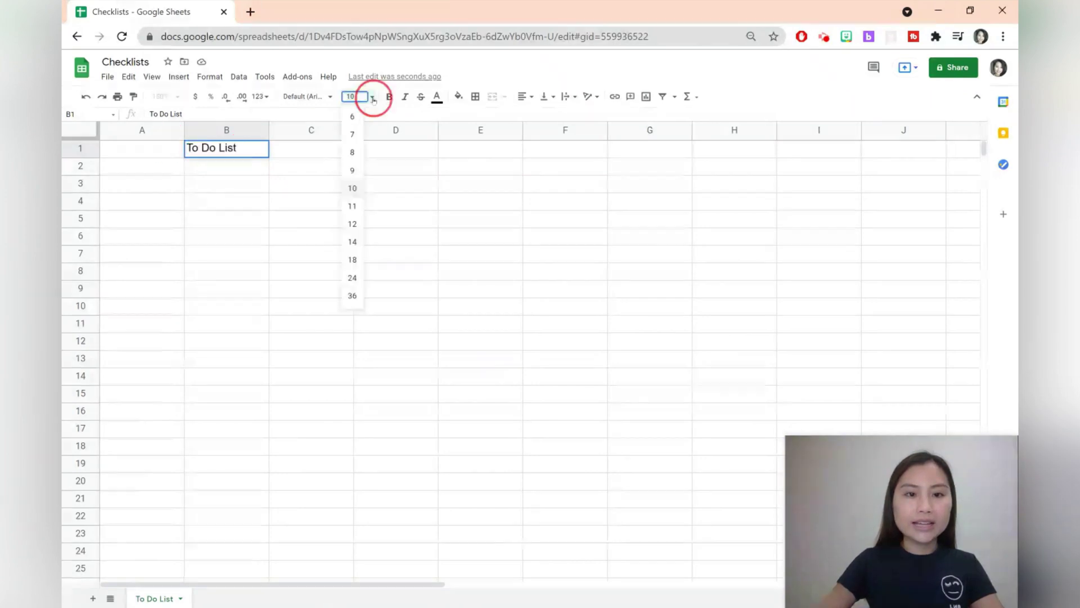
click(354, 275)
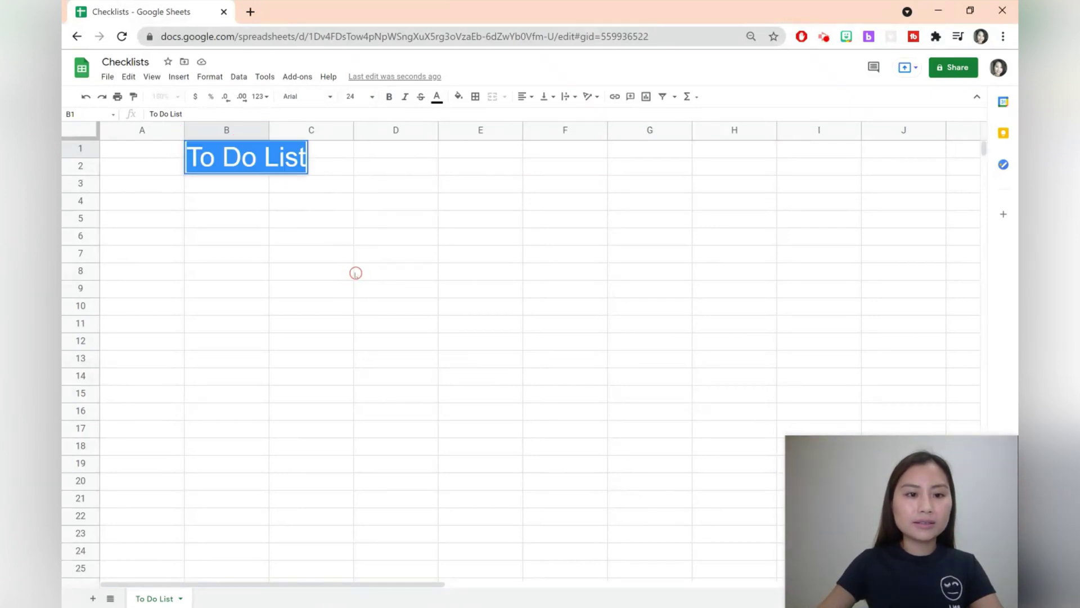
click(332, 97)
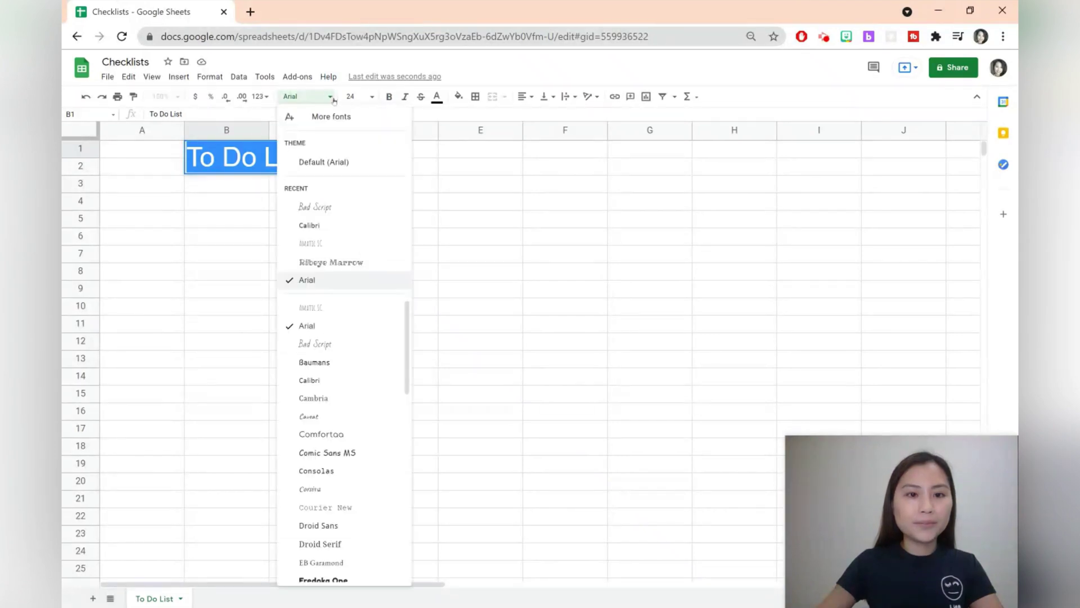
click(321, 206)
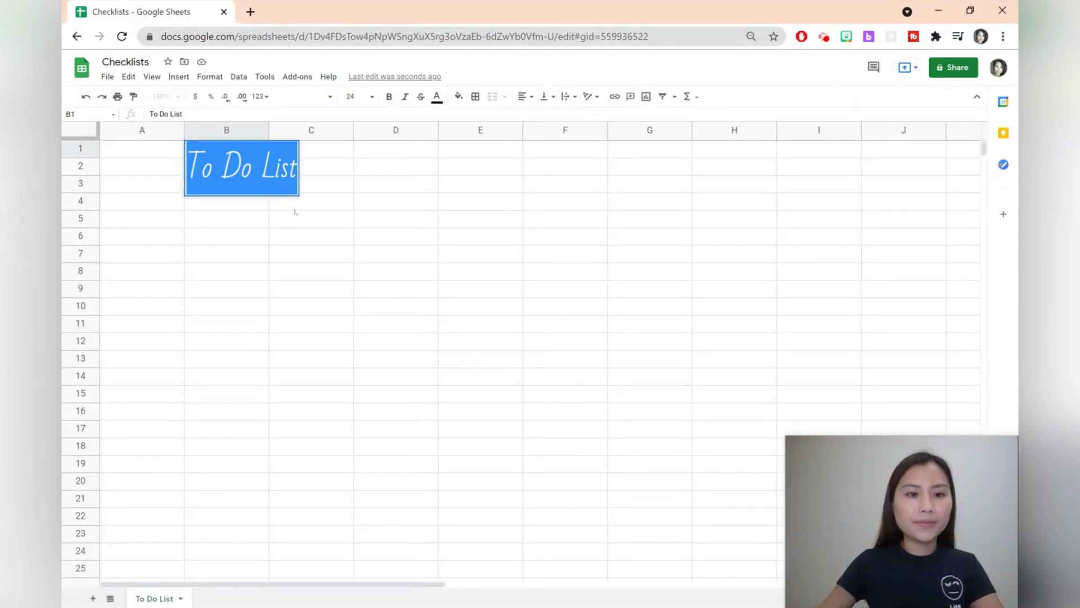
click(245, 214)
Step: Fill the title row cells A1:G1 with a pale blue background
drag(137, 157, 624, 165)
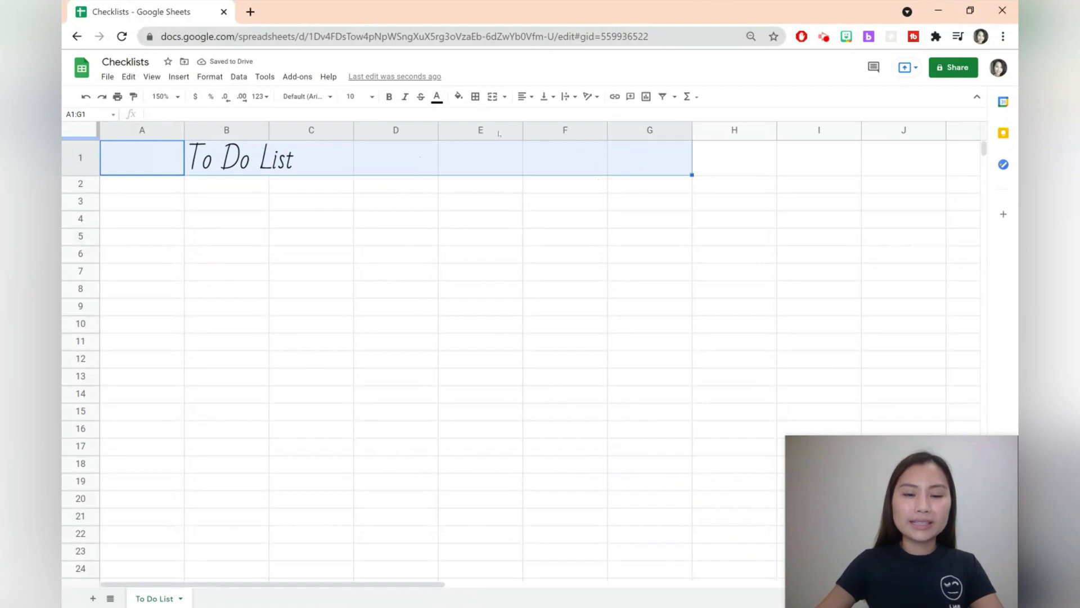
click(460, 98)
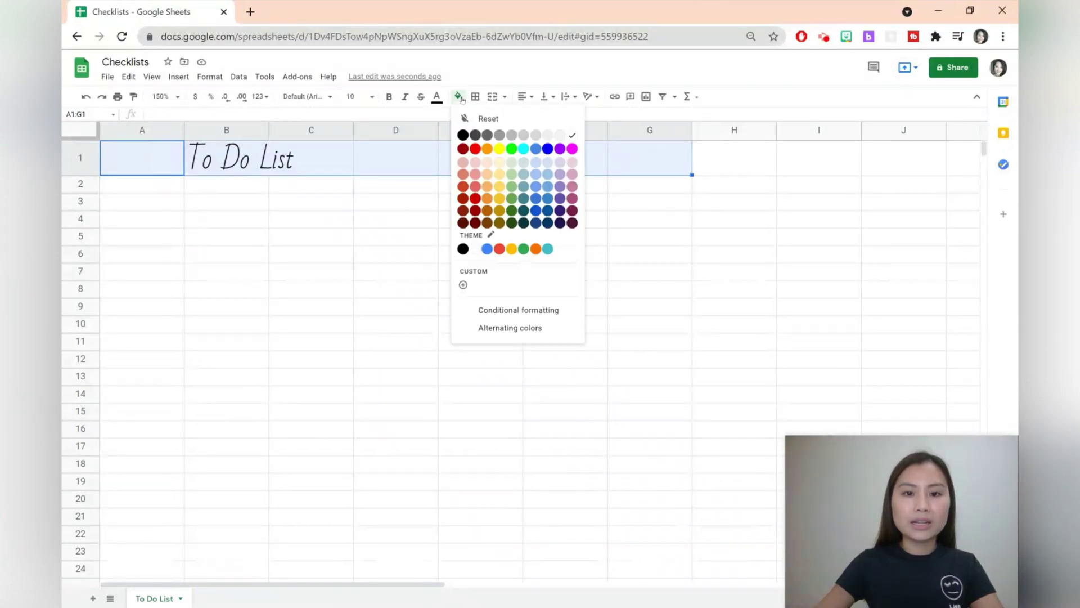
click(547, 162)
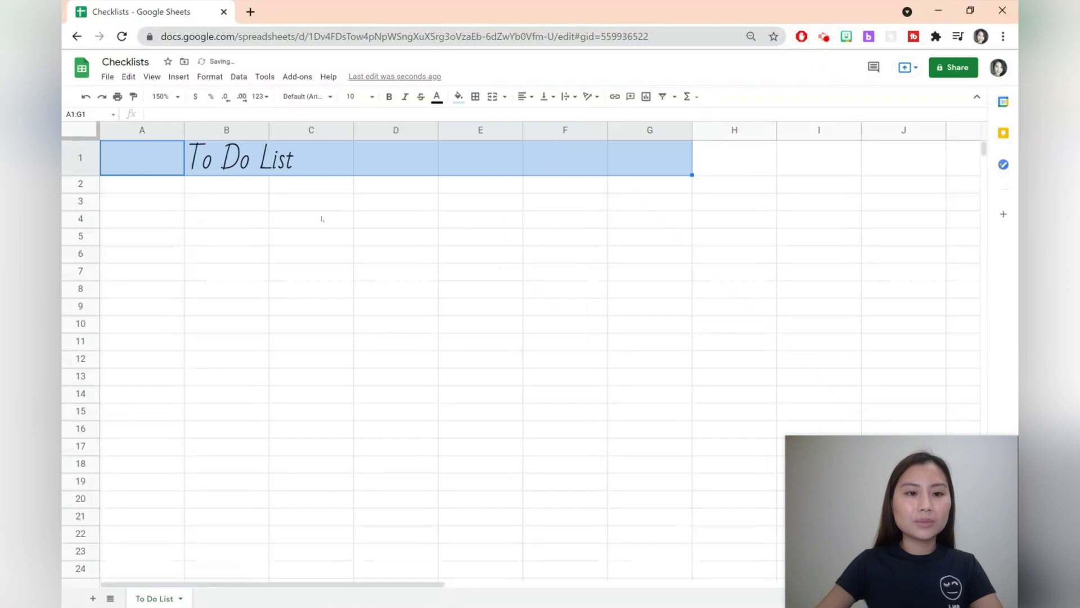
Step: Insert a checkbox in cell B3 and copy it down through B15
click(250, 210)
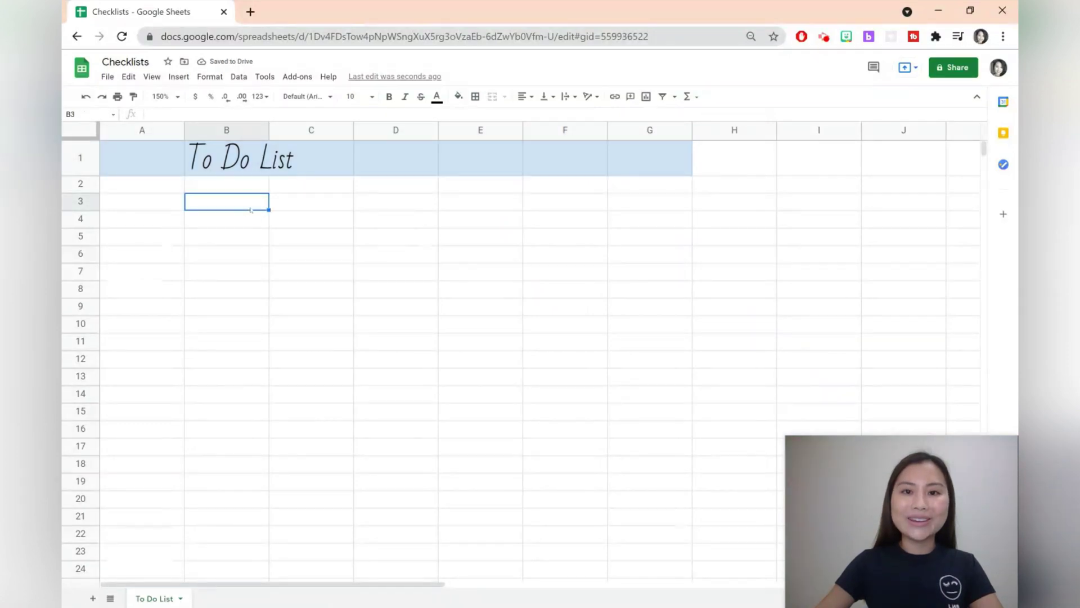
click(180, 76)
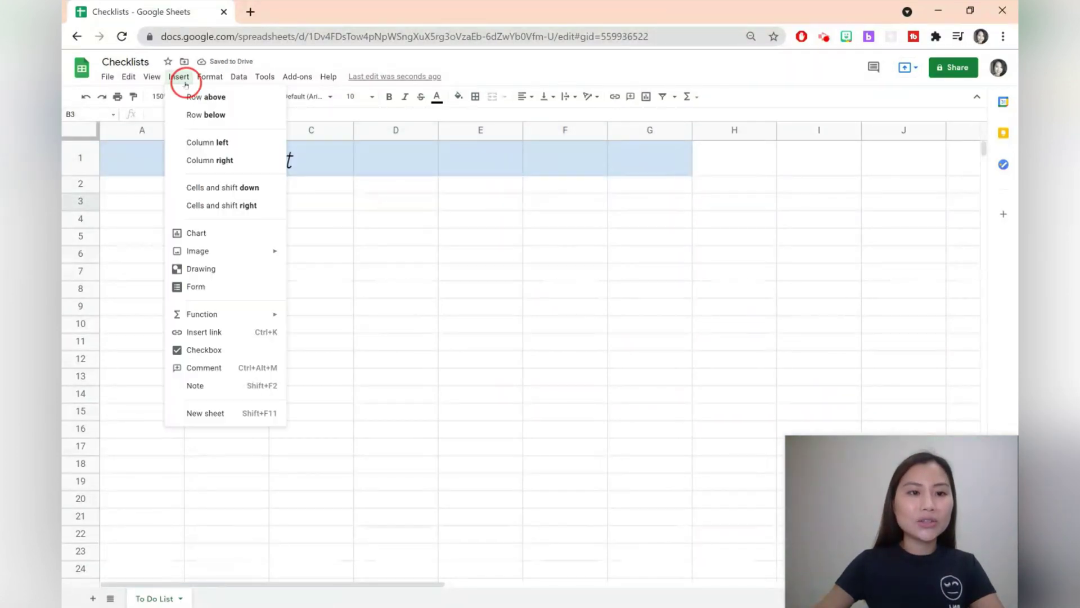
click(205, 349)
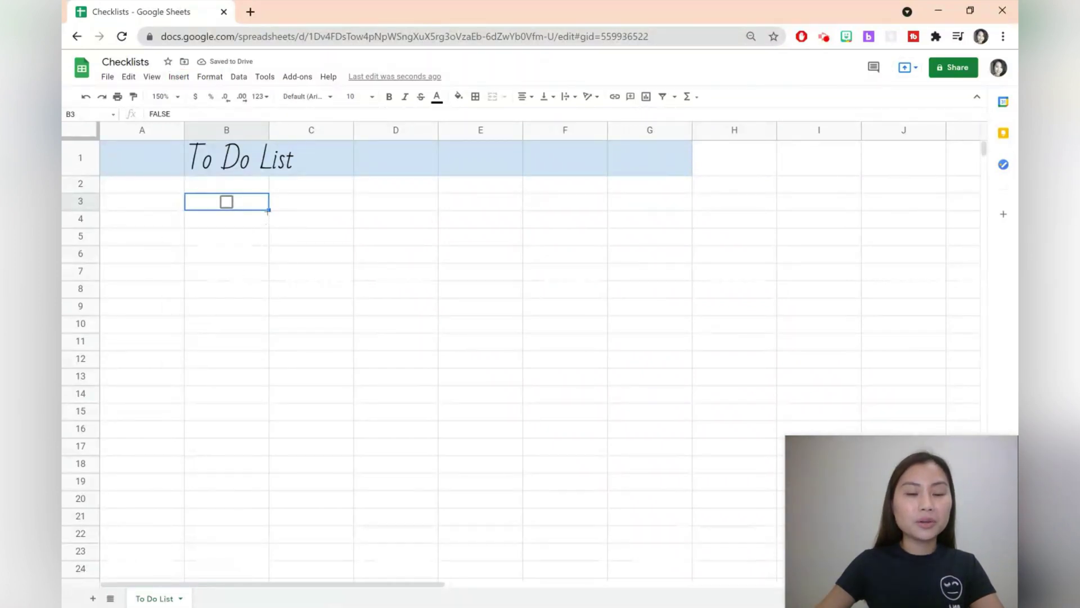
drag(268, 211, 261, 409)
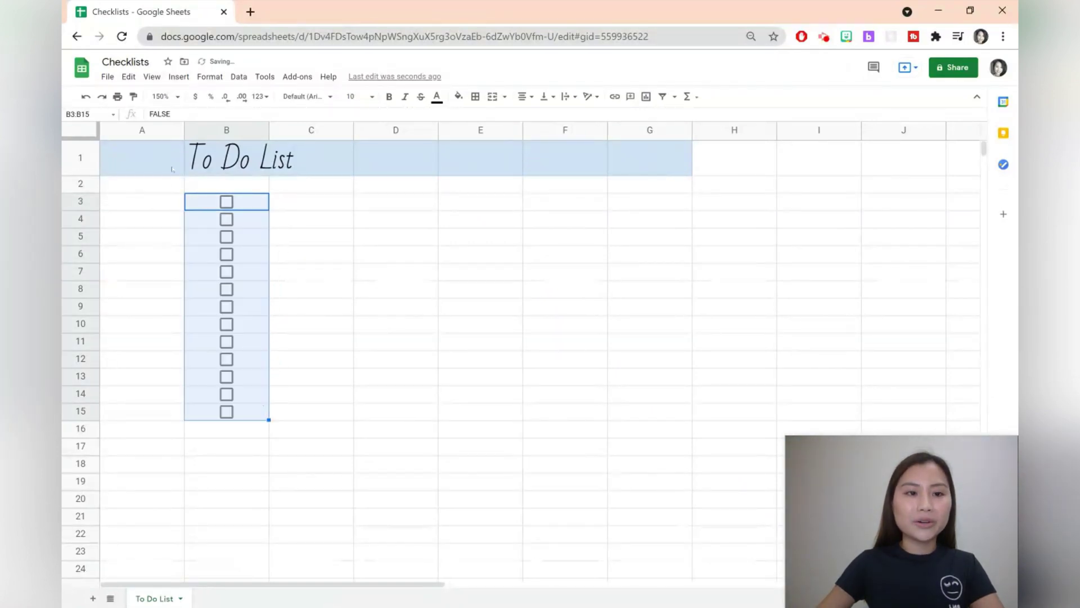
Step: Narrow columns A and B and colour the checkboxes in B3:B15 light blue
drag(184, 131, 122, 138)
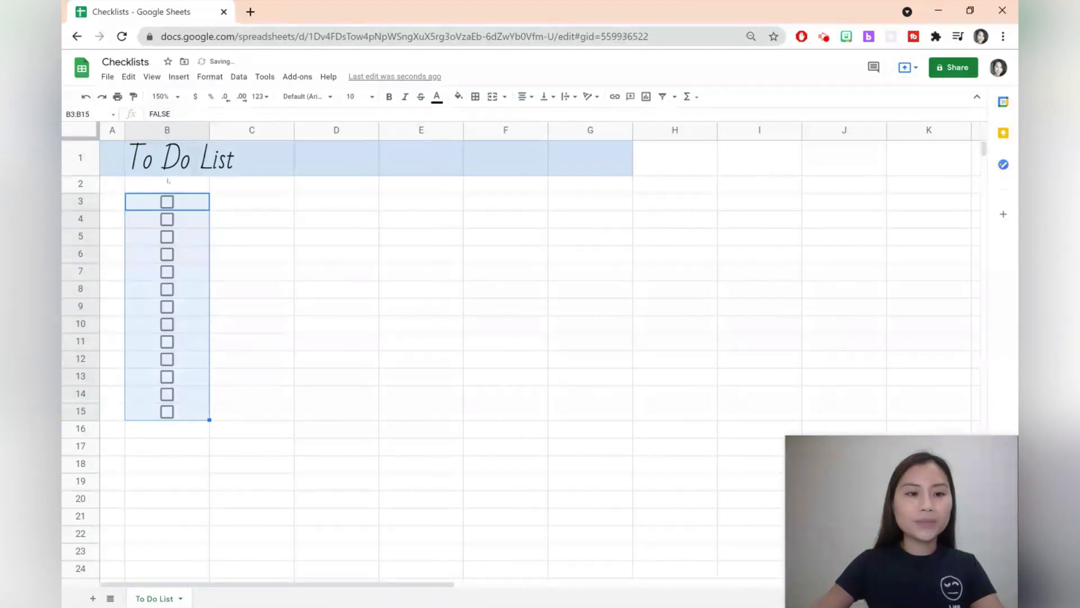
drag(209, 131, 153, 131)
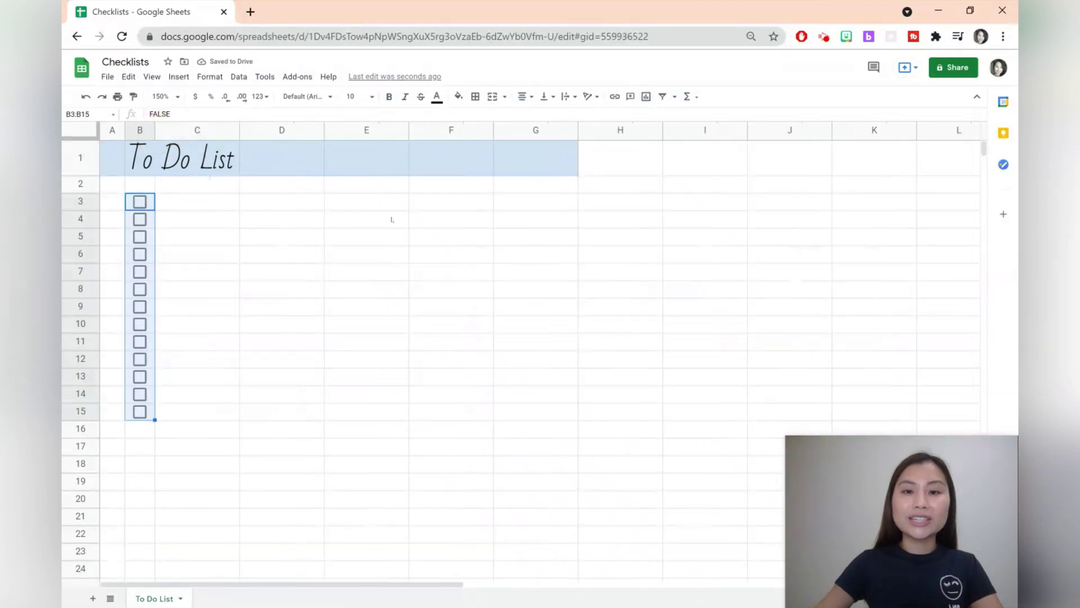
click(442, 103)
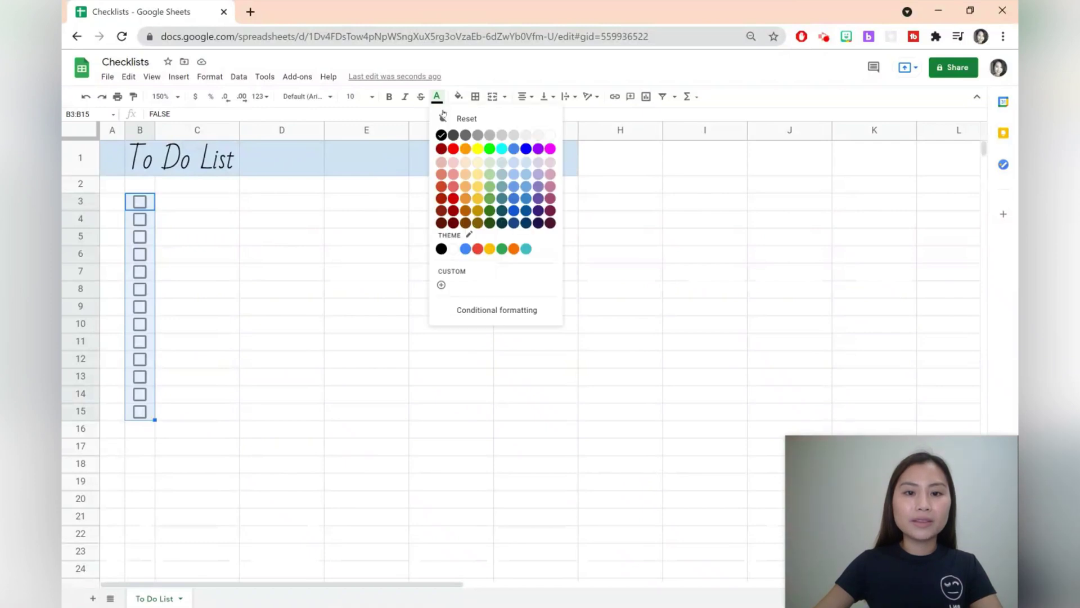
click(526, 189)
Step: Add an outer border around the checklist range B3:C15
click(217, 203)
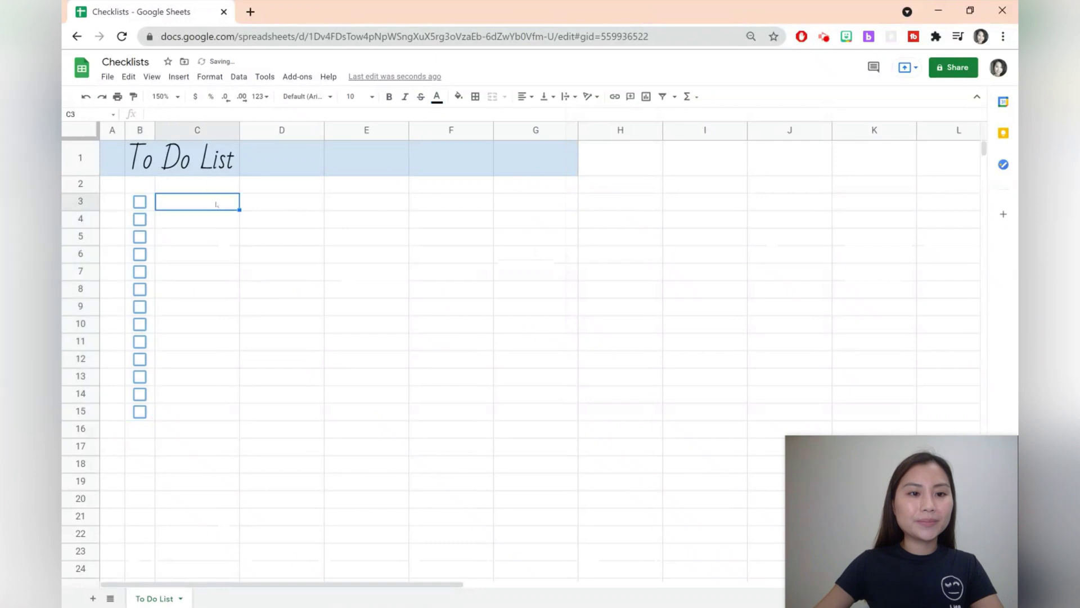
drag(217, 204, 146, 415)
click(475, 96)
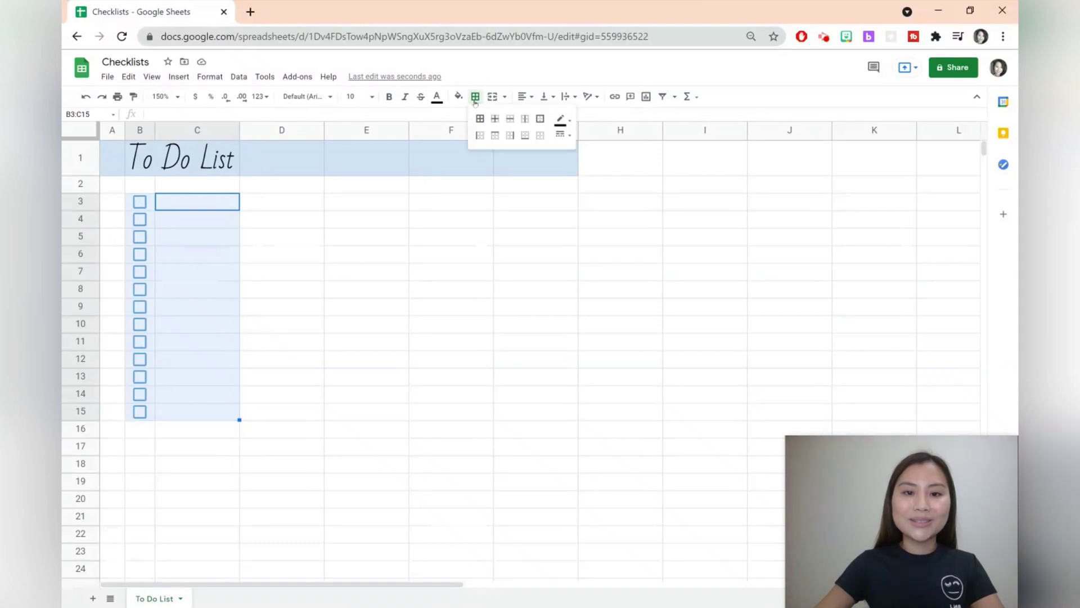
click(540, 119)
Step: Add inner horizontal borders to the task cells C3:C15 and widen column C to about two and a half times its width
click(189, 205)
drag(181, 212, 198, 406)
click(476, 97)
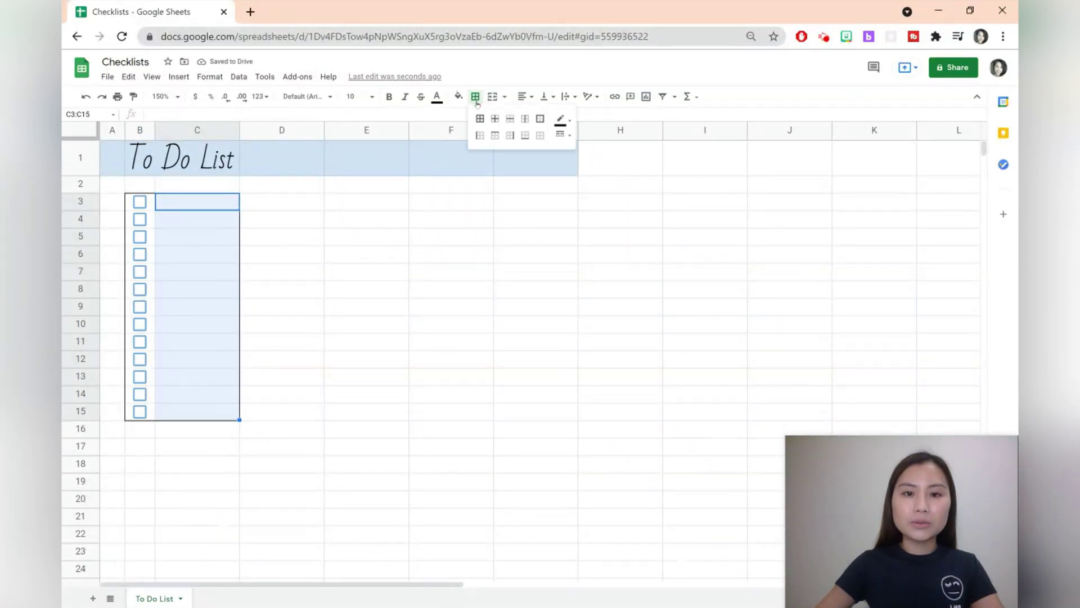
click(510, 119)
drag(238, 130, 367, 131)
Step: Enter "Exercise" as the first task in cell C3
click(297, 205)
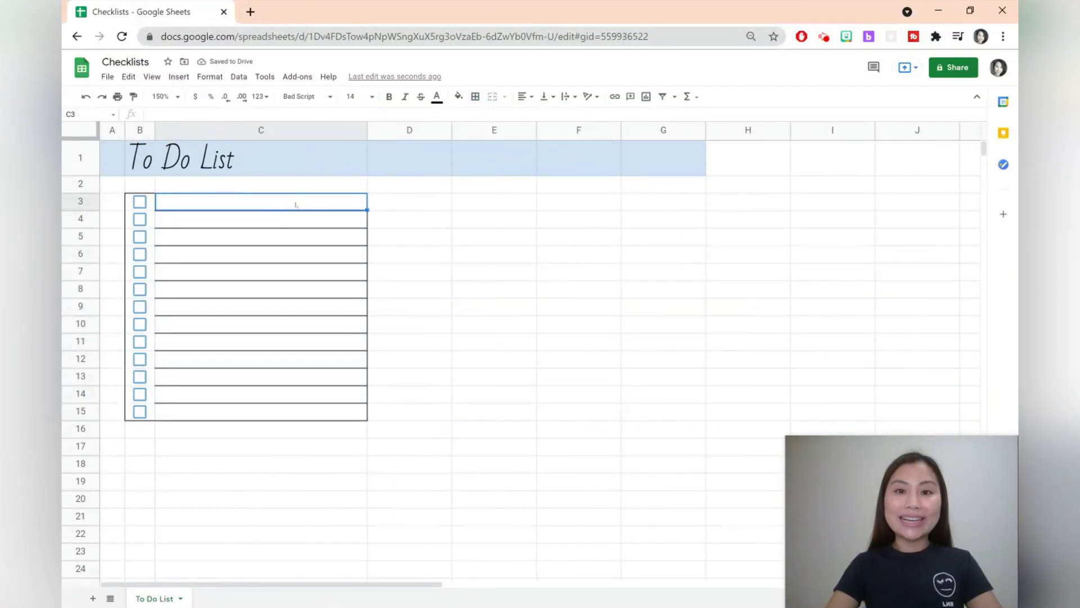
text(Exercise)
click(297, 243)
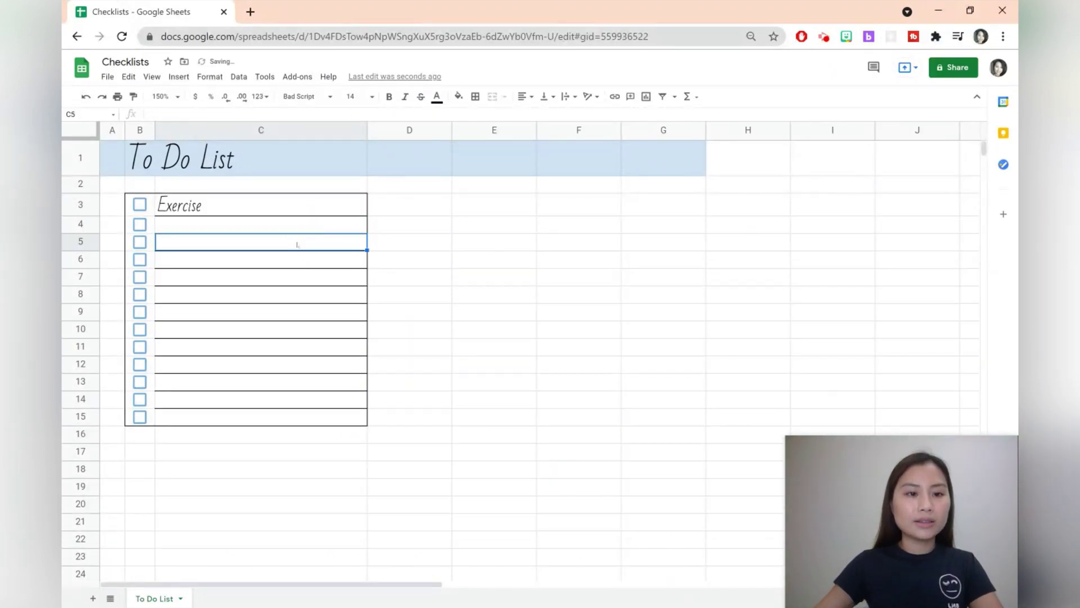
Step: Test the checkbox in B3 beside the Exercise task by ticking and unticking it
key(Up)
key(Up)
key(Left)
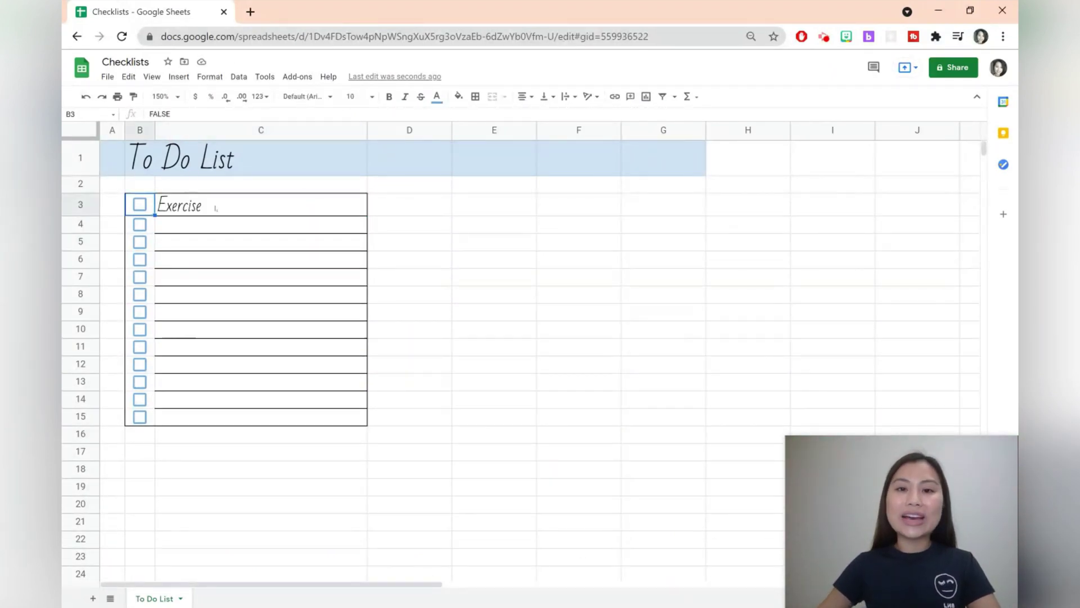
key(space)
key(space)
Step: Add a conditional formatting rule to the task cells C3:C15 with the custom formula =$B3=TRUE
drag(193, 212, 208, 410)
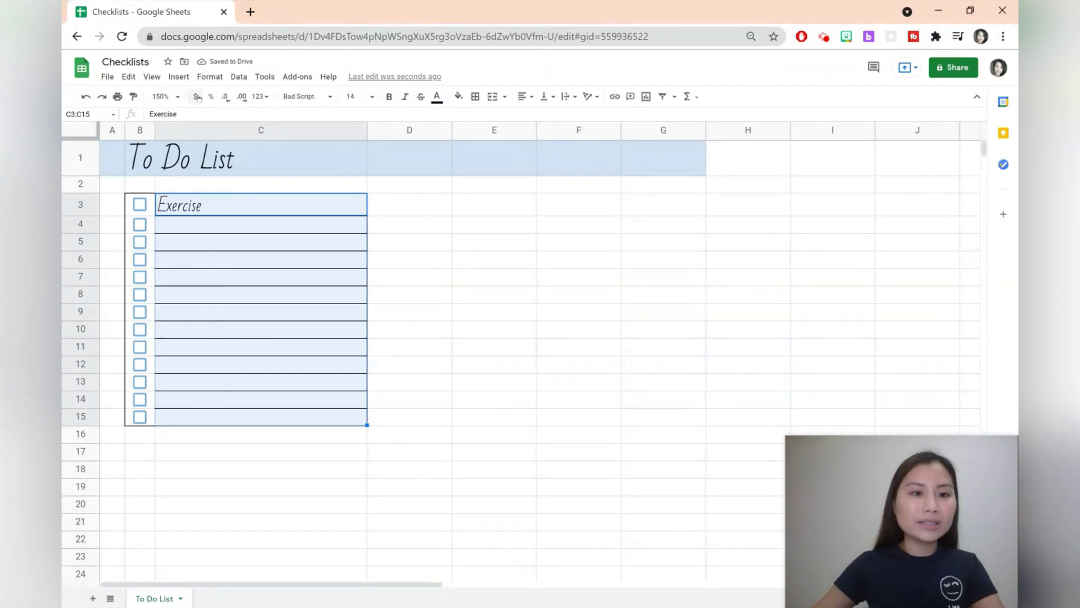
click(208, 76)
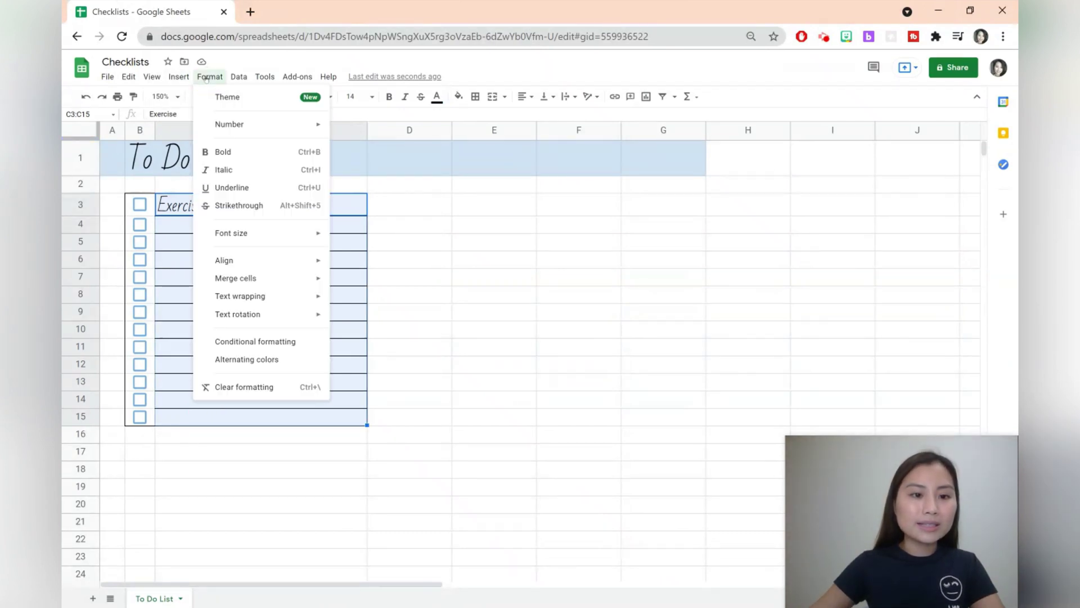
click(263, 341)
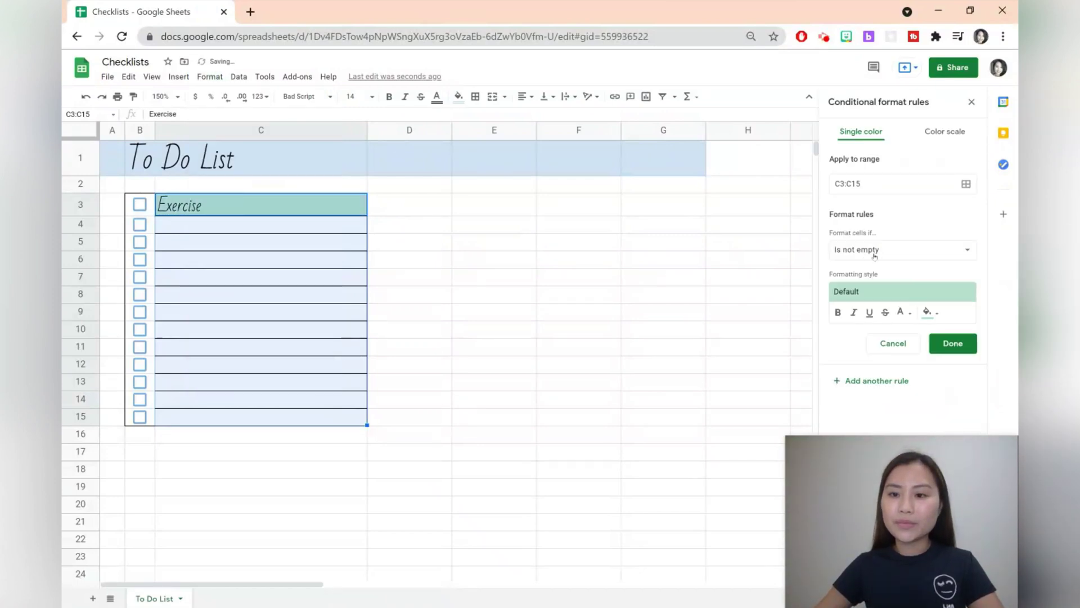
drag(959, 446, 760, 446)
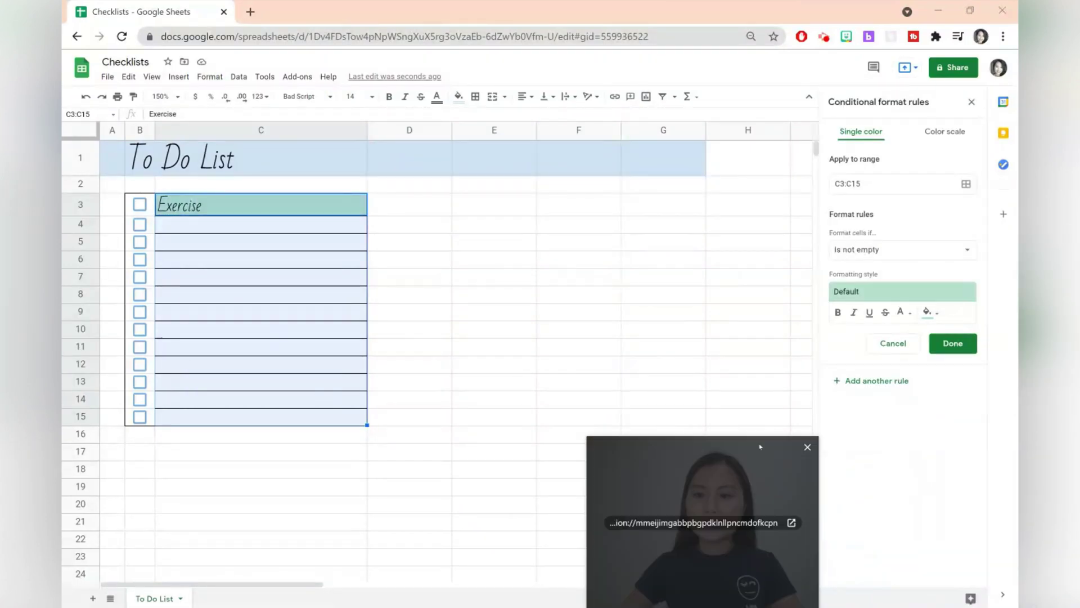
click(967, 249)
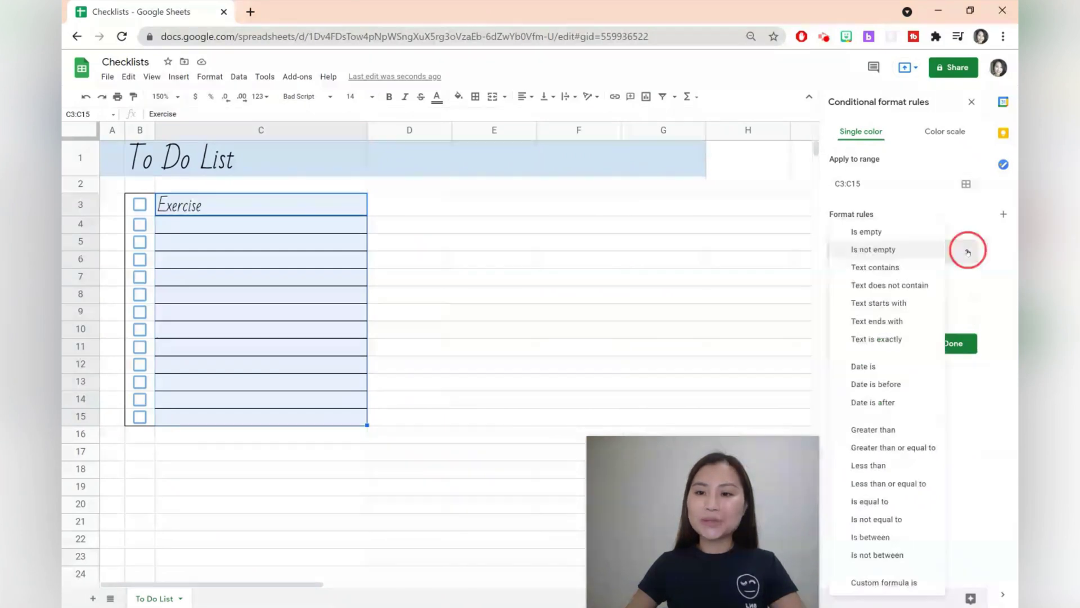
click(918, 582)
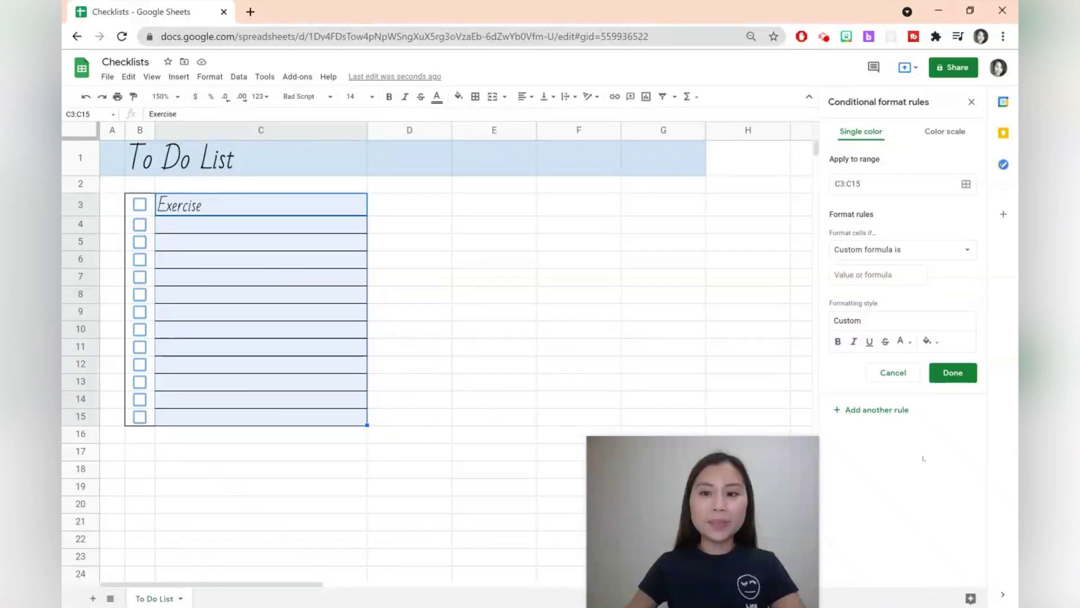
click(904, 280)
text(=)
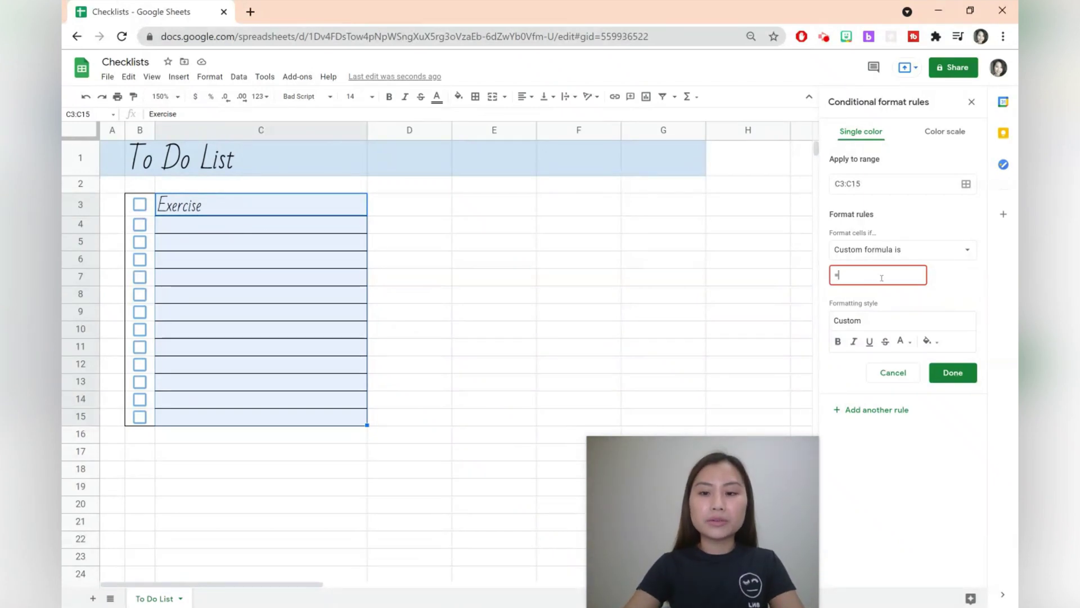
text(B)
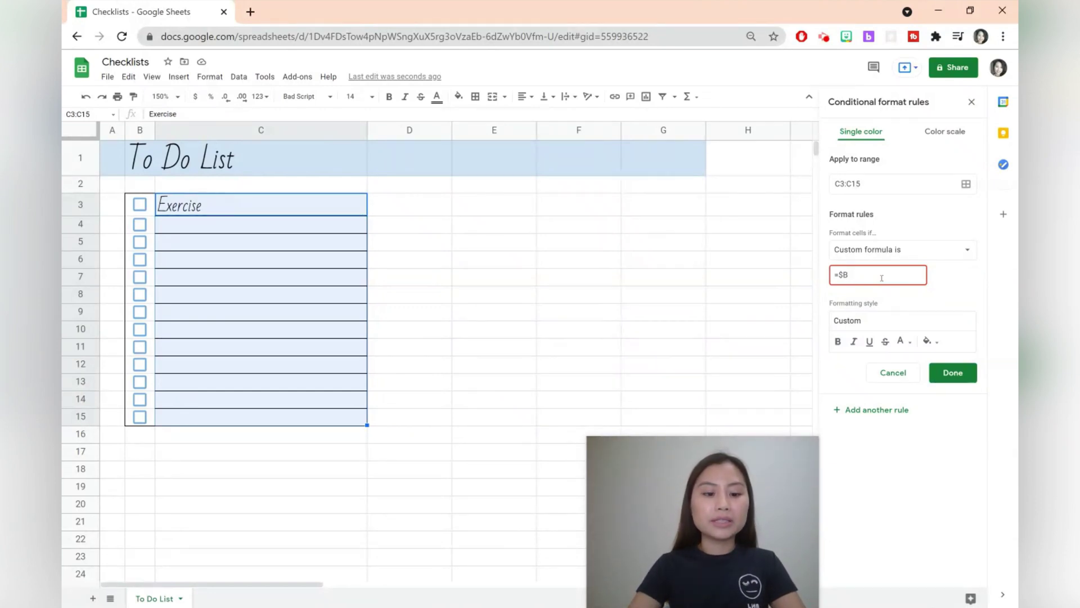
text(3)
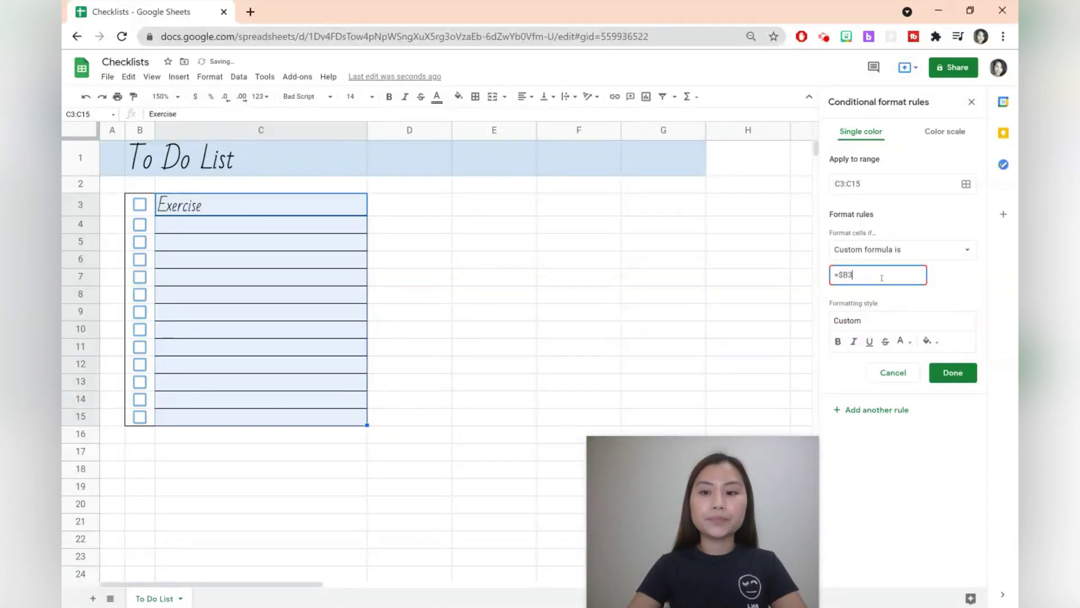
text(=TRUE)
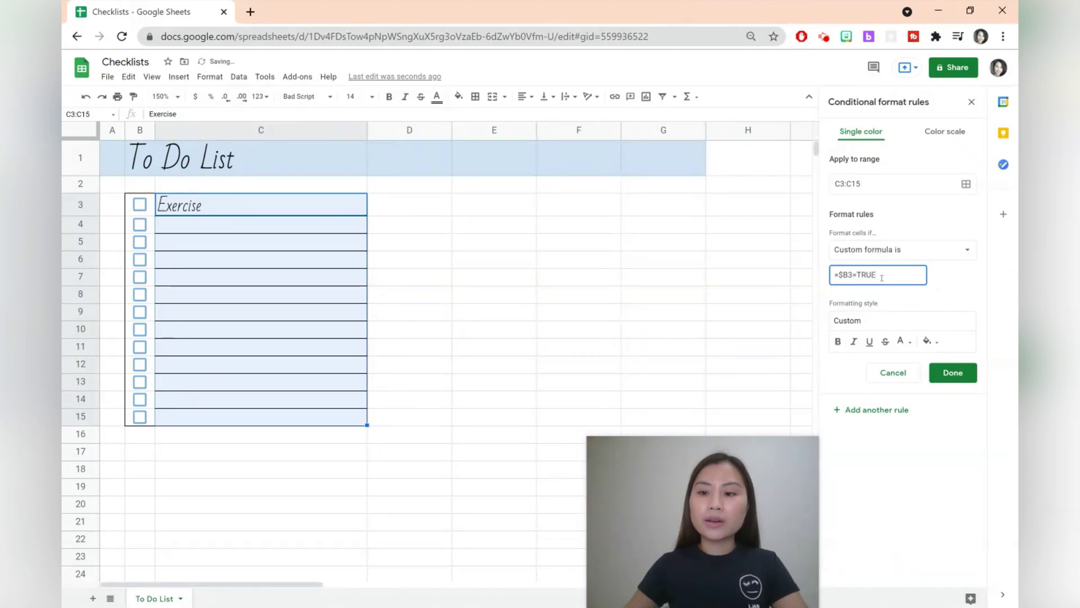
Step: Set the rule's formatting style to strikethrough with a light blue 3 fill and save the rule
click(885, 342)
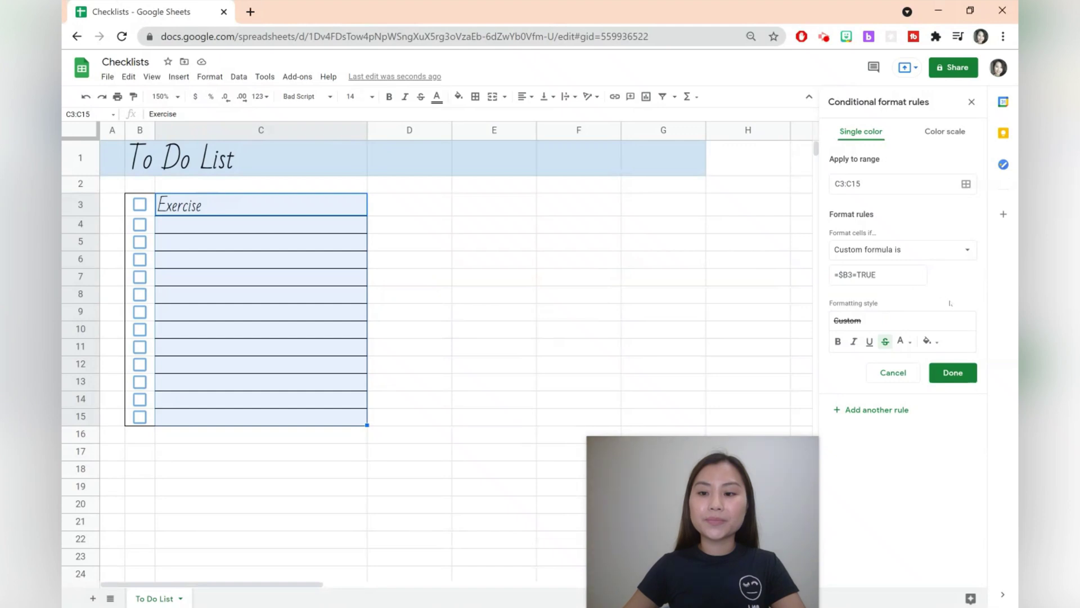
click(927, 341)
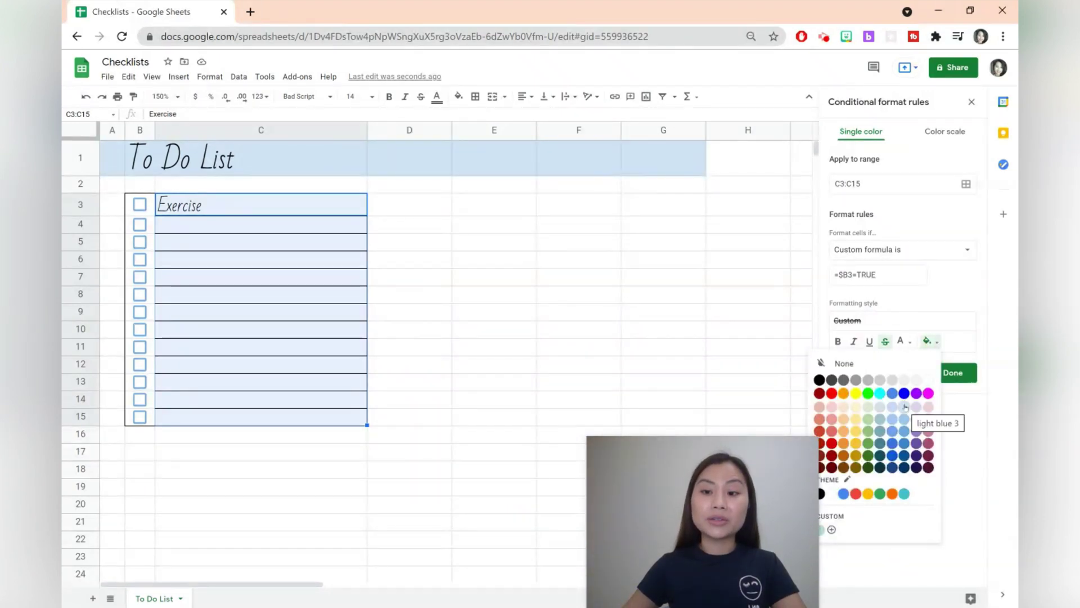
click(904, 407)
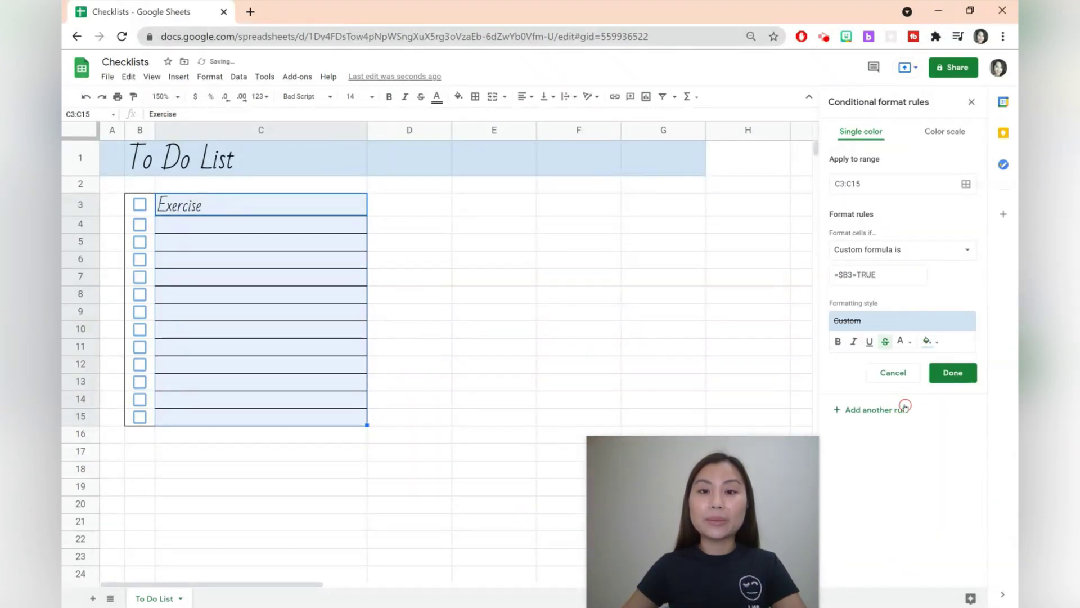
click(967, 373)
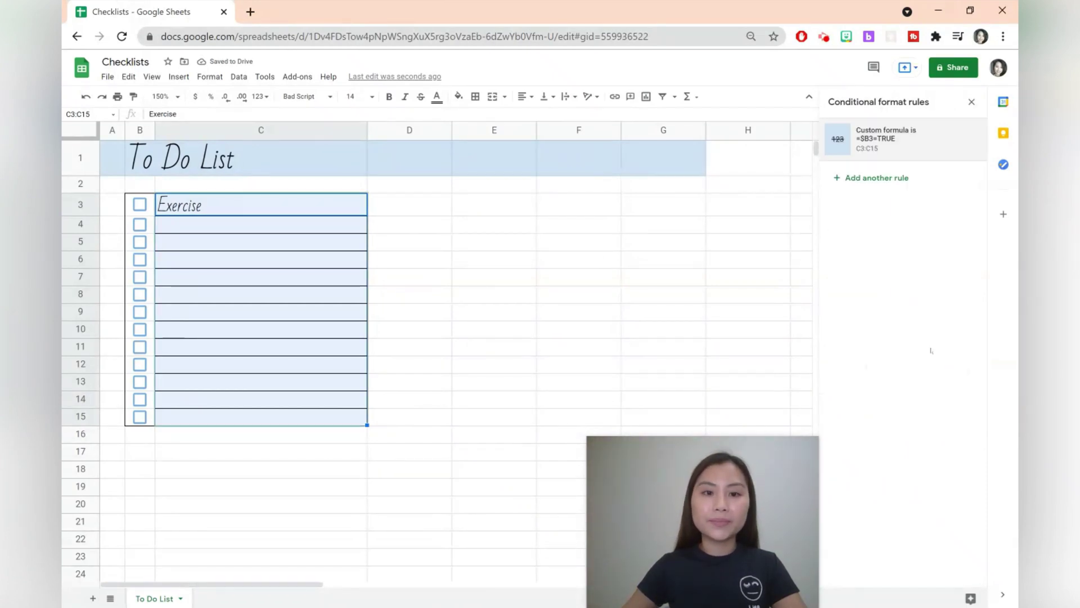
Step: Test the rule by ticking the checkboxes in B3:B6, untick B4:B6 again and leave the selection
click(286, 222)
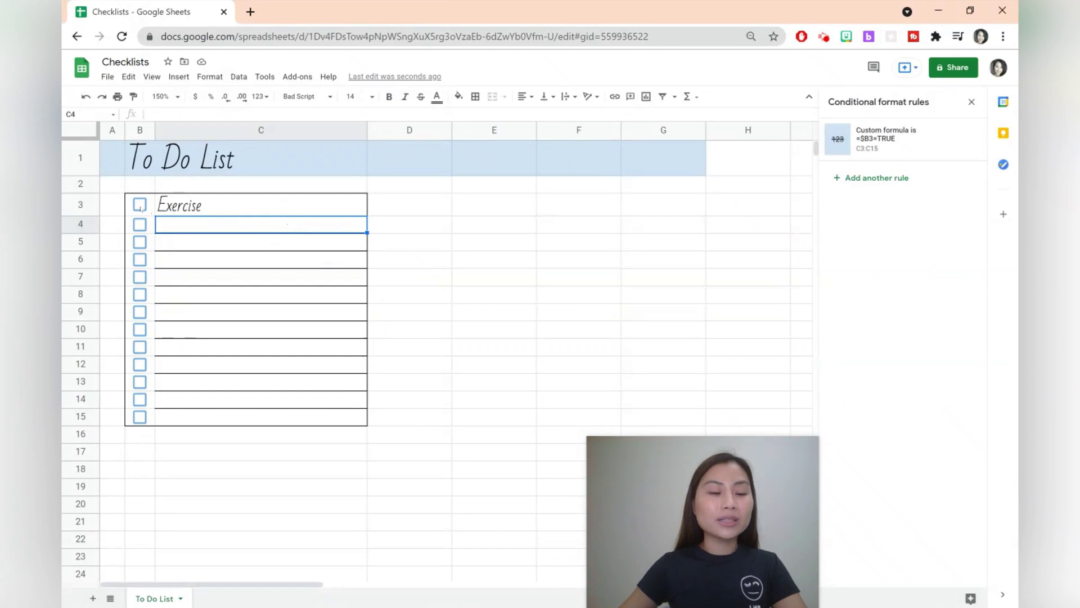
click(140, 206)
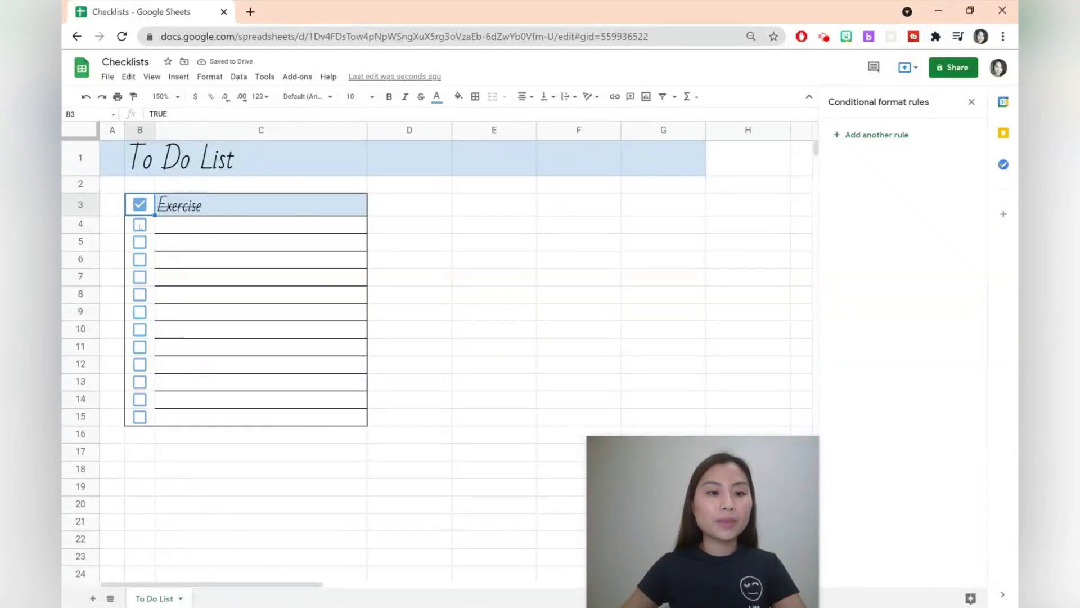
click(140, 225)
click(140, 243)
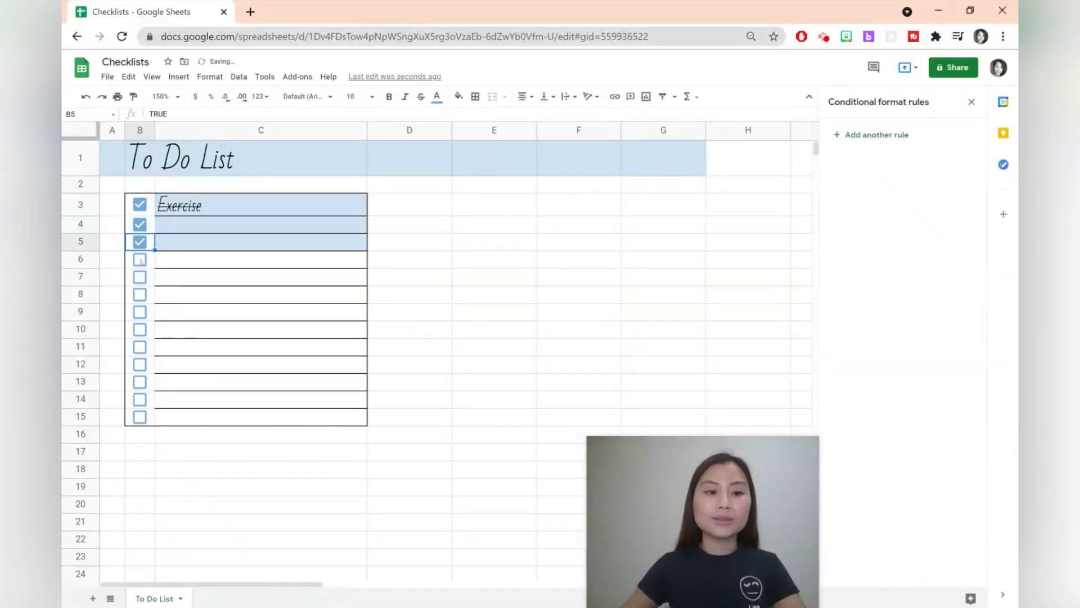
key(Down)
key(space)
click(140, 225)
click(140, 242)
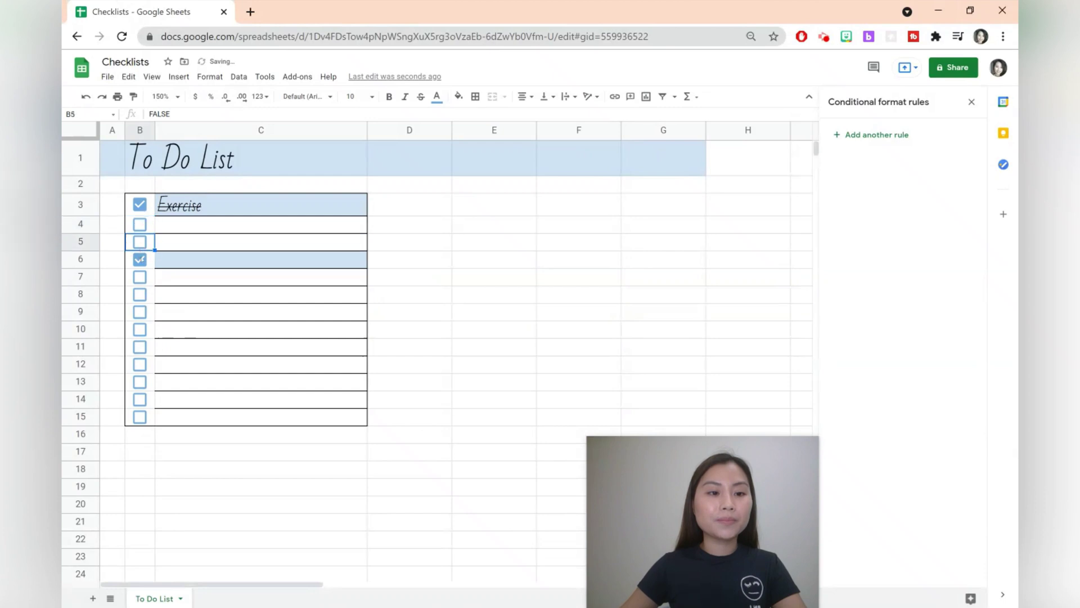
click(140, 259)
click(626, 267)
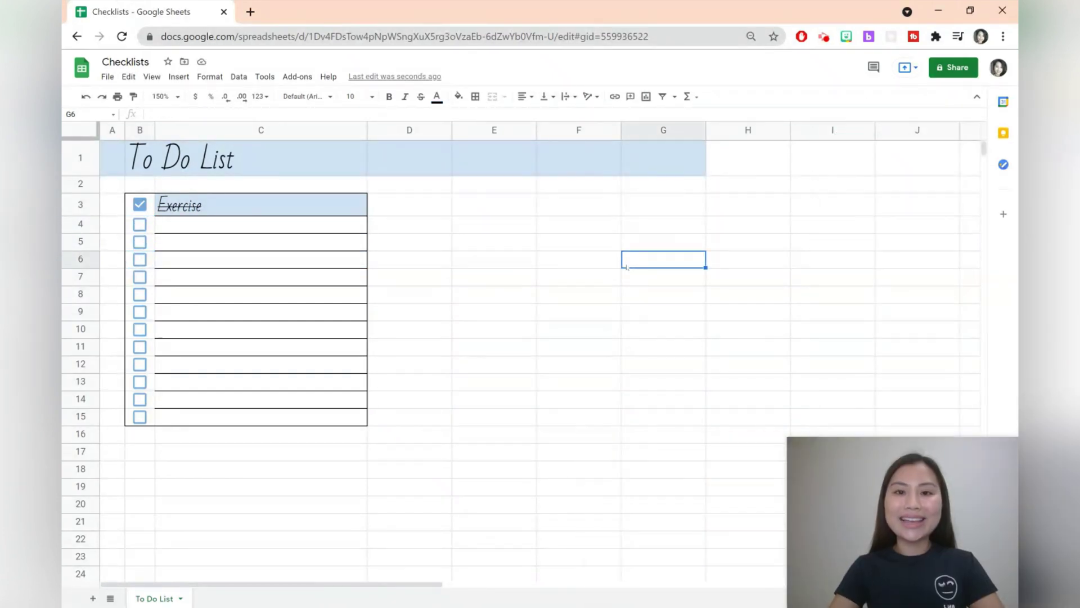
Step: Hide the gridlines of the To Do List sheet and check its print preview without printing
click(152, 77)
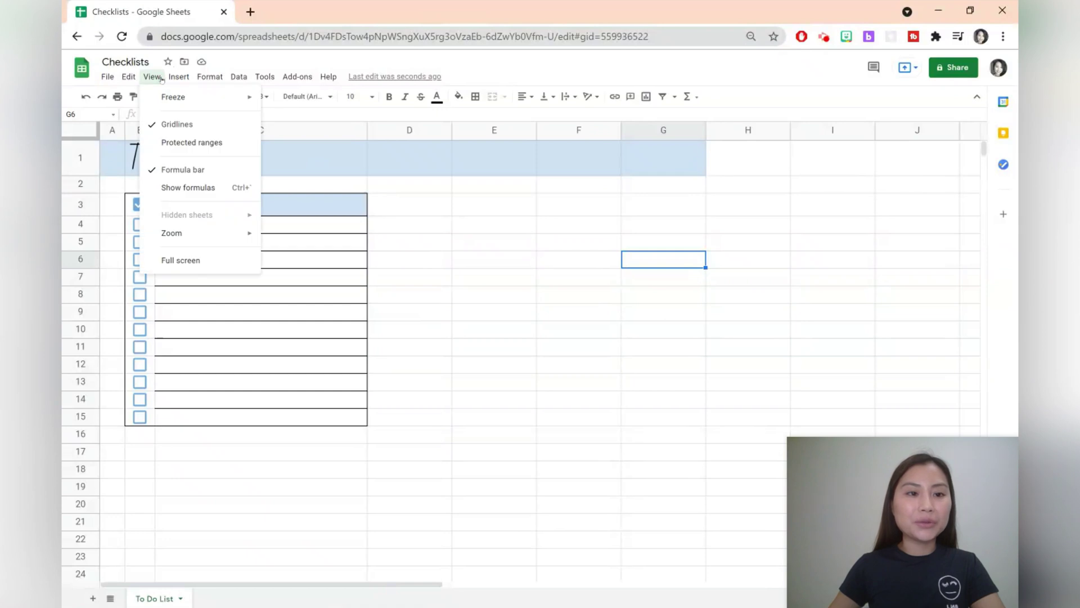
click(174, 124)
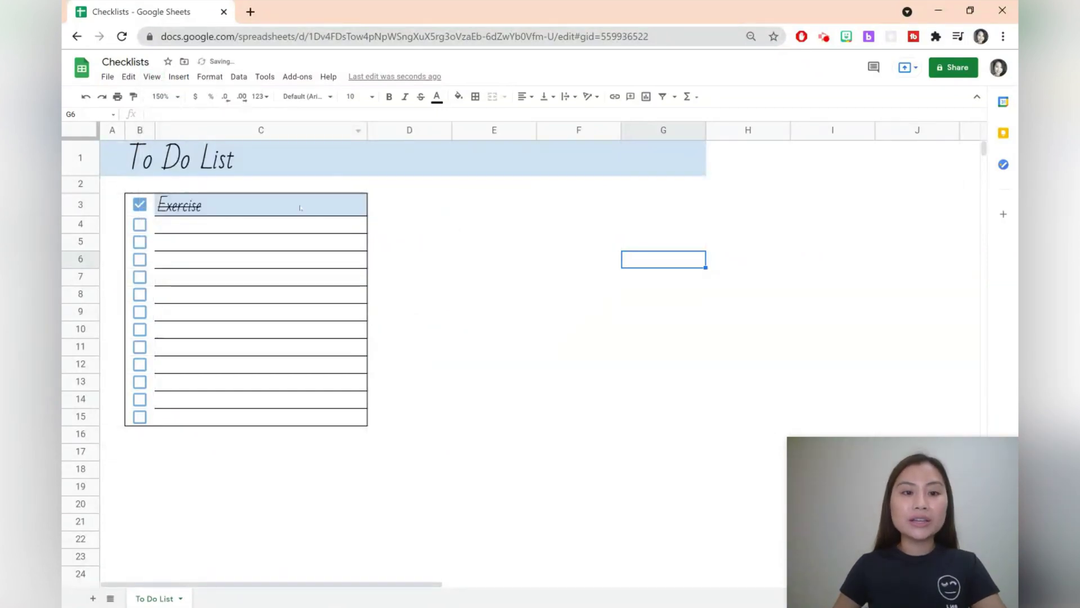
click(117, 96)
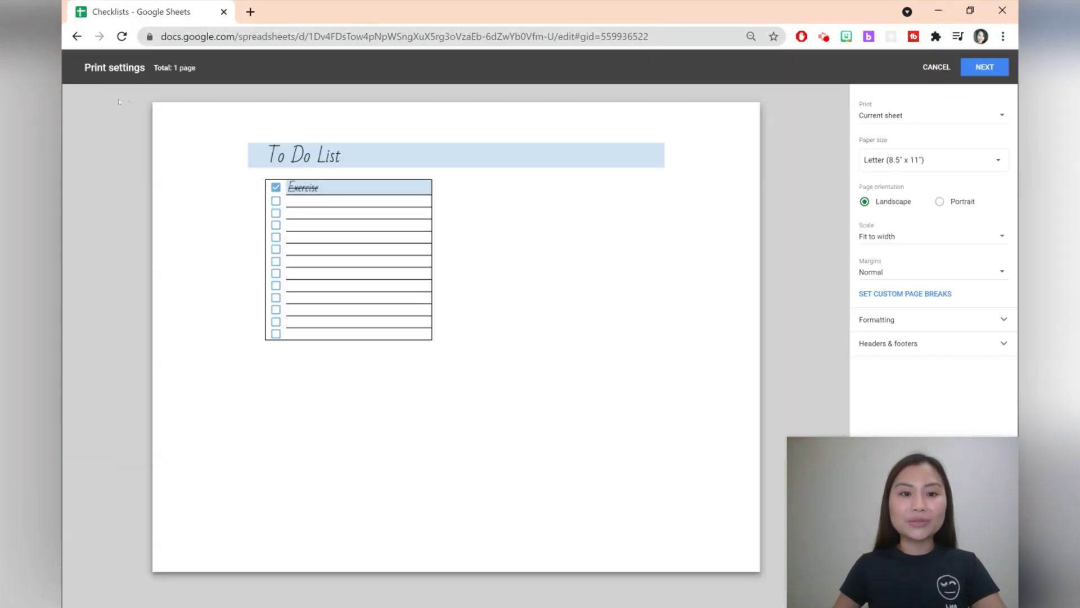
click(936, 66)
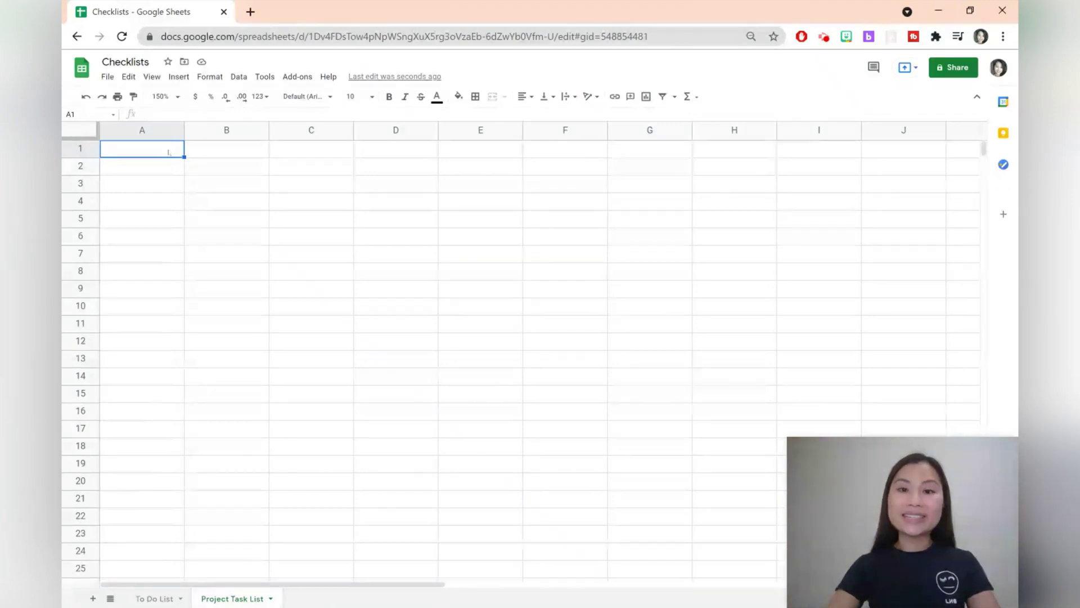
Step: Enter the headers Task, Priority, In Progress and Completed in A1:D1 of the Project Task List sheet
text(Task)
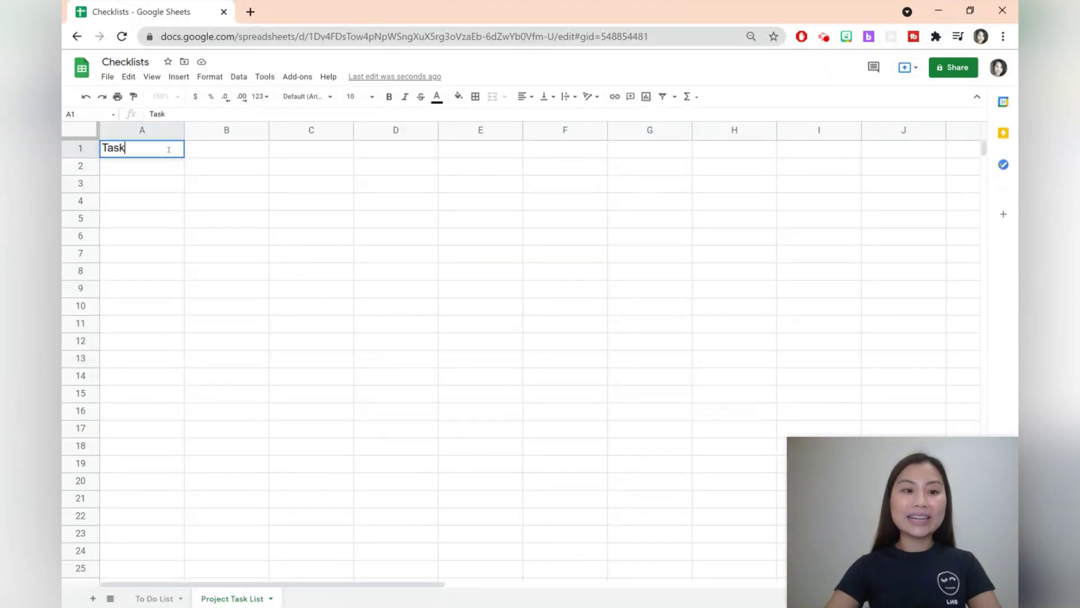
key(Tab)
text(Priority)
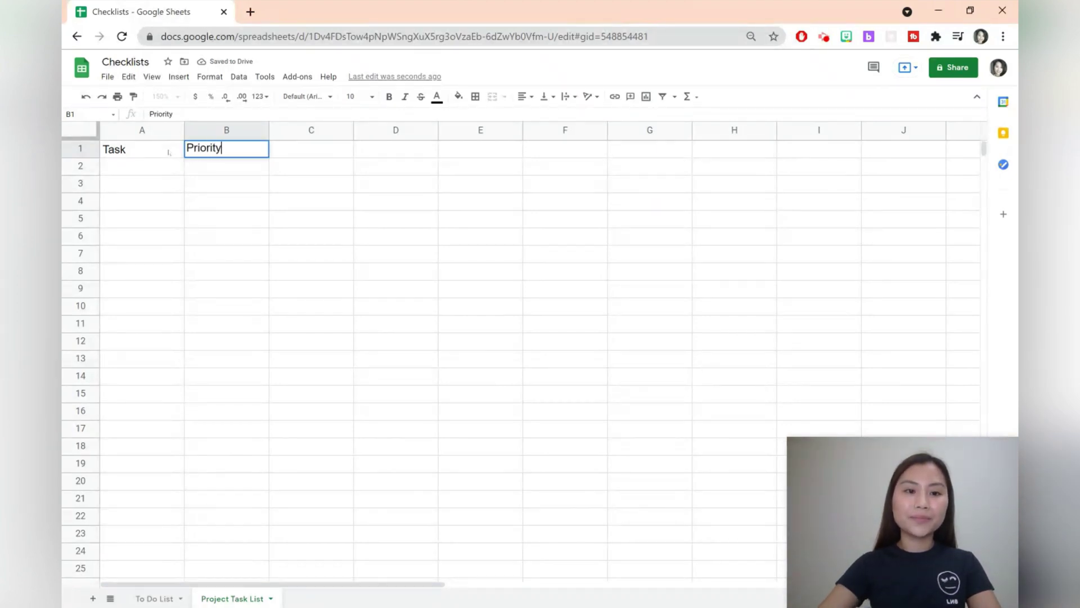
key(Tab)
text(In Progress)
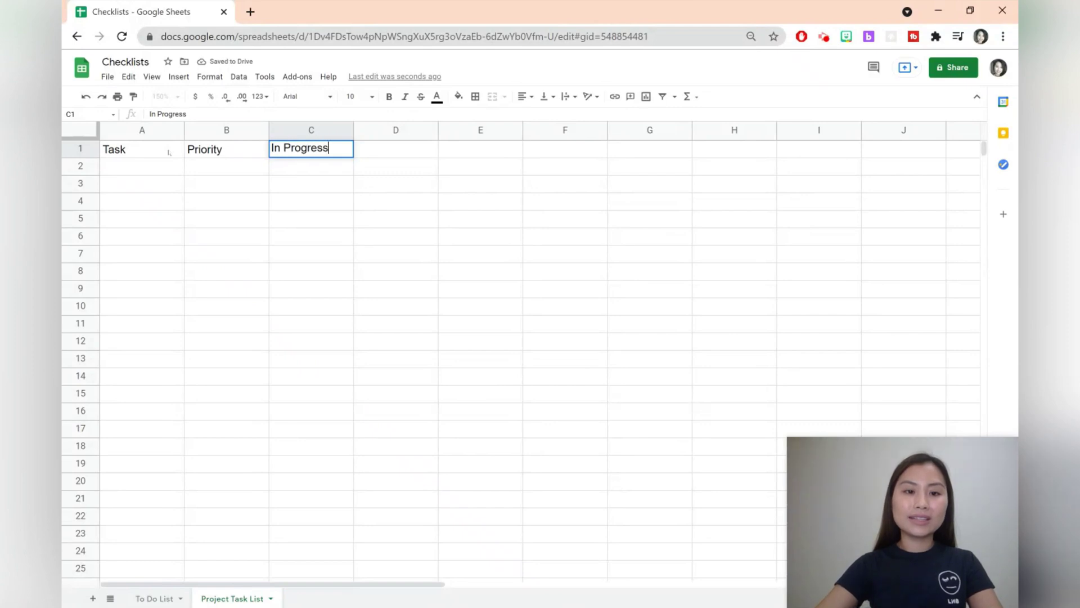
key(Tab)
text(Com)
click(169, 152)
Step: Apply all borders to the task table range A1:D10
drag(163, 155, 415, 311)
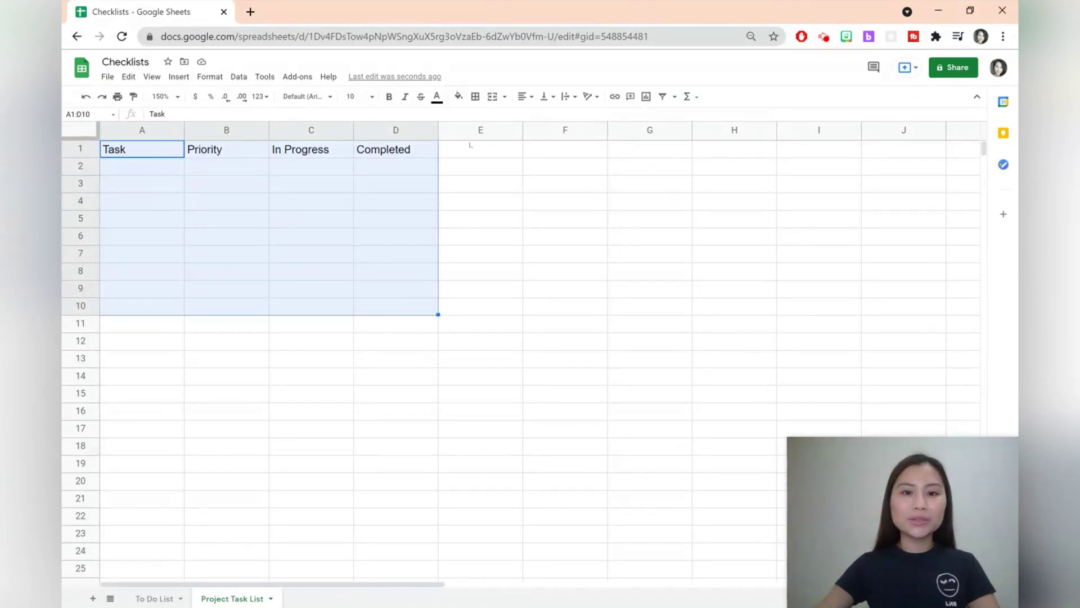
click(475, 98)
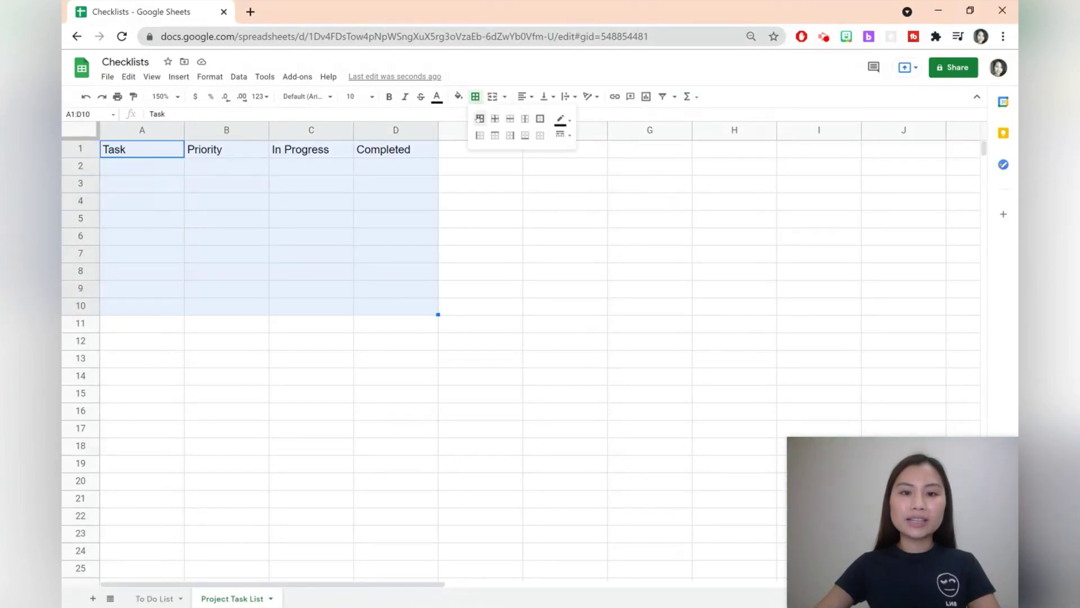
click(479, 119)
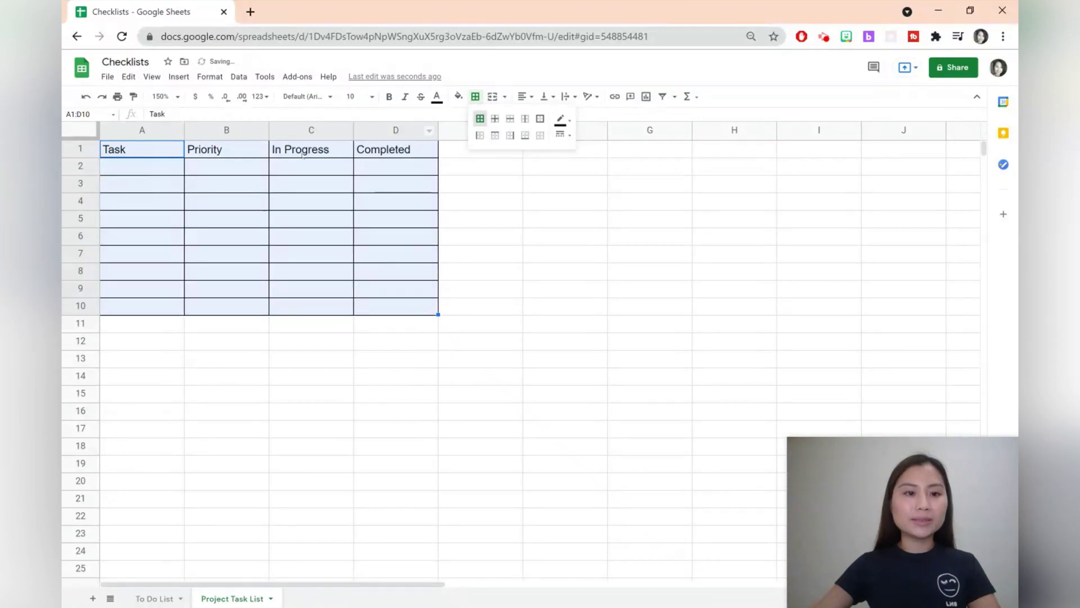
click(245, 178)
Step: Format the header cells A1:D1 in the Bad Script font at size 18
drag(140, 152, 387, 153)
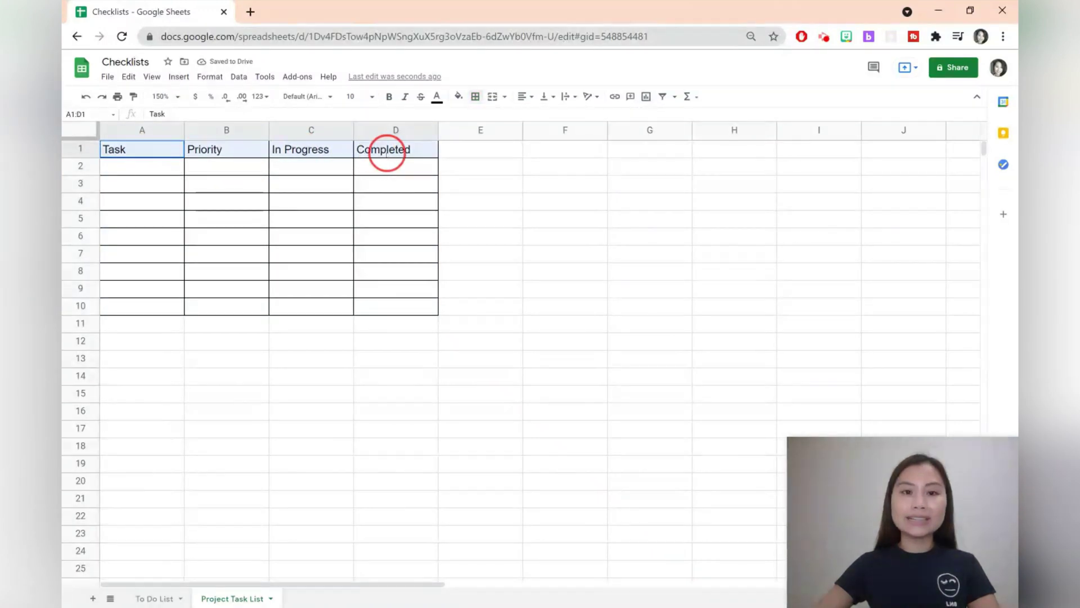
click(372, 96)
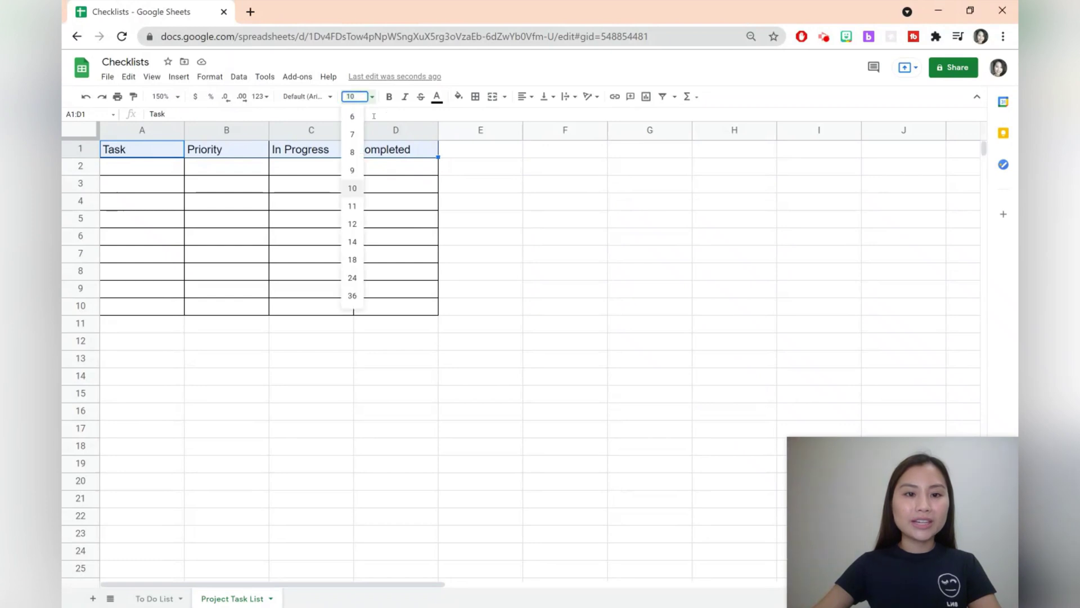
click(358, 255)
click(331, 97)
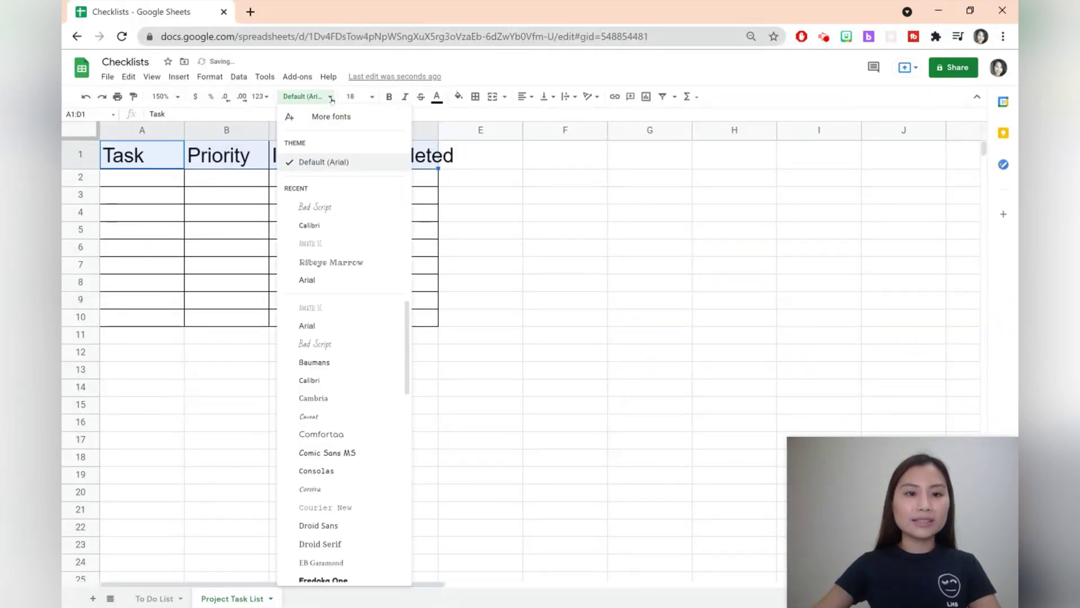
click(316, 206)
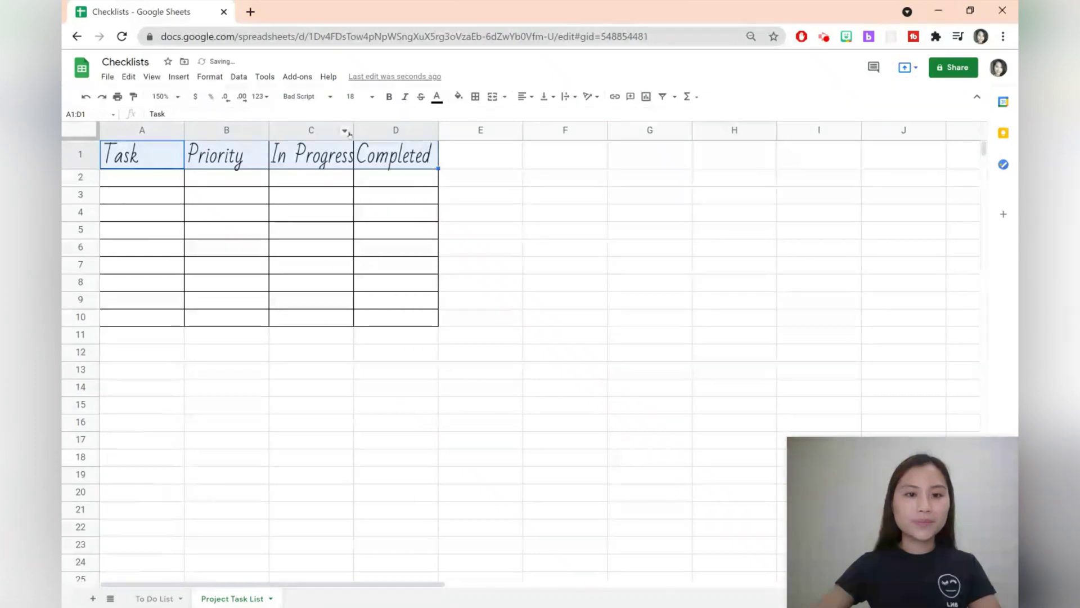
Step: Widen columns C and D by about a fifth so their headers fit comfortably
click(346, 179)
drag(353, 129, 371, 130)
drag(454, 130, 472, 130)
Step: Fill the header cells A1:D1 with black and set their text colour to white
drag(167, 159, 402, 155)
click(458, 96)
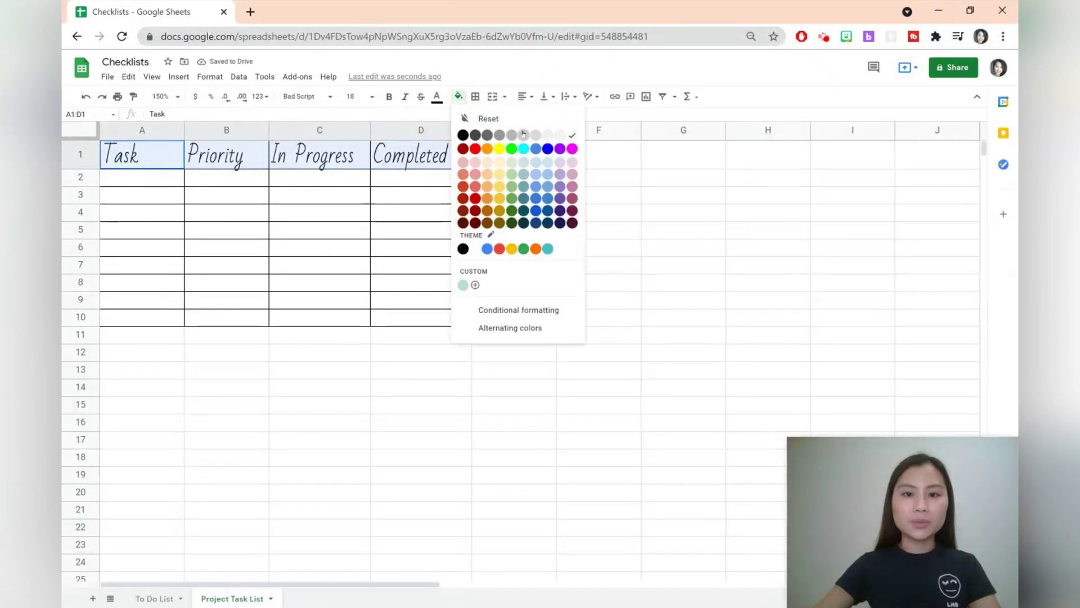
click(462, 135)
click(438, 98)
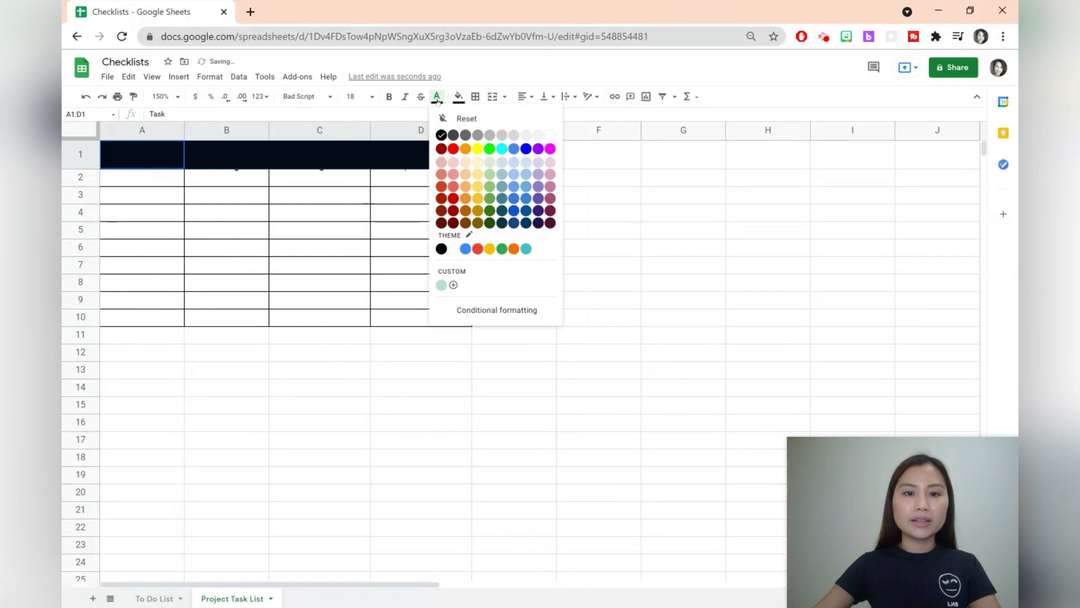
click(550, 135)
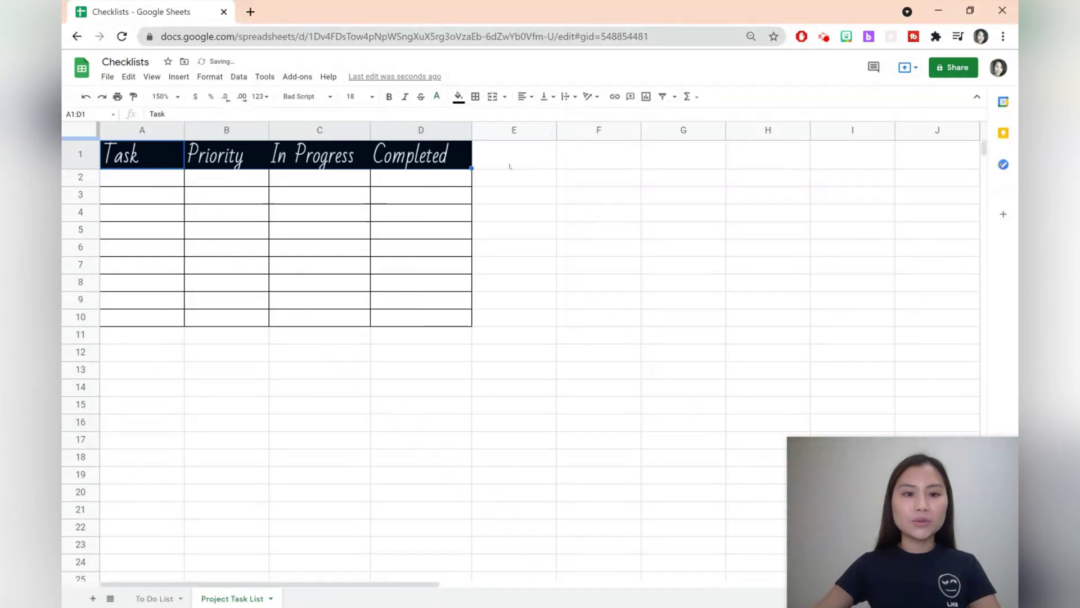
Step: Insert a checkbox in C2 and copy it to the rest of the In Progress and Completed columns through D10
click(340, 186)
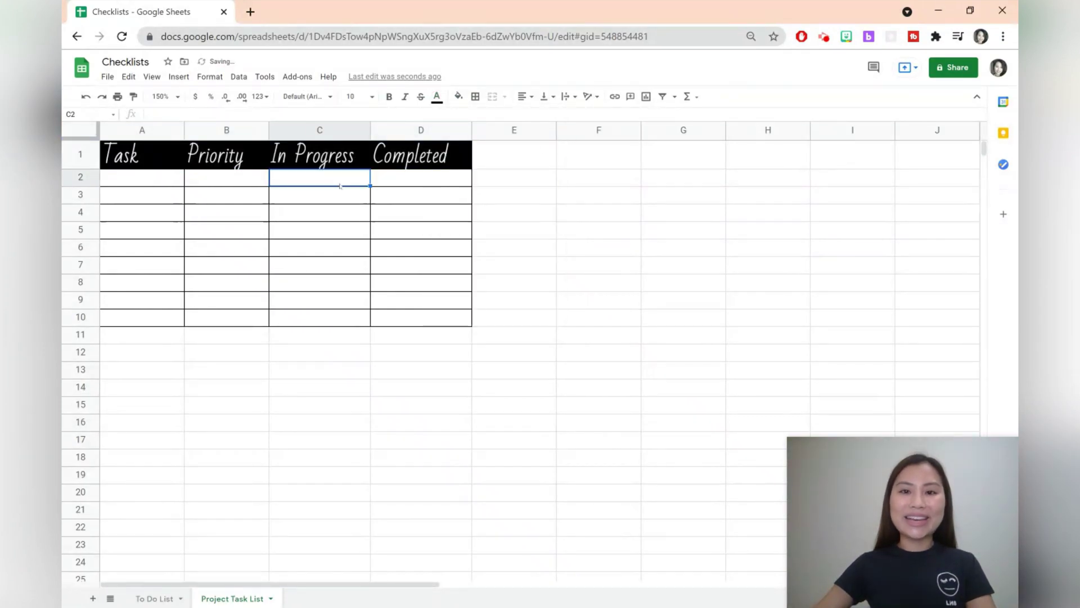
click(185, 78)
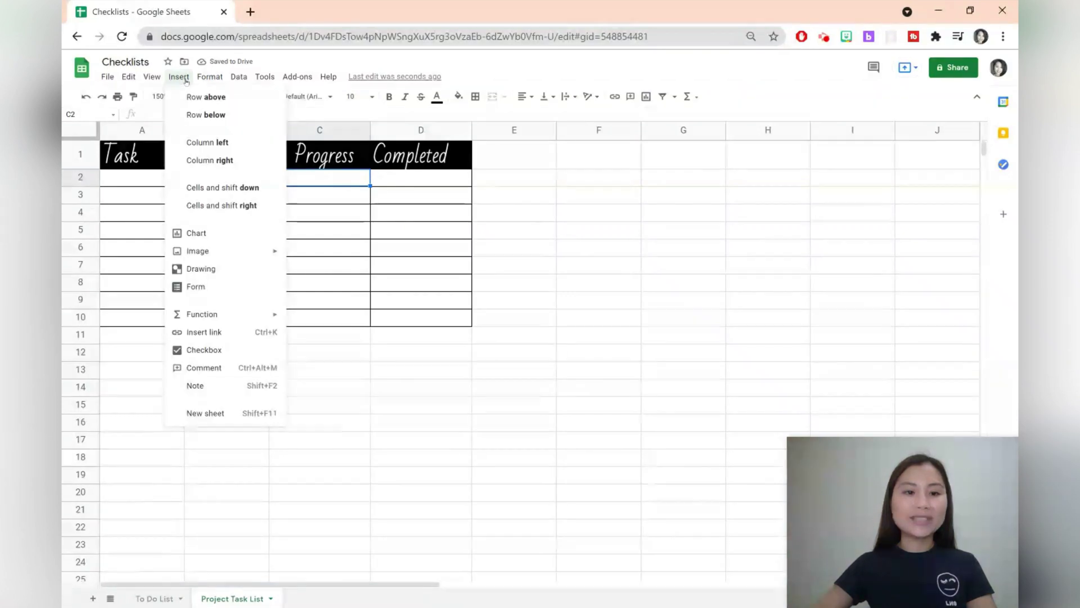
click(192, 349)
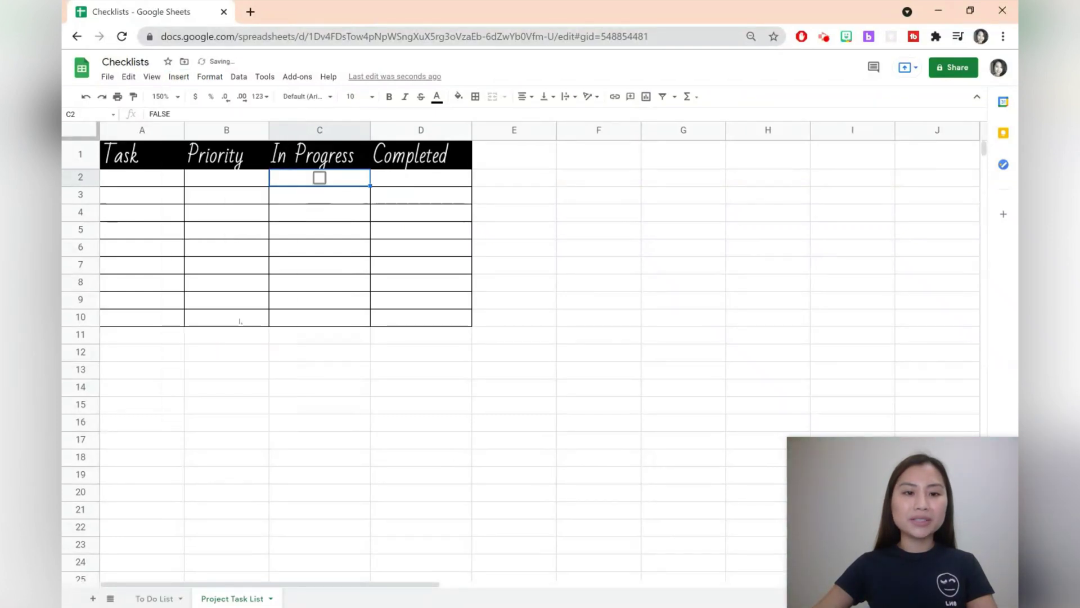
key(ctrl+c)
mouse_move(340, 193)
mouse_down()
mouse_move(386, 251)
mouse_move(419, 322)
mouse_up()
key(ctrl+v)
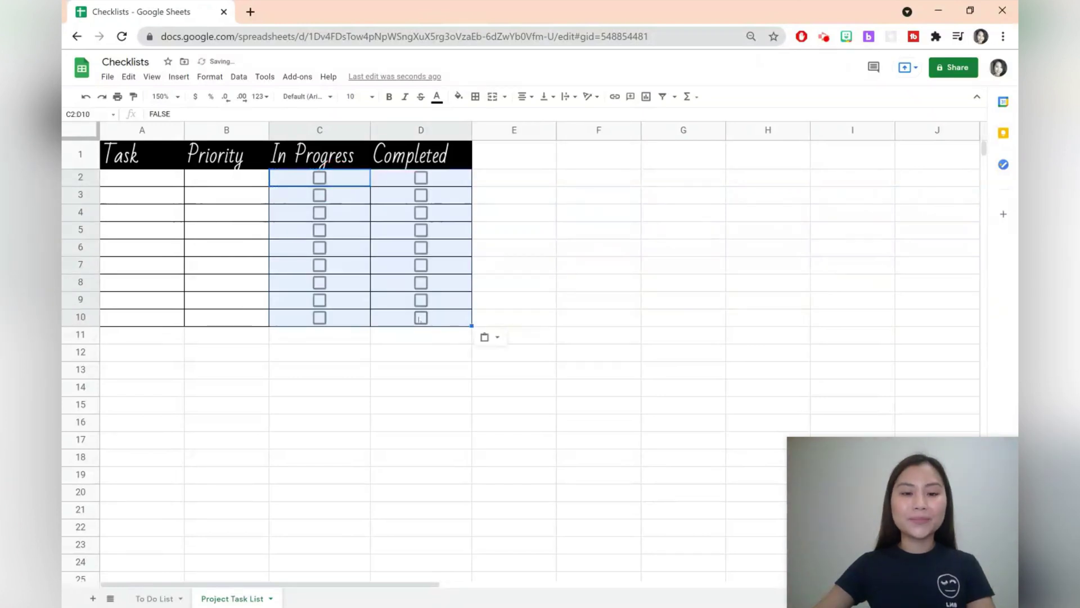
Step: Colour the In Progress checkboxes in C2:C10 dark orange 1
click(359, 324)
drag(354, 322, 338, 184)
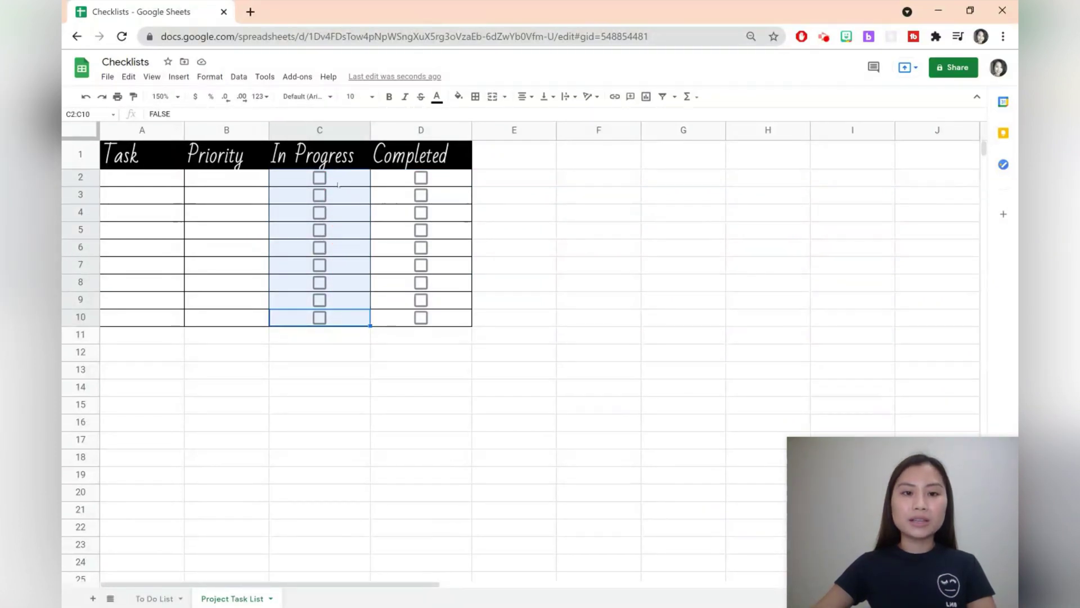
click(440, 102)
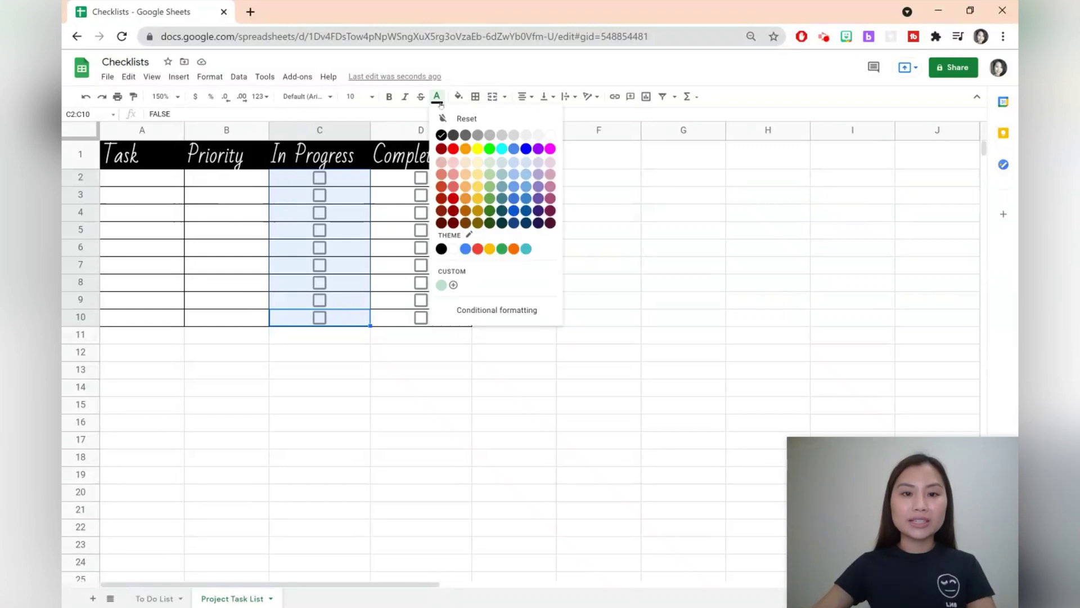
click(465, 198)
Step: Colour the Completed checkboxes in D2:D10 dark green 1 and test the one in D2 by ticking and unticking it
click(460, 179)
drag(460, 179, 448, 318)
click(437, 96)
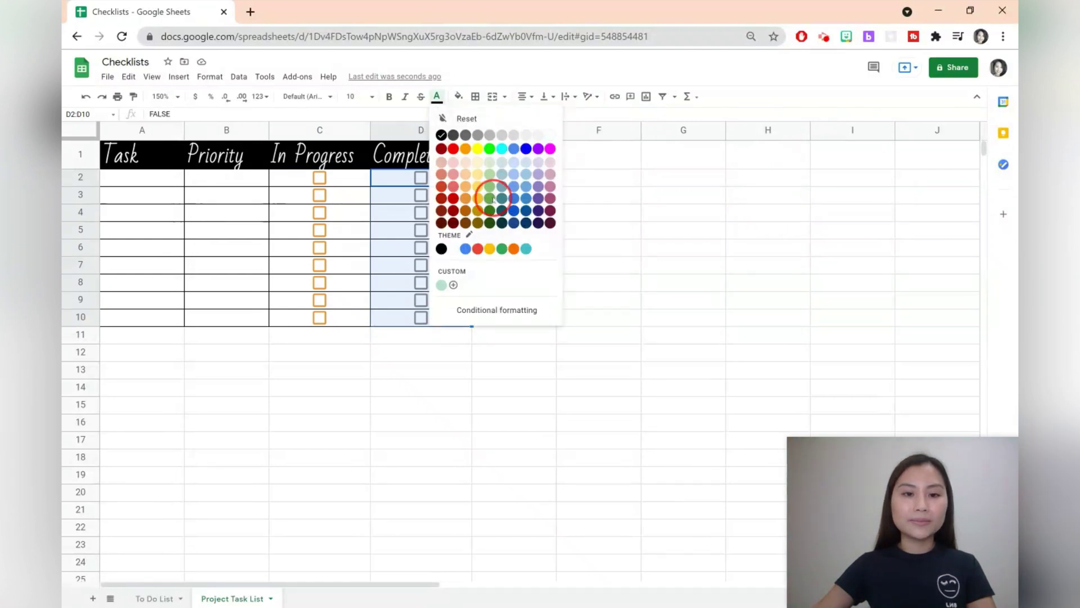
click(493, 199)
click(535, 217)
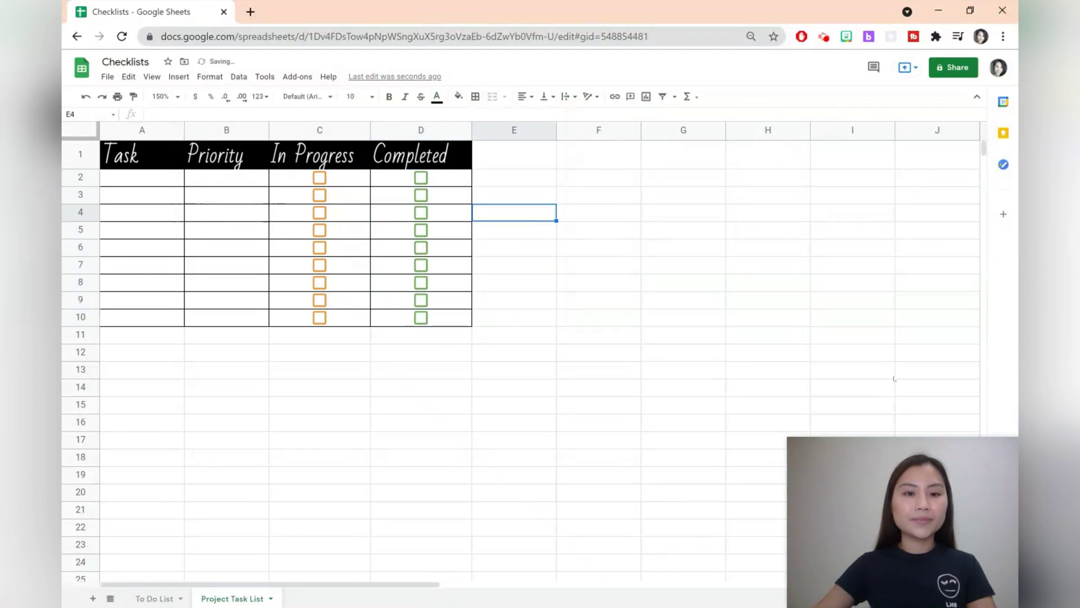
click(420, 179)
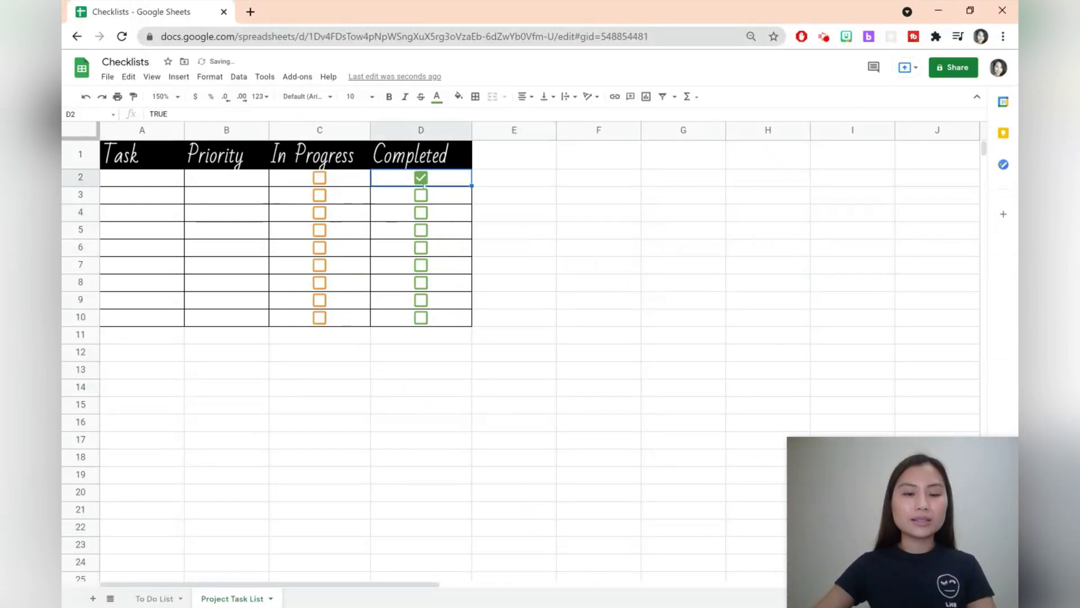
click(421, 179)
Step: Enter the priority High in B2 and the task "Complete assignment" in A2
click(246, 181)
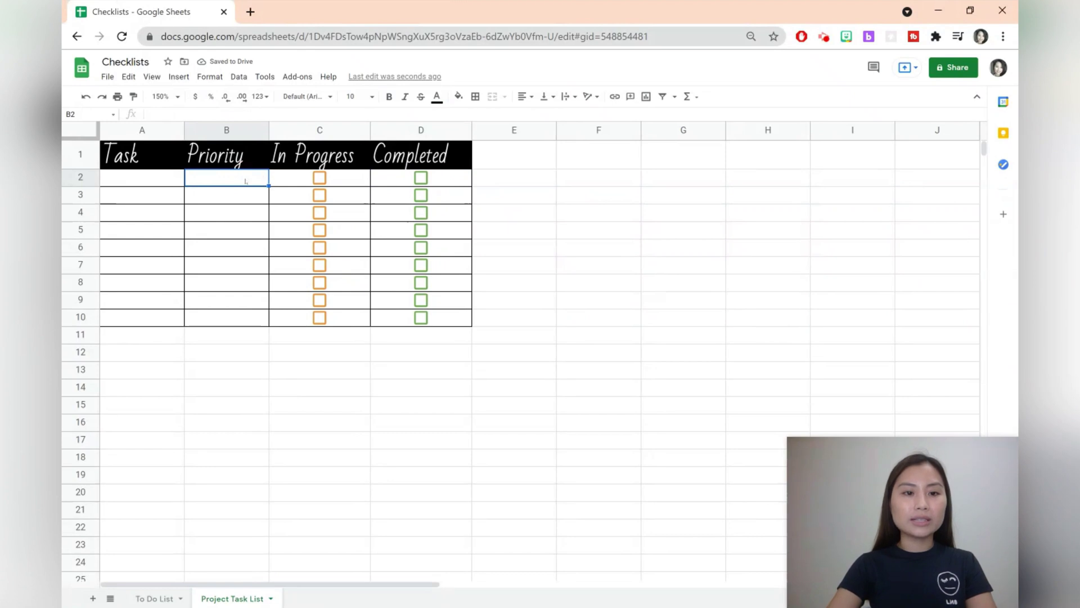
text(High)
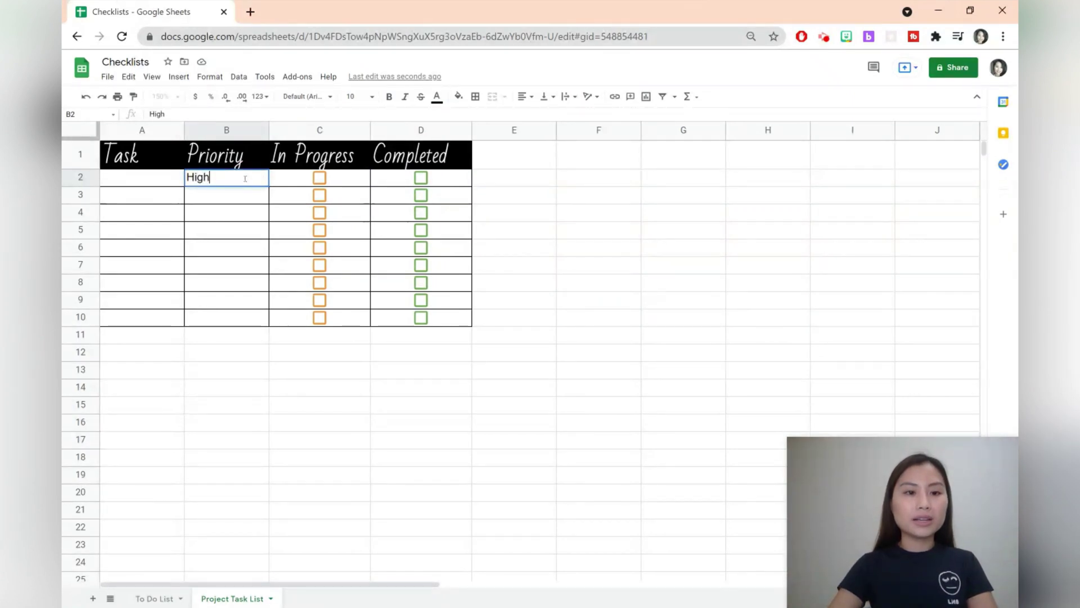
click(176, 184)
text(C)
text(omplet)
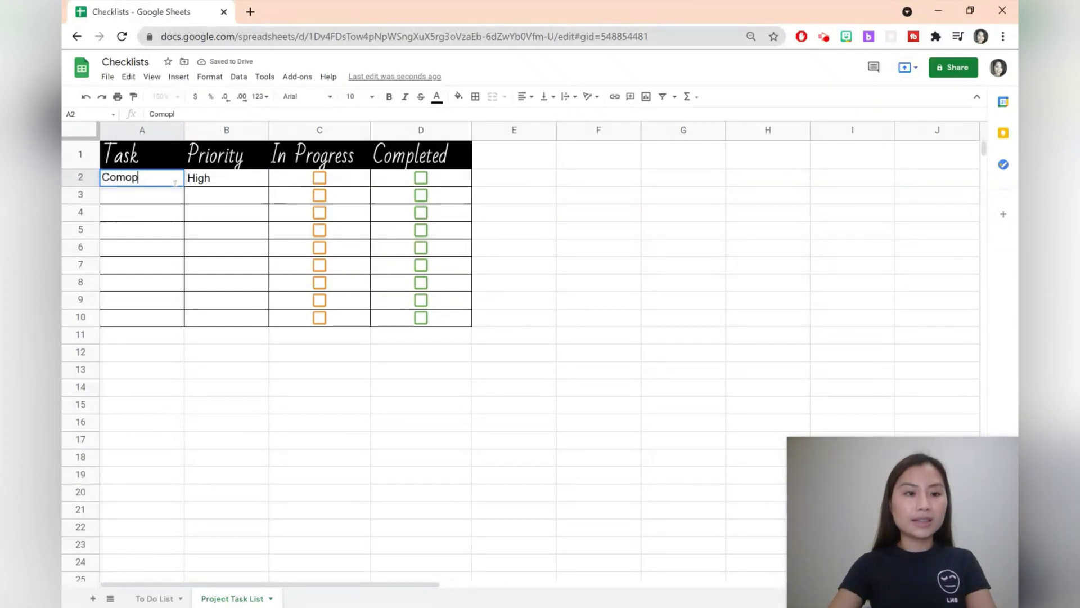
text(e assignment)
key(Return)
Step: Turn on text wrapping for the task cells A2:A10
drag(137, 179, 152, 316)
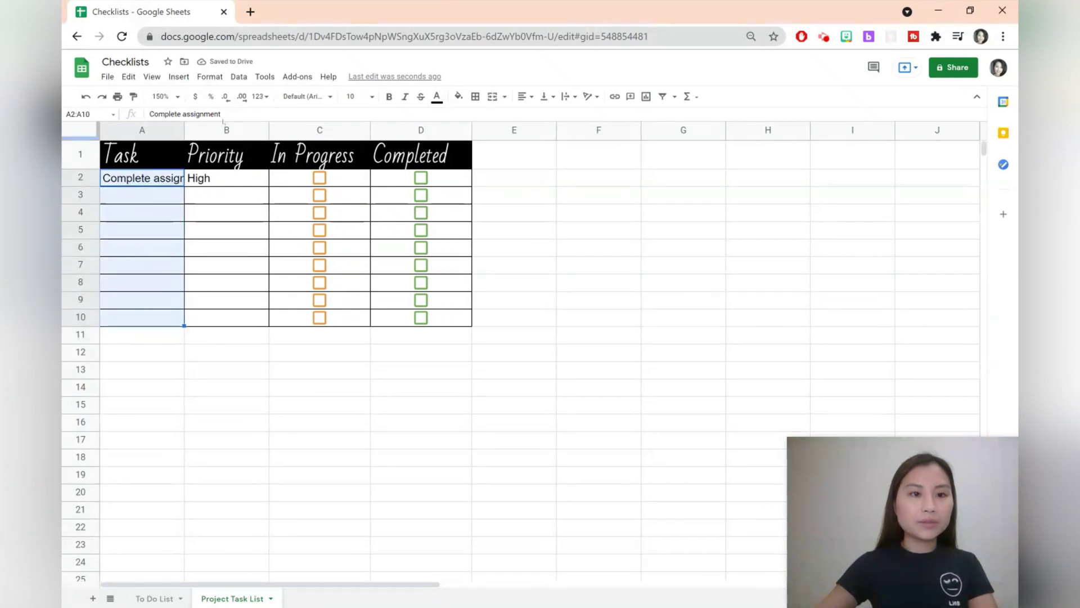
click(204, 77)
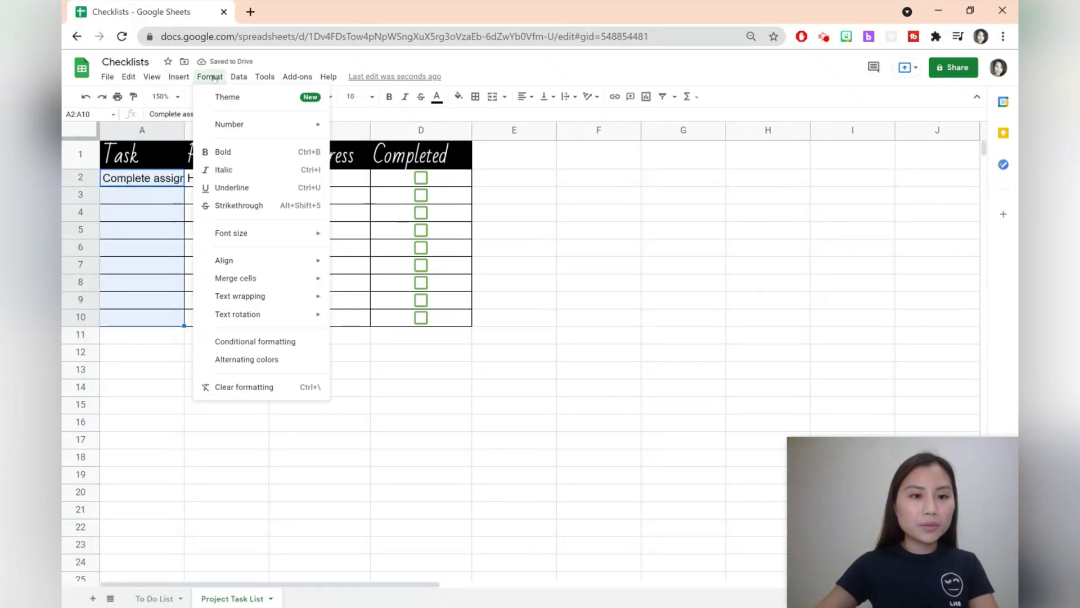
mouse_move(263, 294)
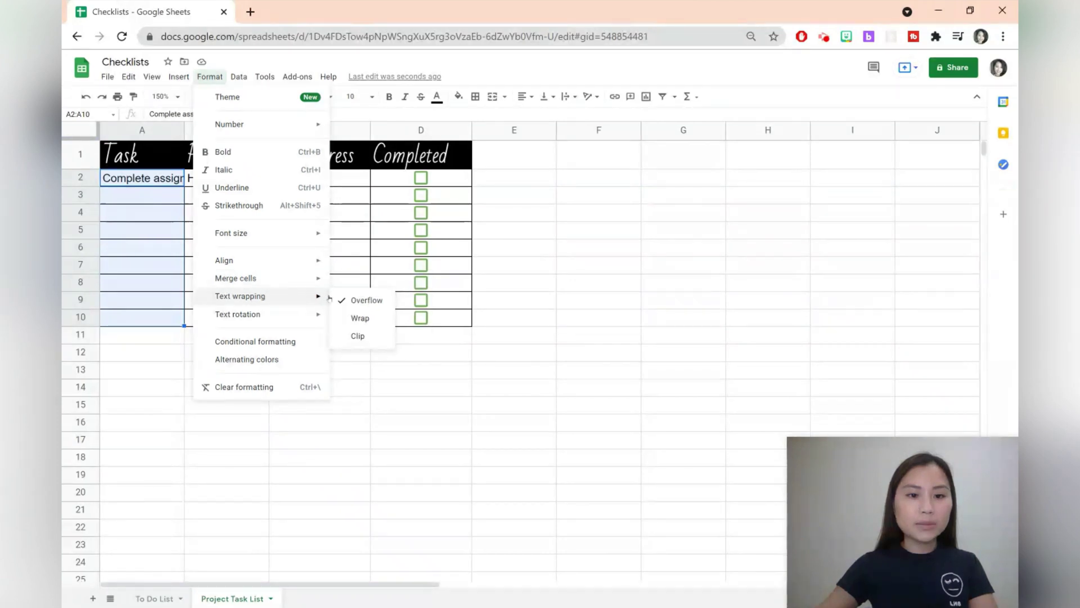
click(360, 317)
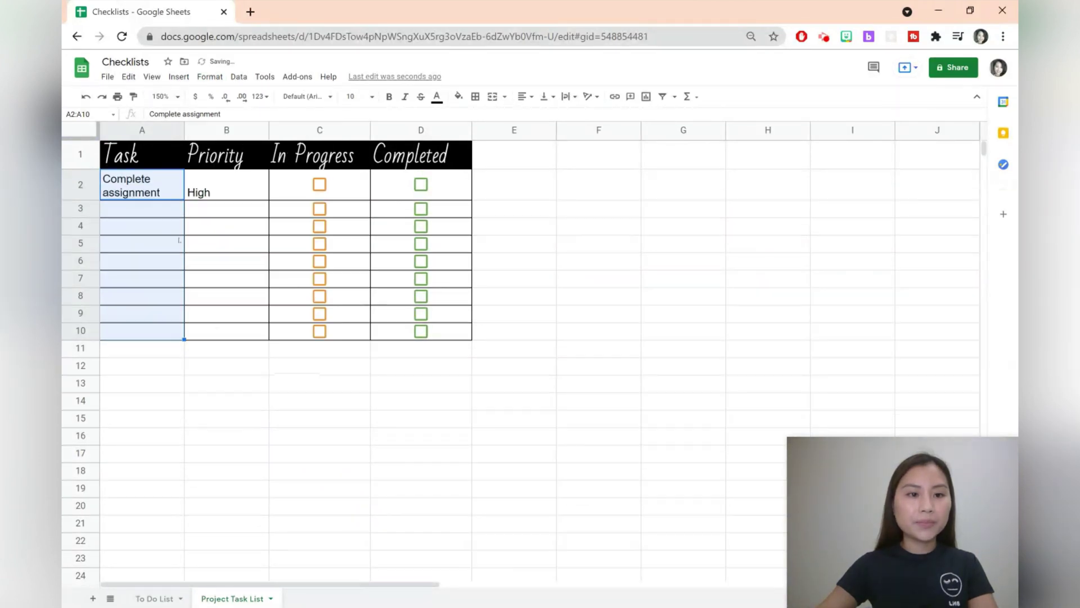
click(150, 212)
Step: Format the task and priority cells A2:B10 in the Bad Script font at size 12
drag(168, 193, 244, 333)
click(307, 96)
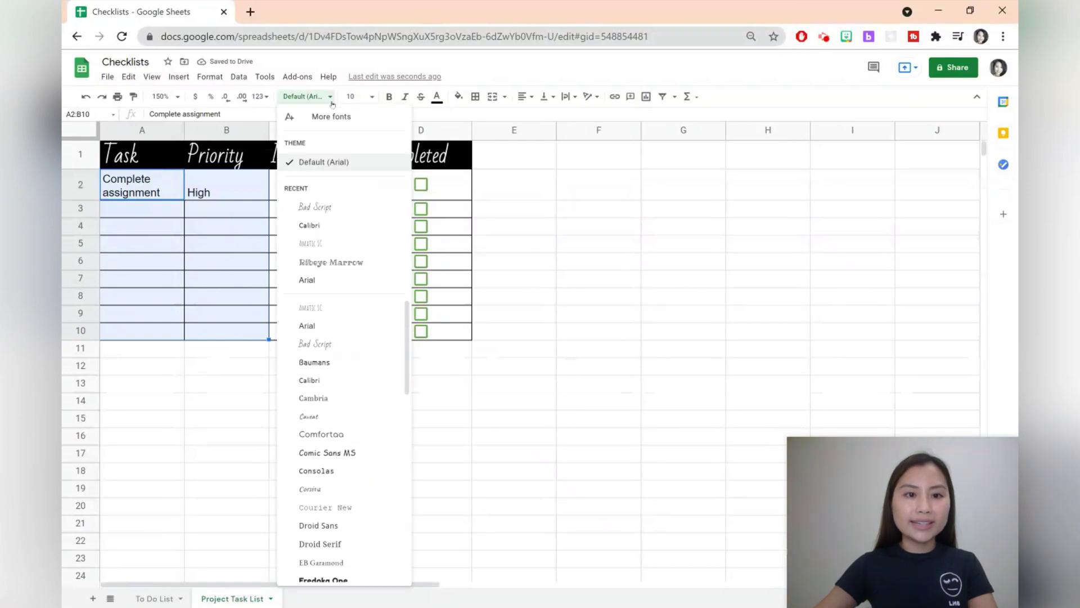
click(317, 207)
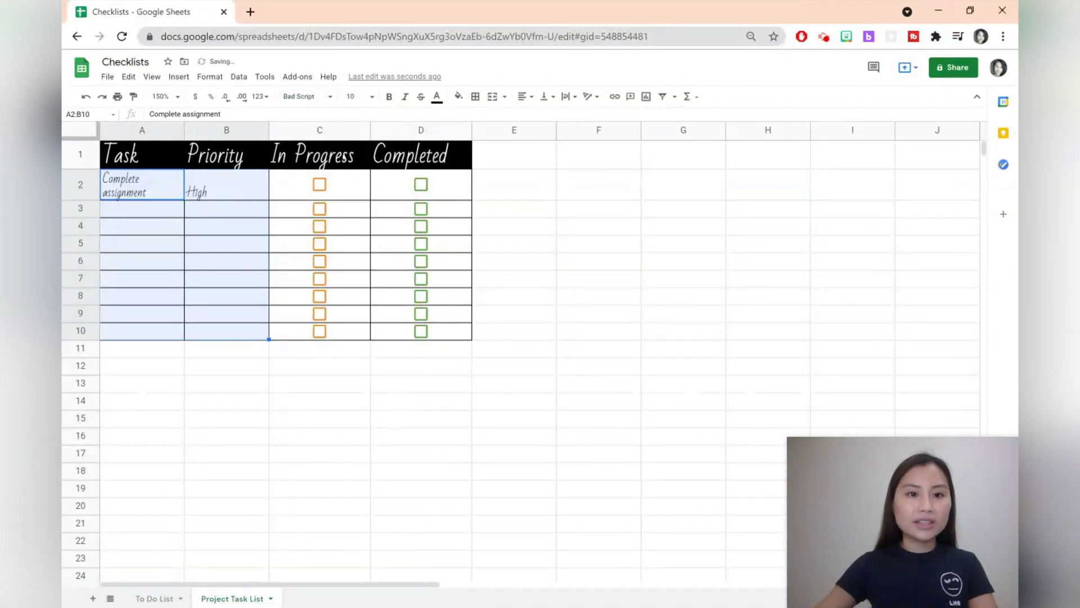
click(356, 96)
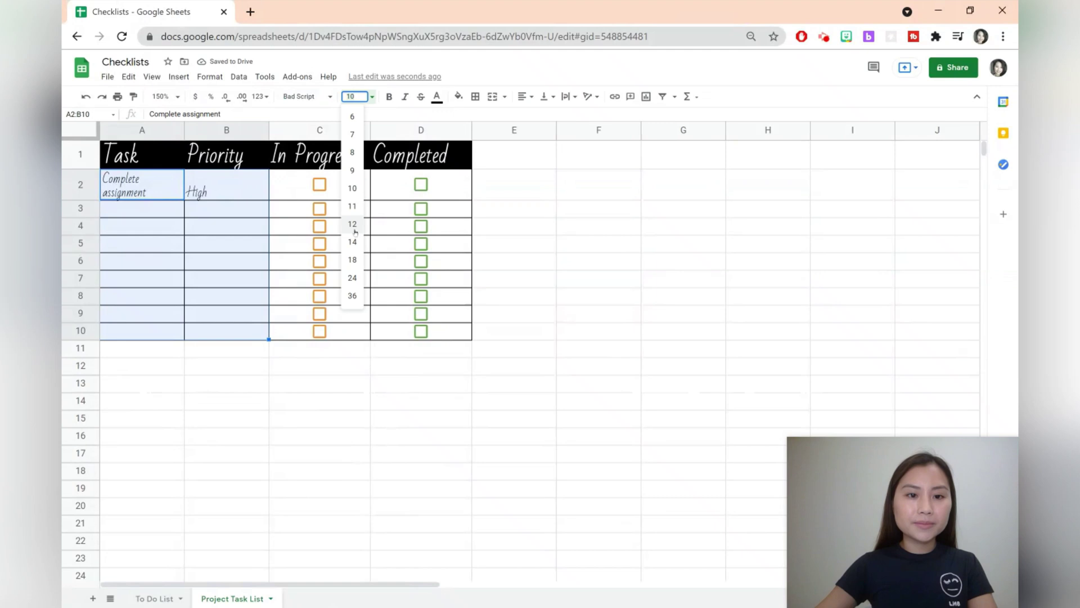
click(356, 232)
click(564, 251)
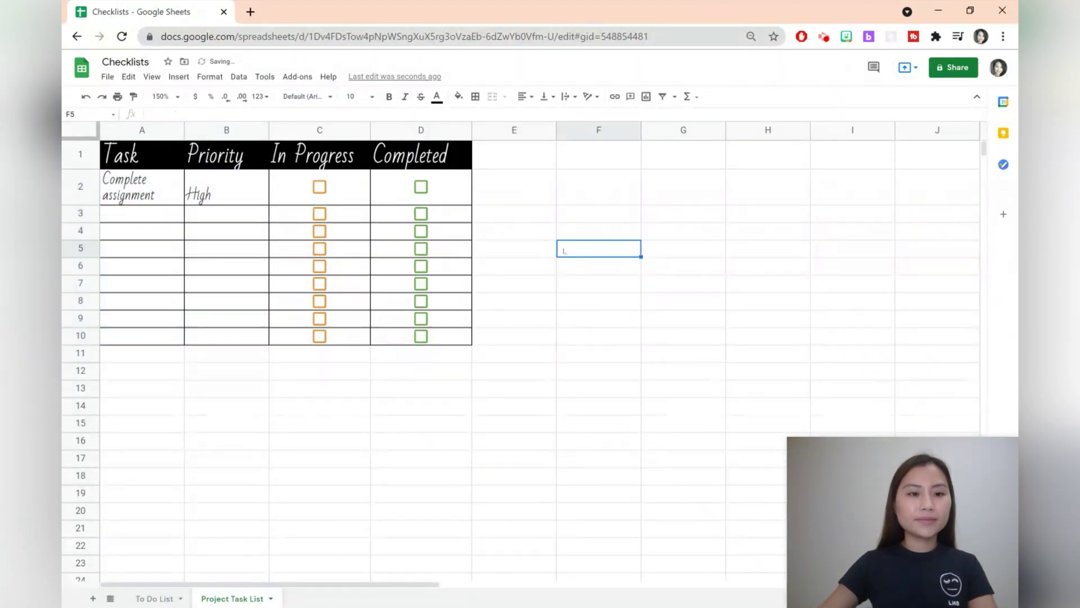
Step: Fill the High priority cell B2 with light red 3
click(226, 198)
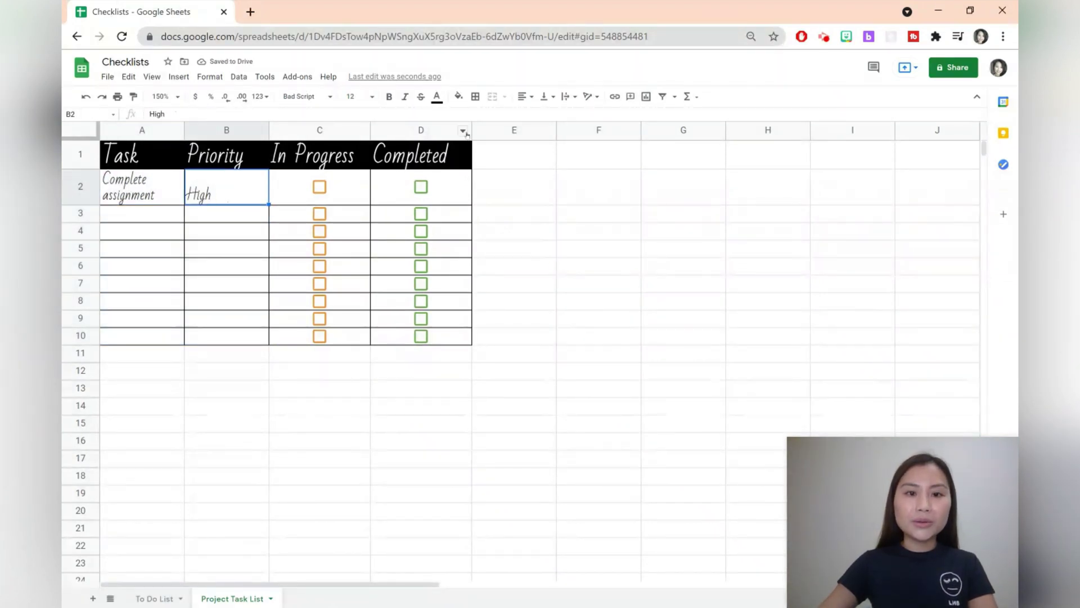
click(459, 98)
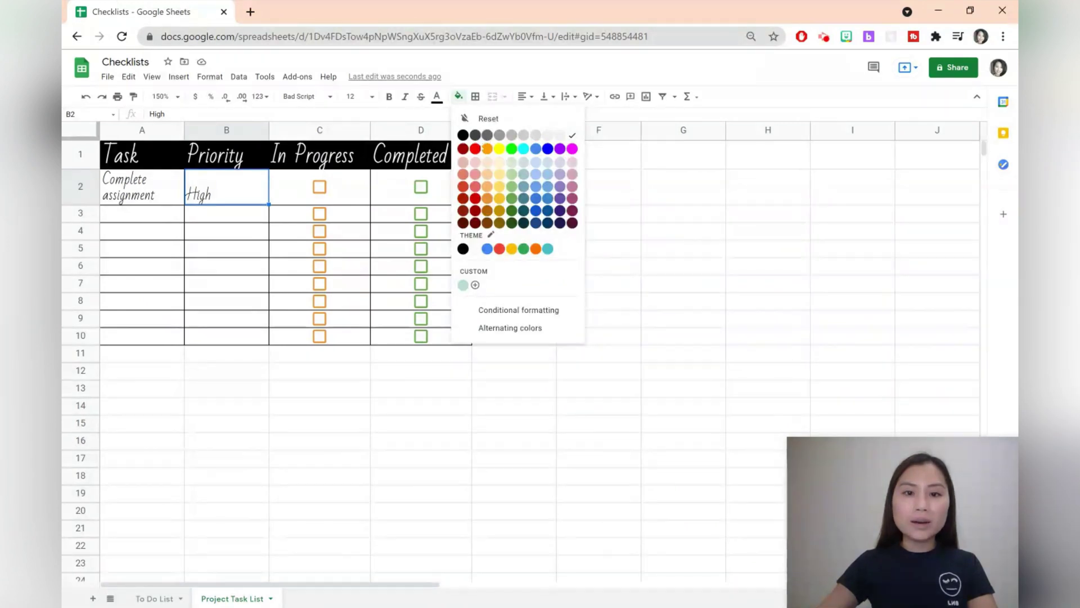
click(475, 162)
click(229, 235)
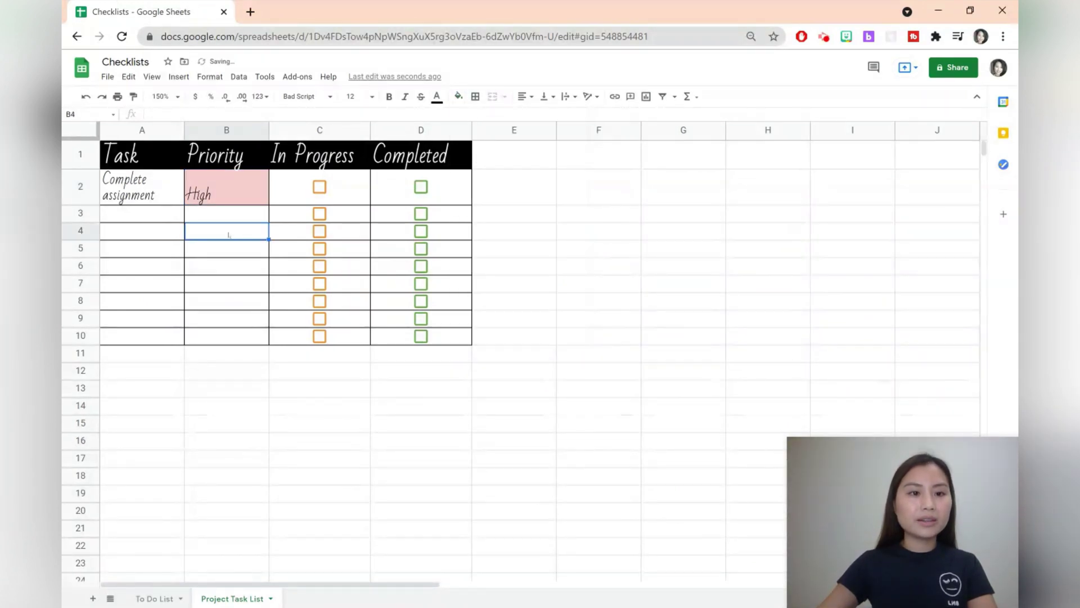
Step: Enter the priority Low in B3 and fill that cell with light green 2
click(231, 220)
text(Low)
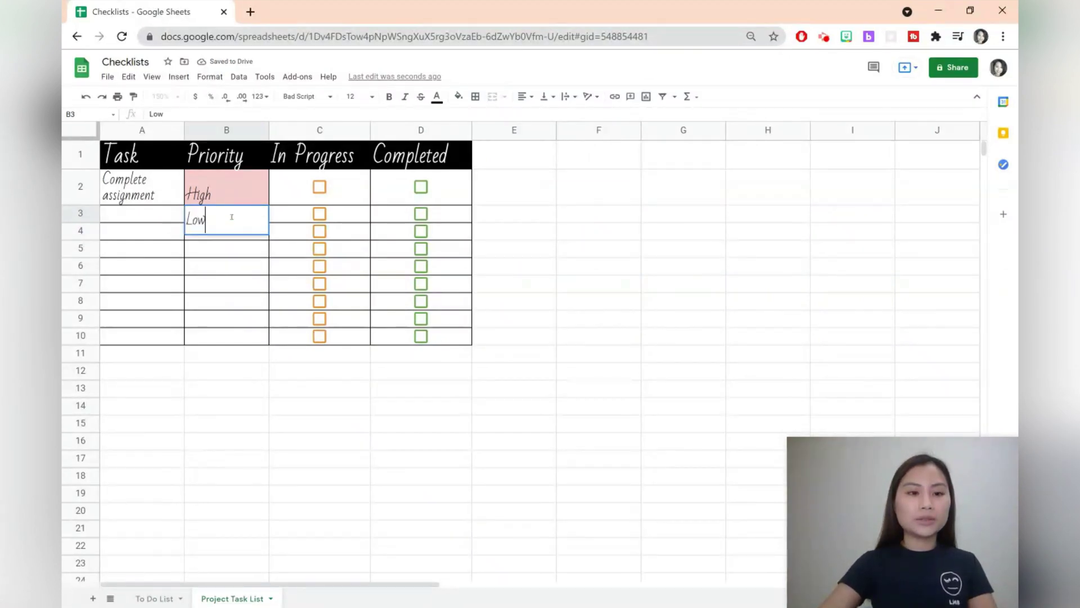
key(Return)
click(231, 219)
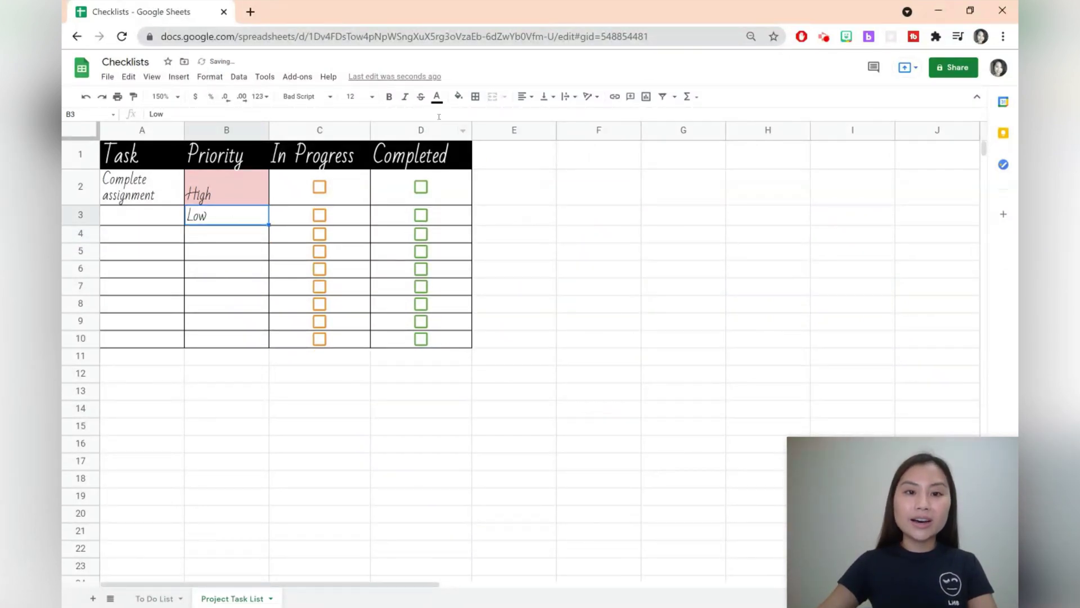
click(459, 97)
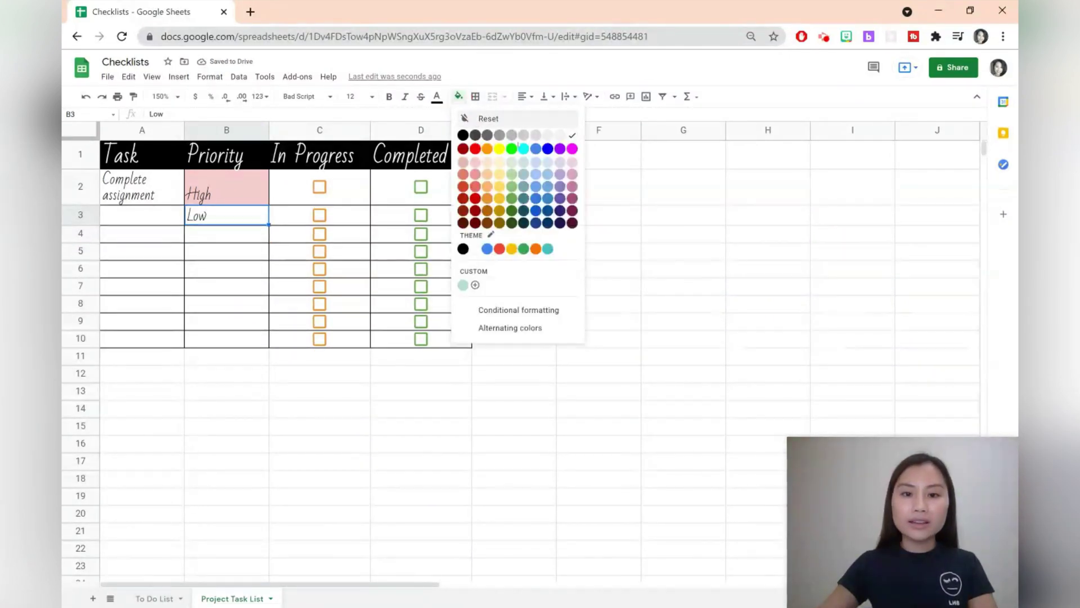
click(512, 174)
Step: Tick the Completed checkbox in D2 and create a filter on the header row A1:D1
click(453, 194)
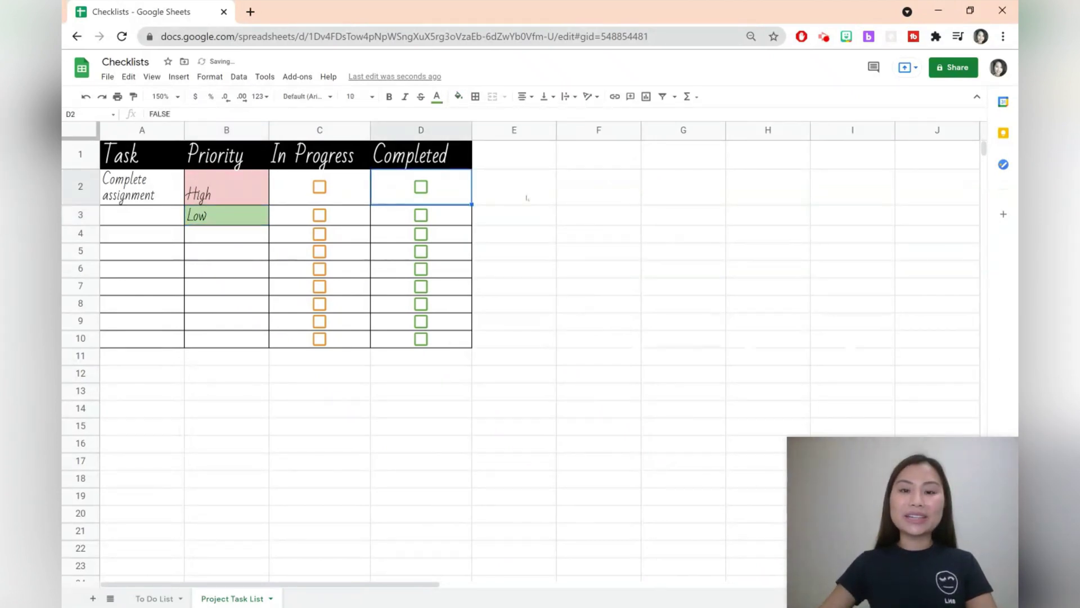
click(421, 187)
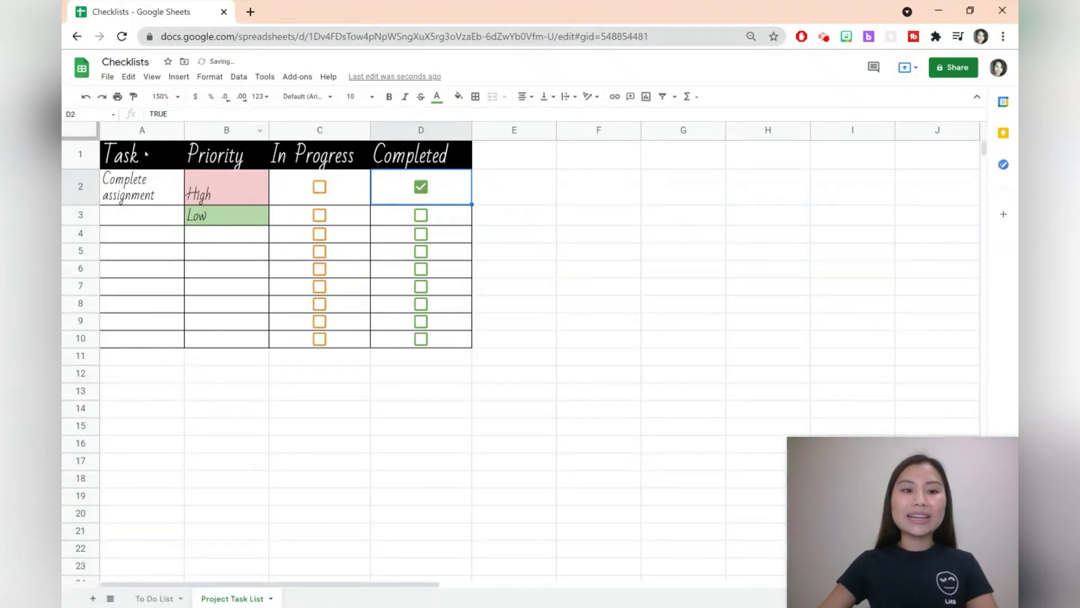
drag(140, 157, 419, 155)
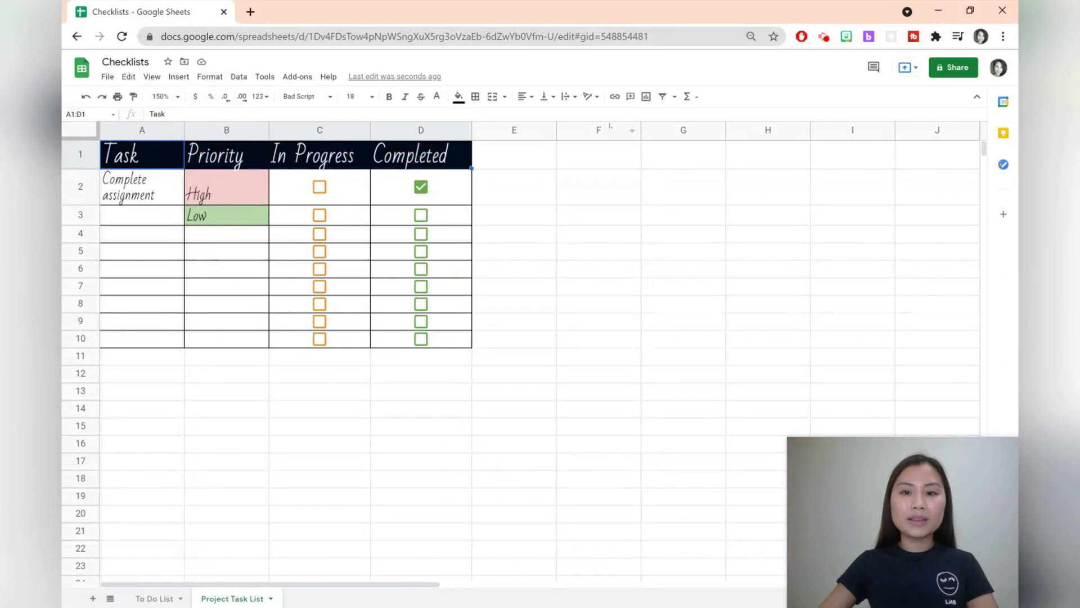
click(662, 96)
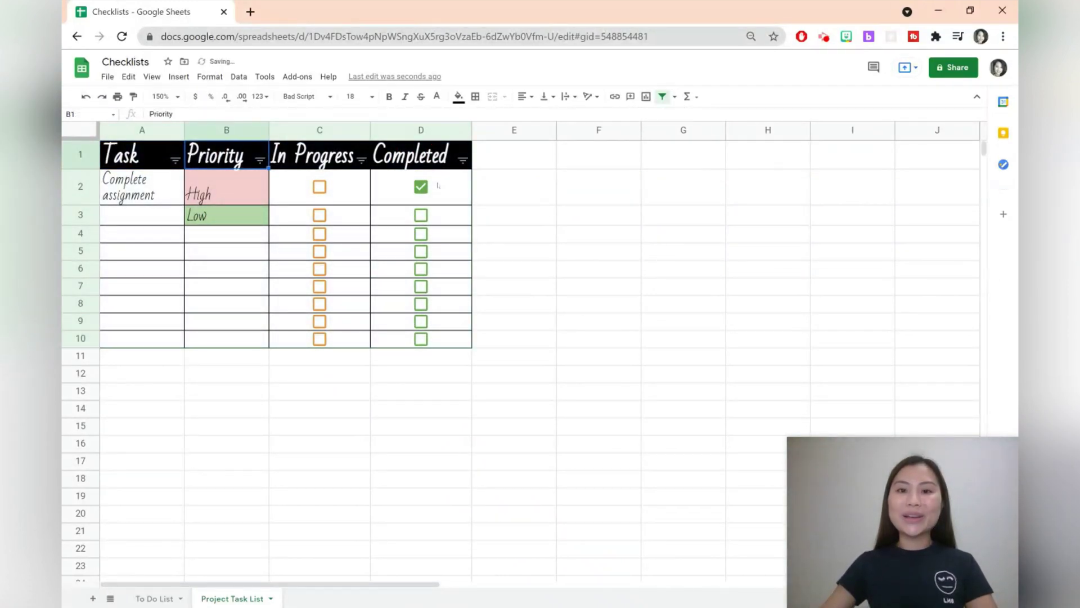
Step: Filter the Priority column by values, excluding (Blanks) and Low so that only High is included
click(260, 159)
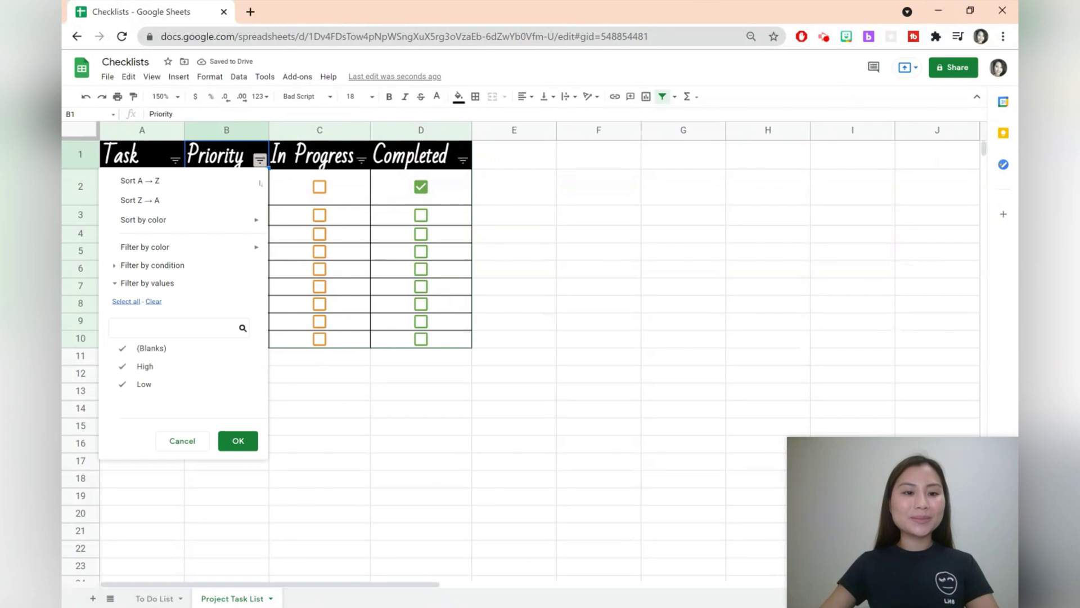
click(185, 354)
click(169, 384)
click(239, 439)
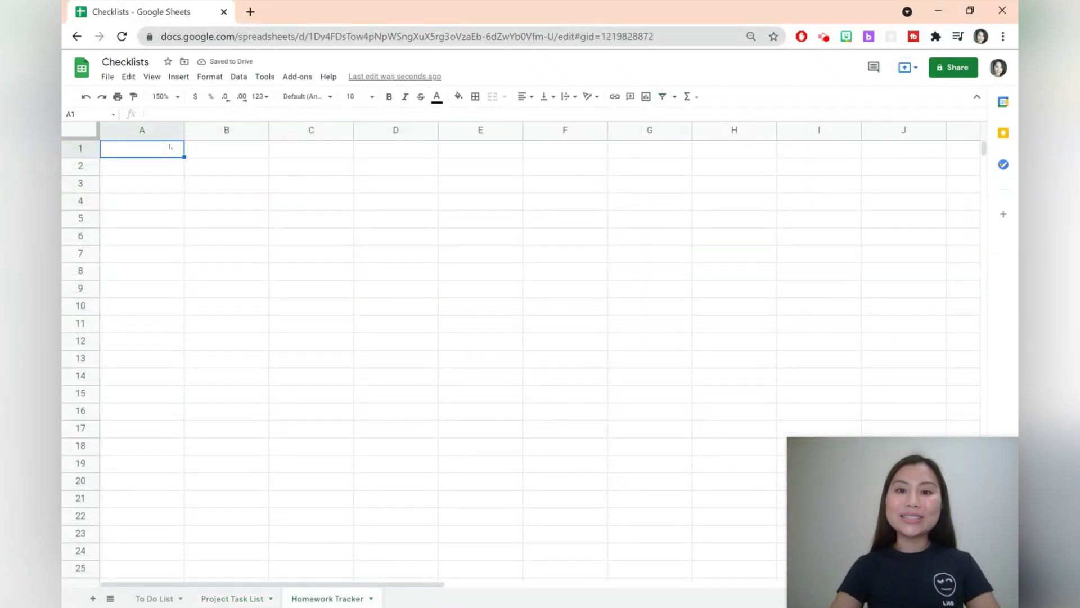
Step: Enter the headers Student in A1 and Term 1 in B1 of the Homework Tracker sheet
text(S)
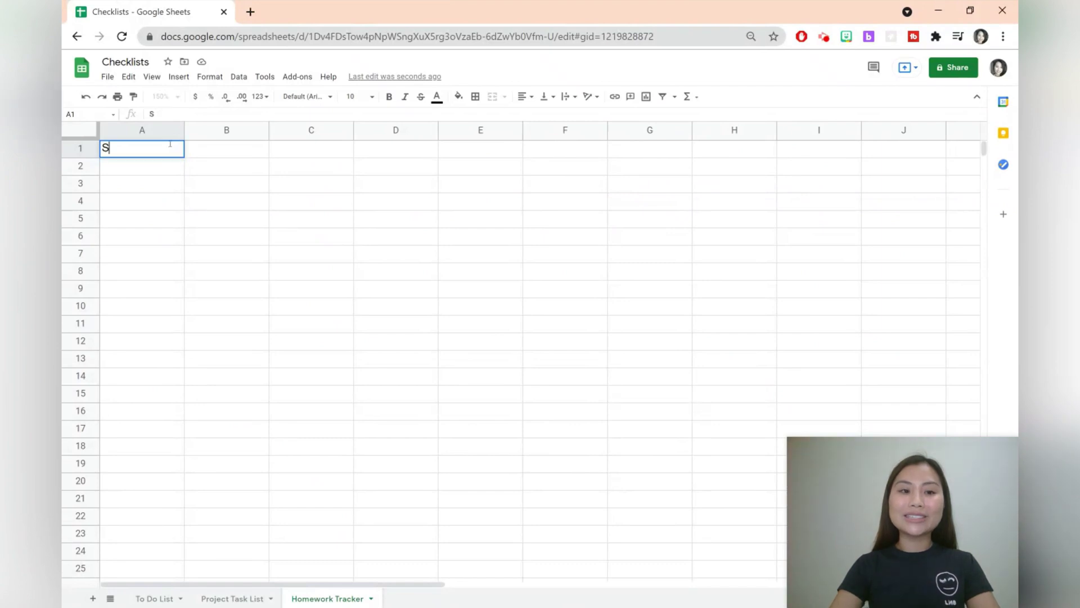
text(tudent)
key(Tab)
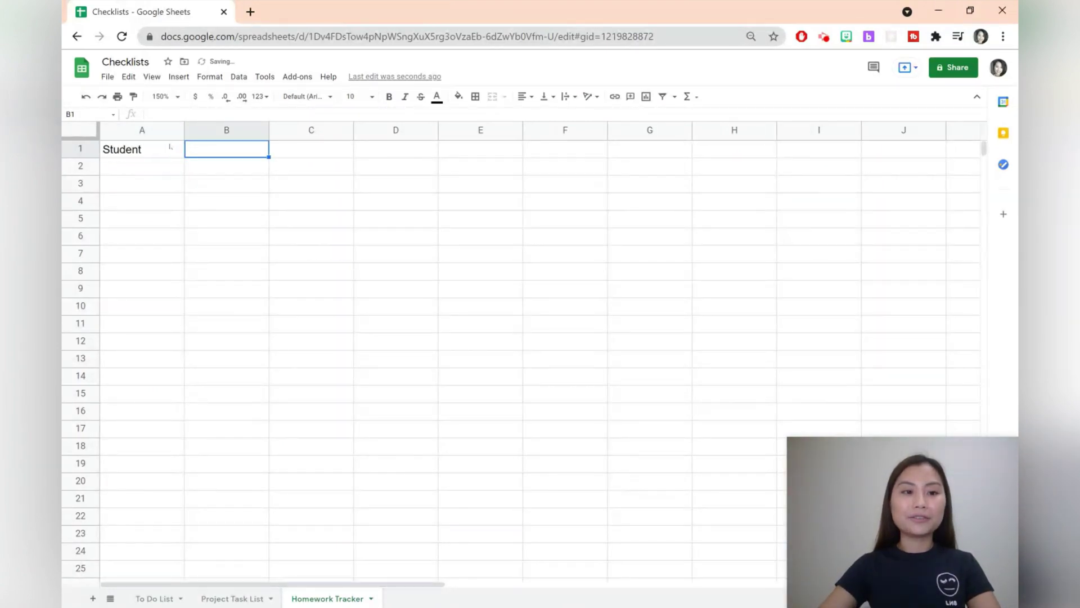
text(Term 1)
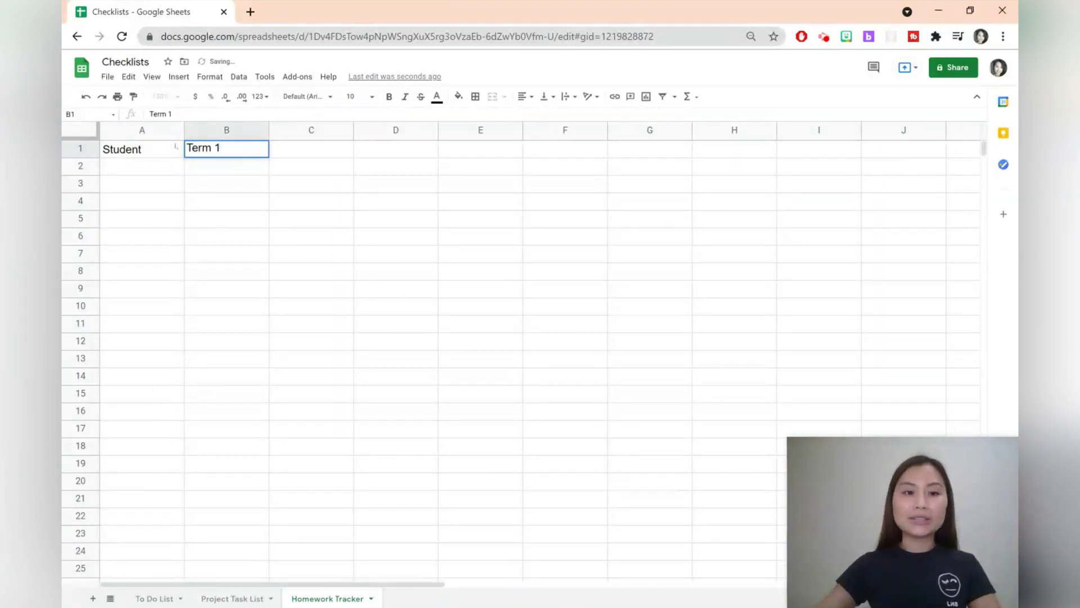
Step: Enter the numbers 1, 2 and 3 in cells B2 to D2 under the Term 1 header
click(264, 166)
text(1)
click(277, 167)
text(2)
click(393, 166)
text(3)
click(273, 196)
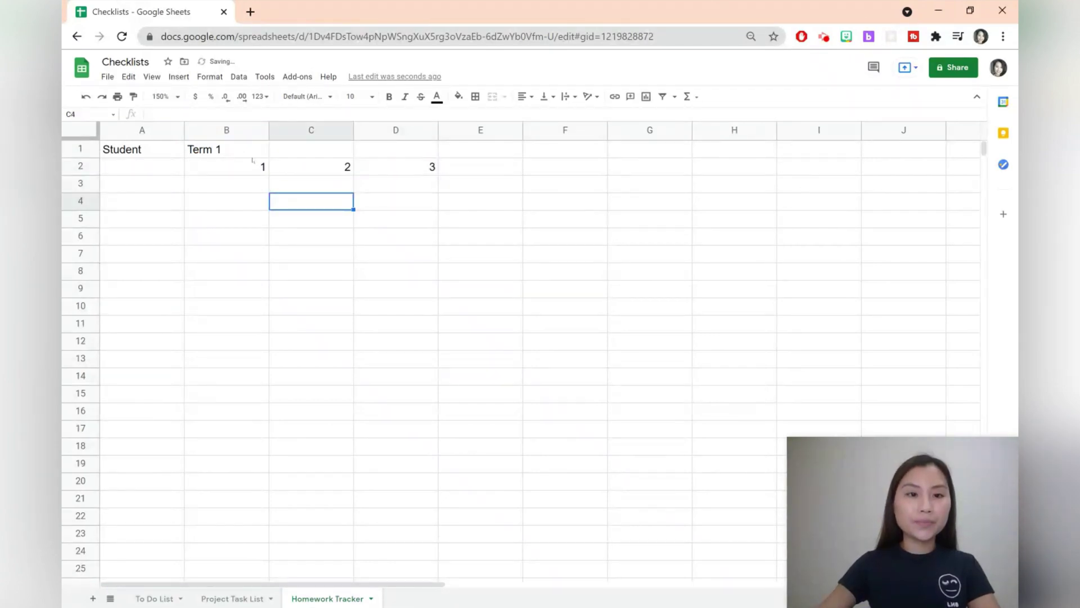
Step: Extend the number series in row 2 up to 10 in K2 and narrow columns B to K to fit the numbers
drag(251, 167, 397, 166)
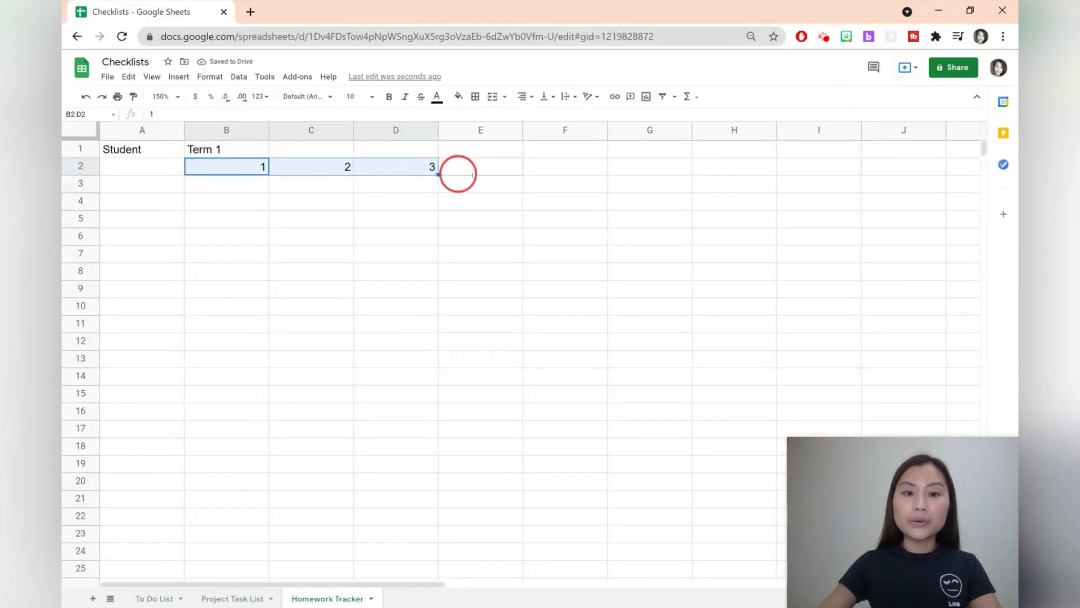
drag(888, 172, 964, 170)
drag(382, 583, 504, 581)
click(752, 259)
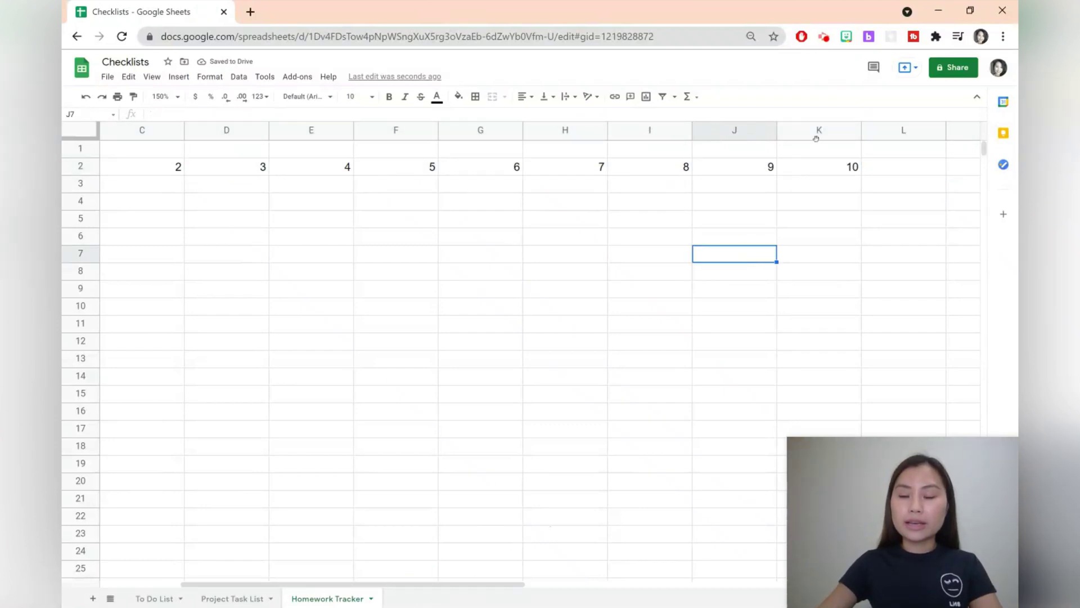
drag(817, 135, 208, 130)
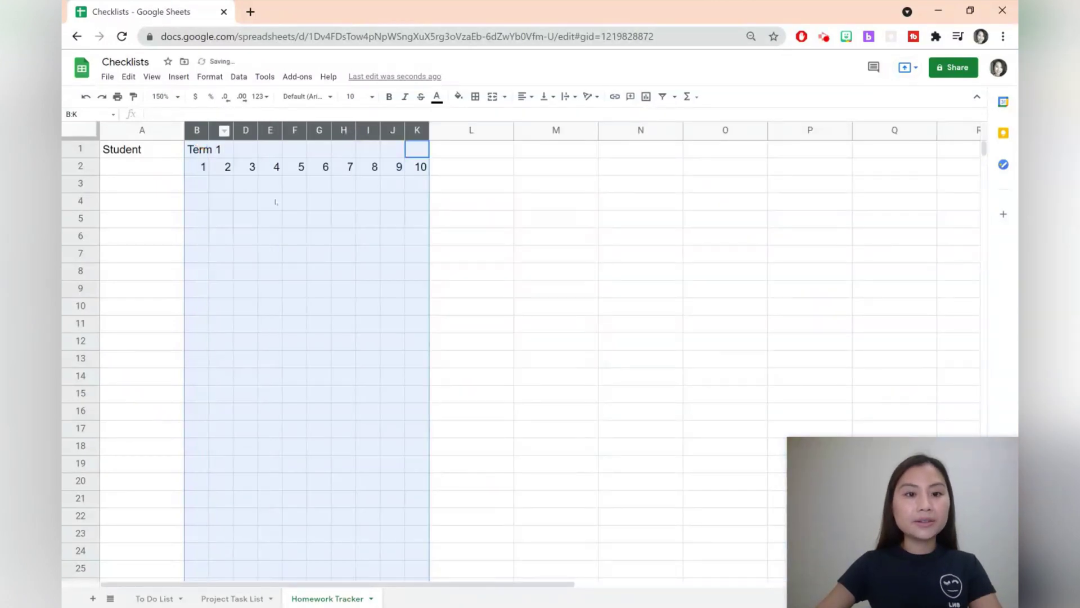
click(276, 201)
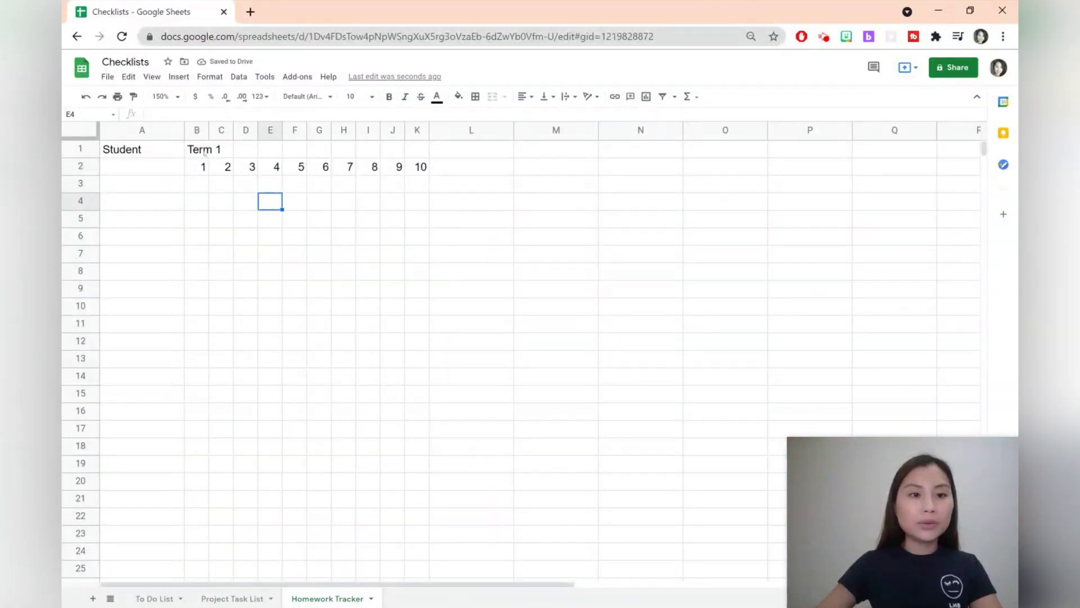
Step: Merge cells B1:K1 into one and centre the Term 1 header
drag(204, 150, 416, 150)
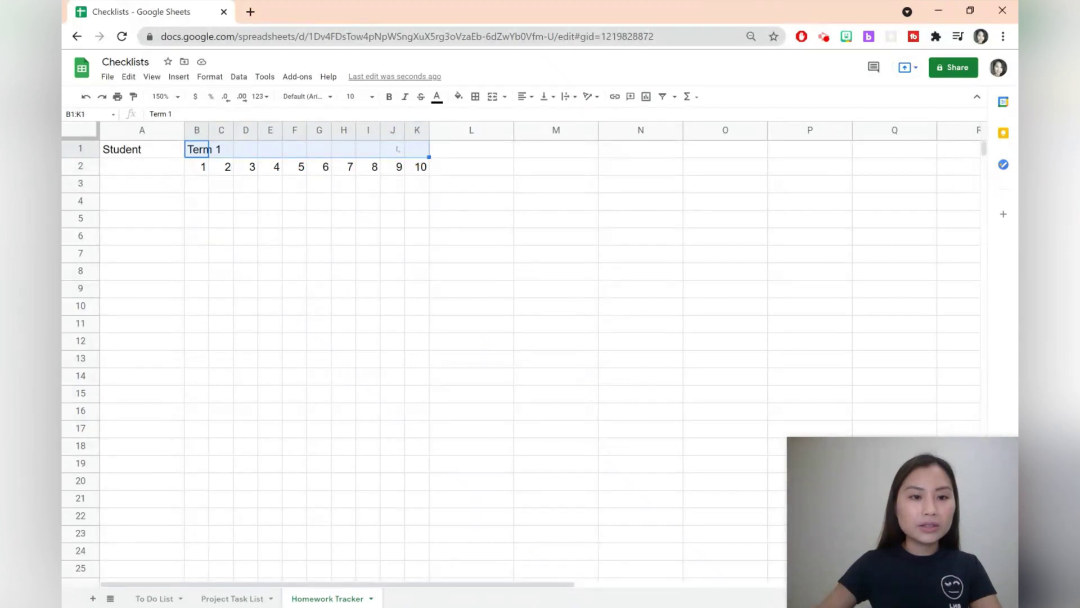
click(206, 82)
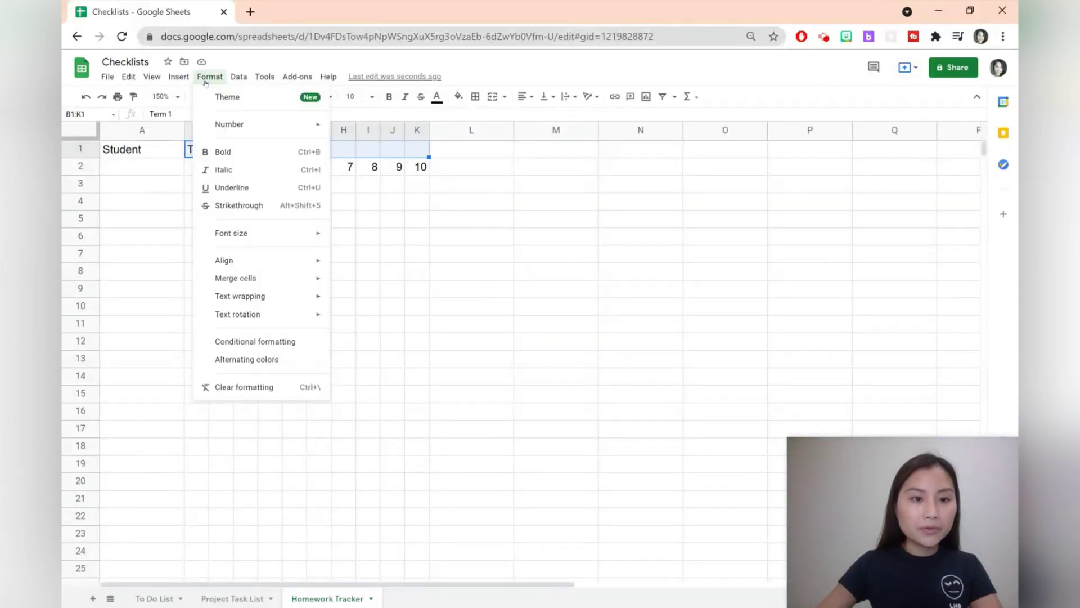
mouse_move(292, 286)
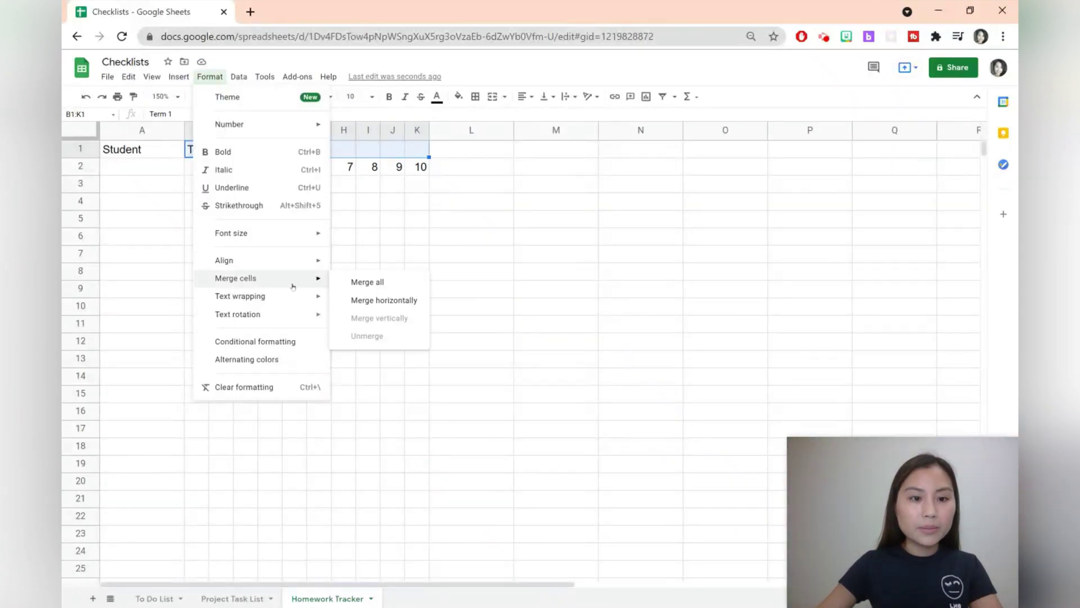
click(355, 284)
click(522, 96)
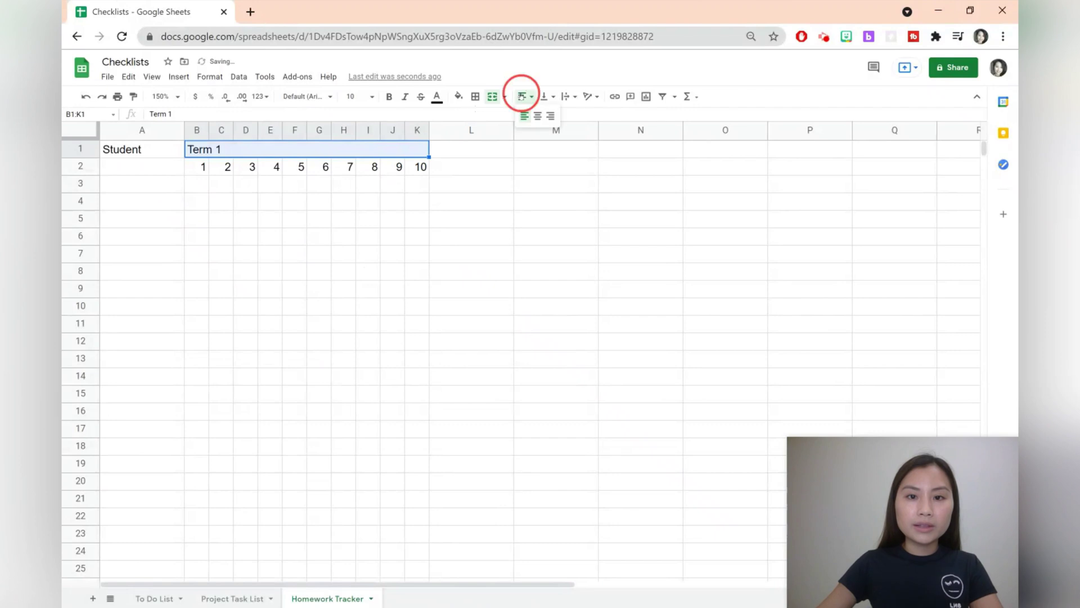
click(534, 115)
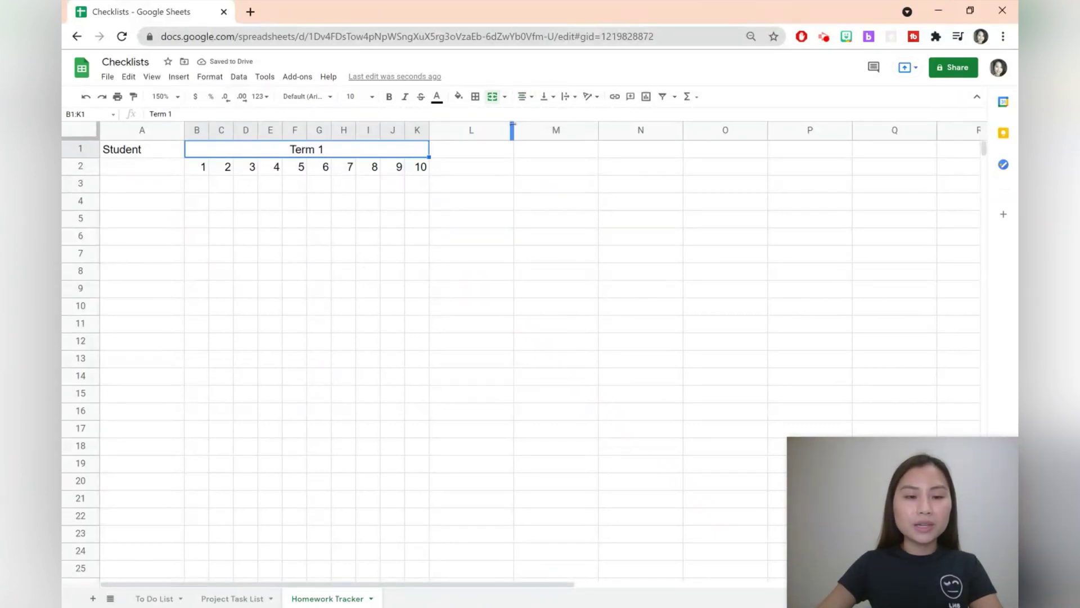
Step: Fill the Term 1 header block B1:K2 with light blue 3
drag(405, 169, 210, 150)
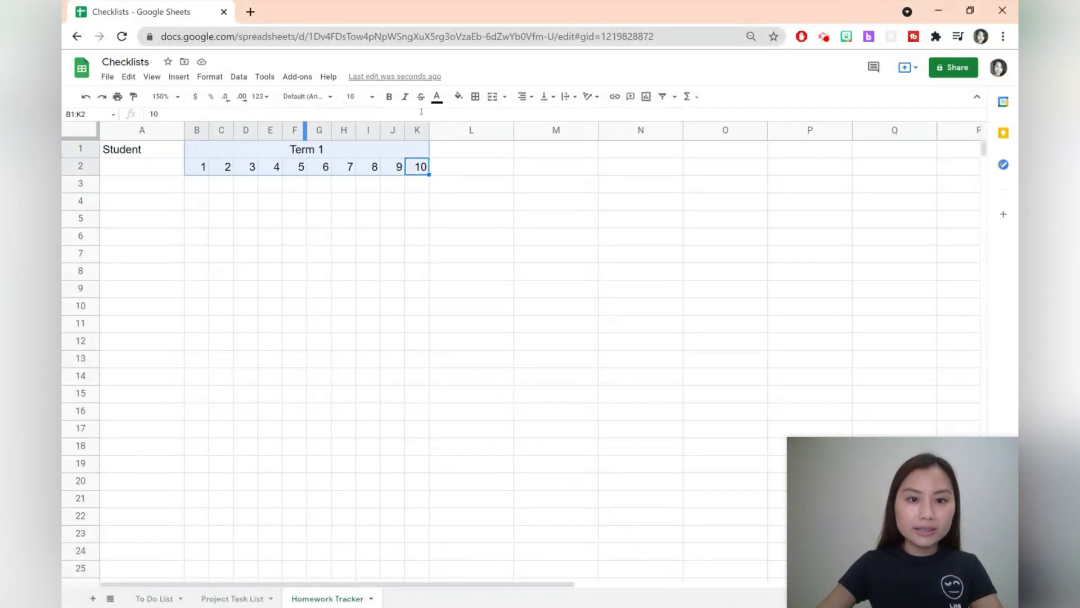
click(458, 104)
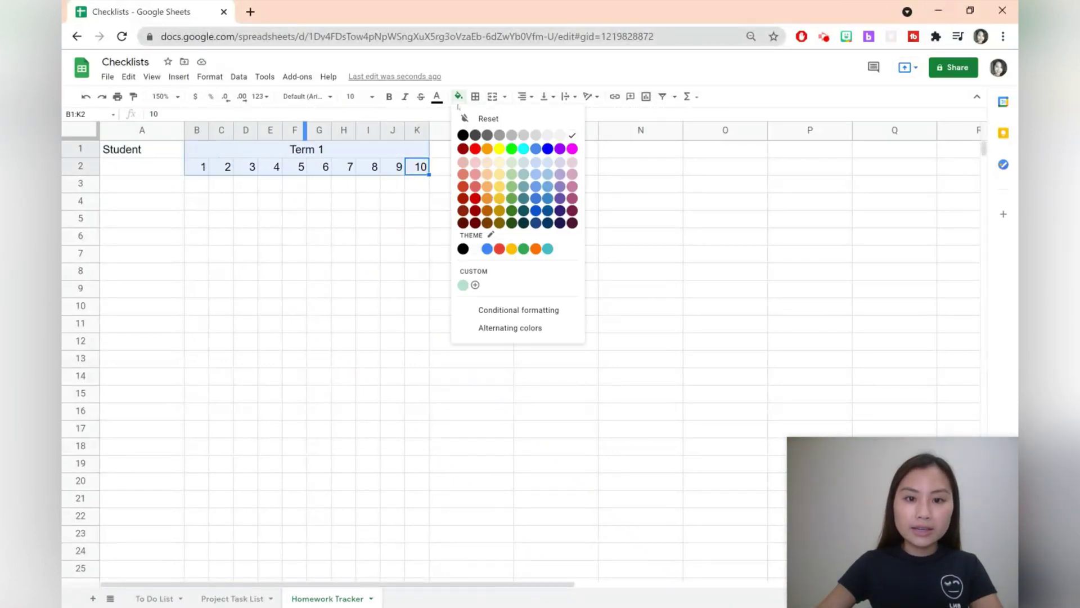
click(548, 163)
click(343, 219)
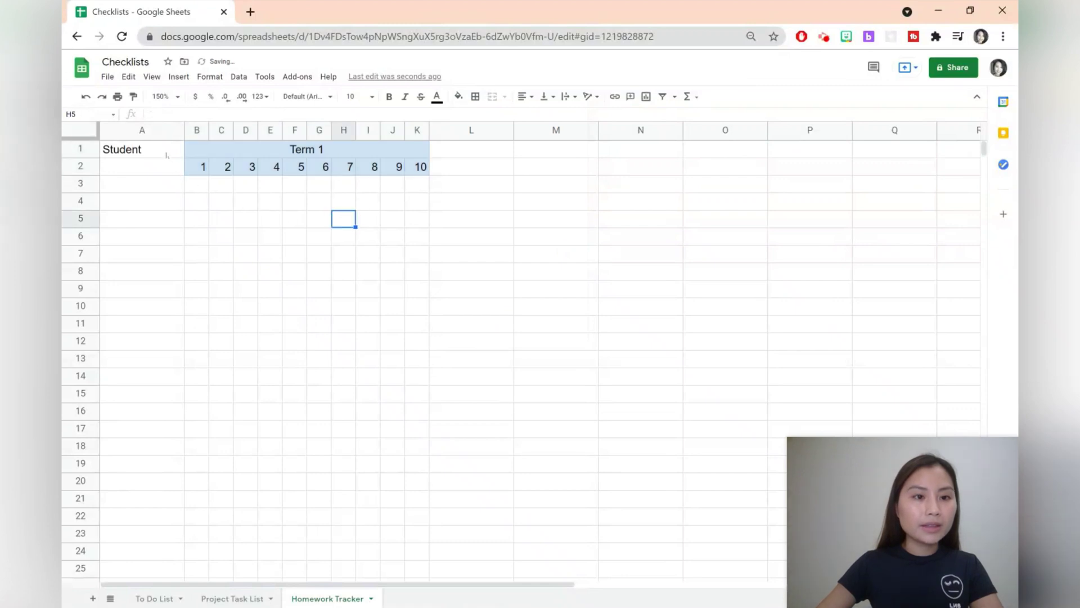
Step: Merge the Student header cells A1 and A2 into one cell
drag(168, 156, 159, 171)
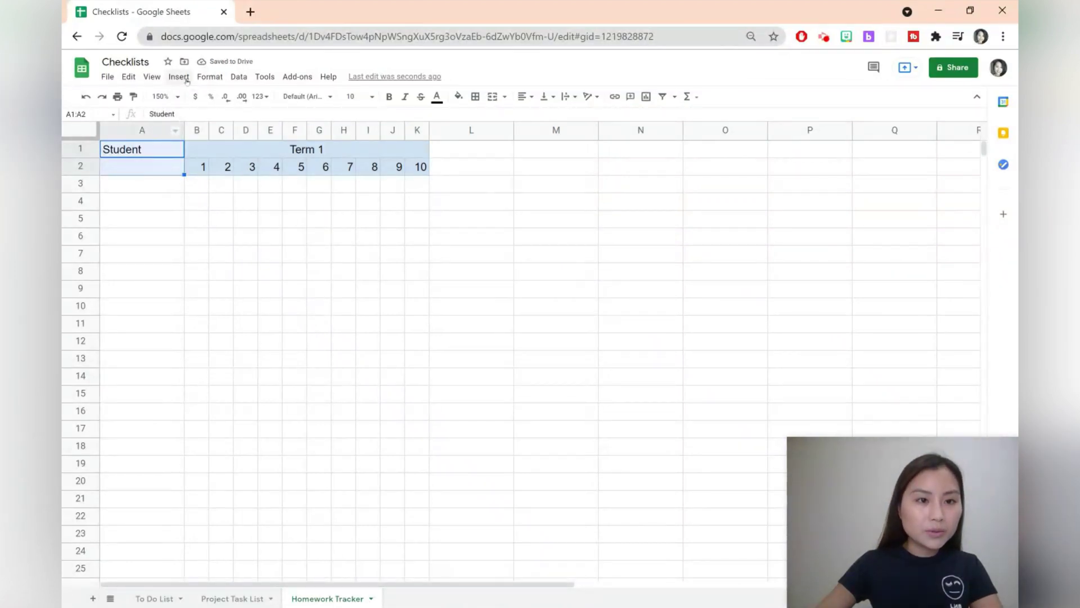
click(209, 76)
mouse_move(248, 275)
click(363, 281)
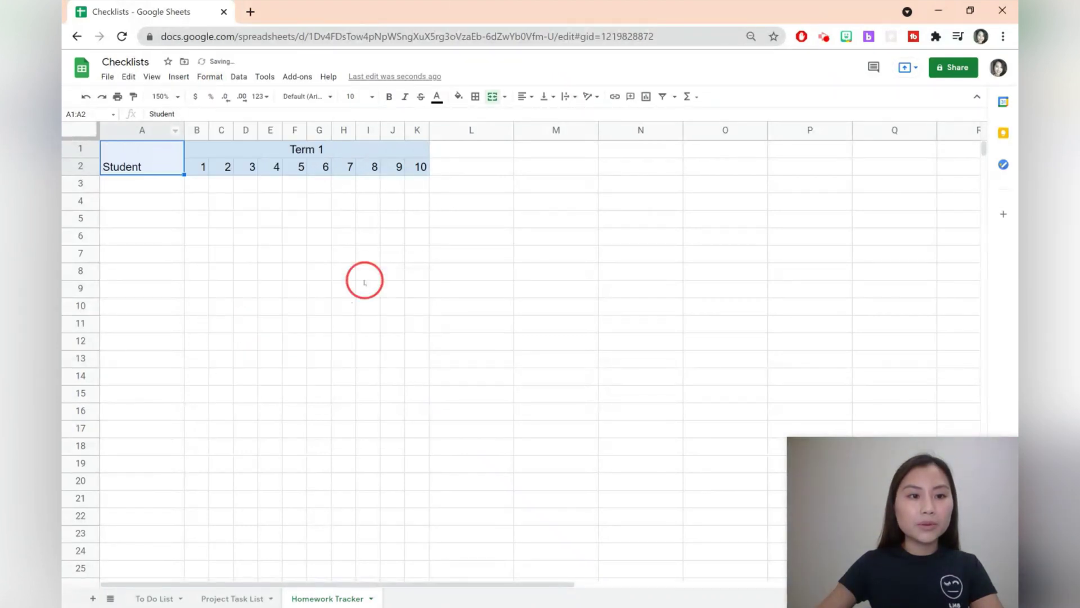
click(225, 240)
Step: Enter a student's first name in A3 under the Student header
click(155, 189)
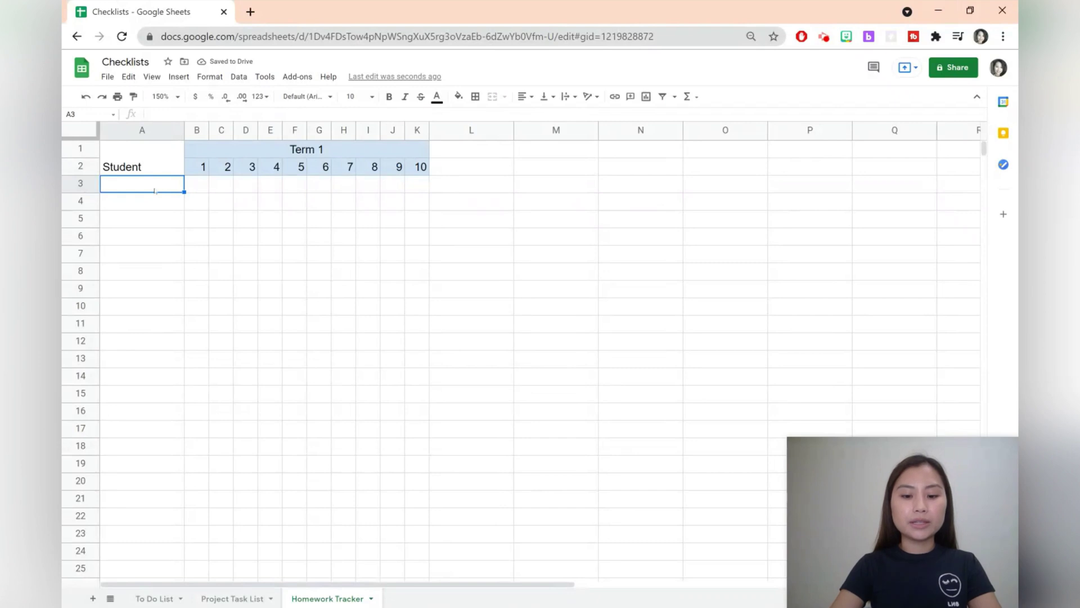
text(James)
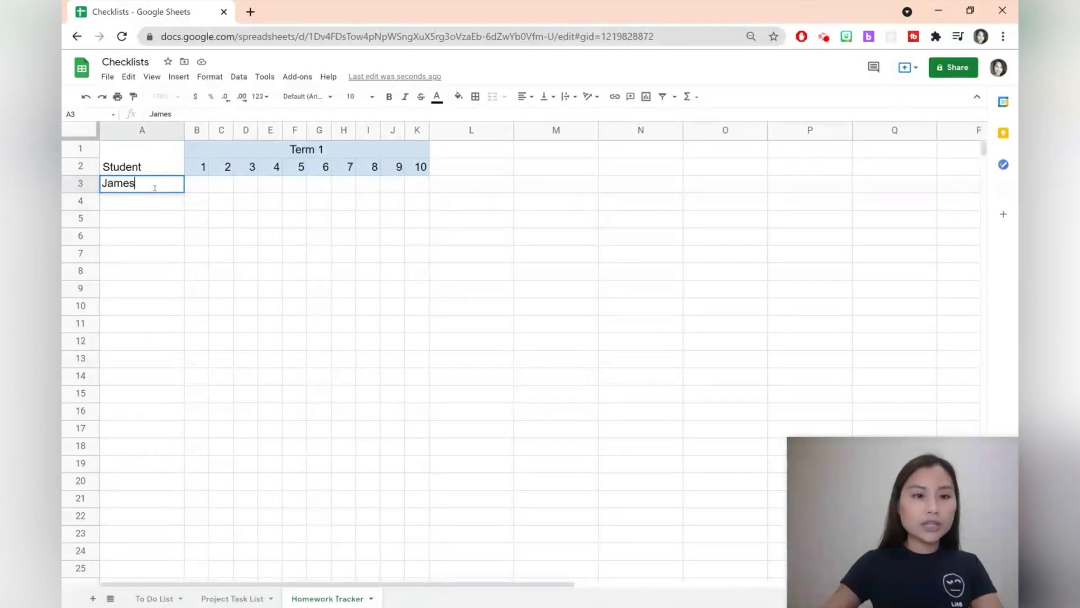
click(217, 206)
Step: Insert checkboxes in the range B3:K17
drag(195, 184, 417, 433)
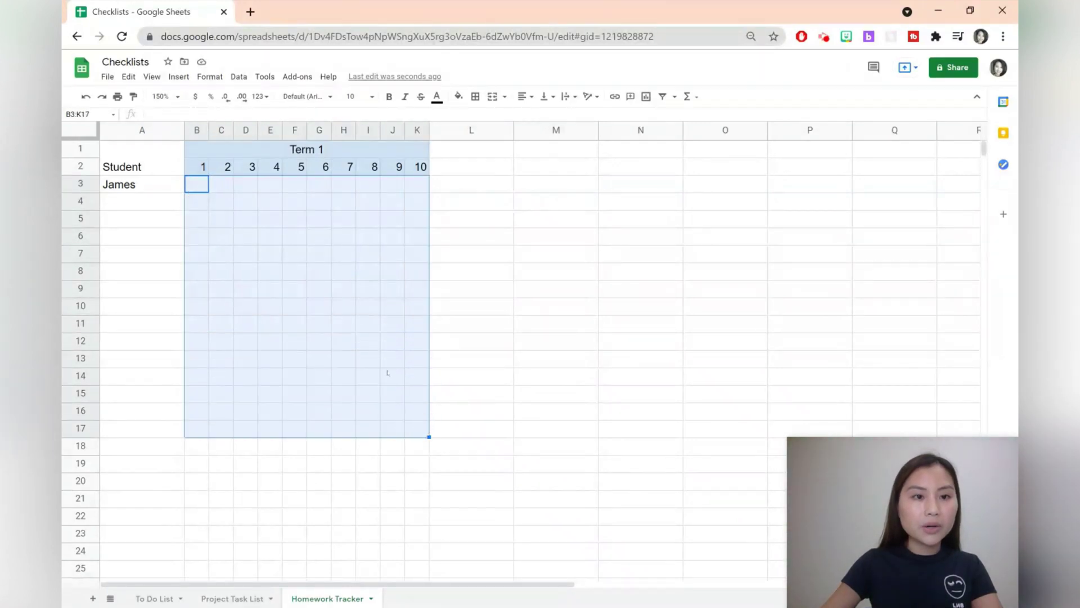
click(178, 77)
click(230, 349)
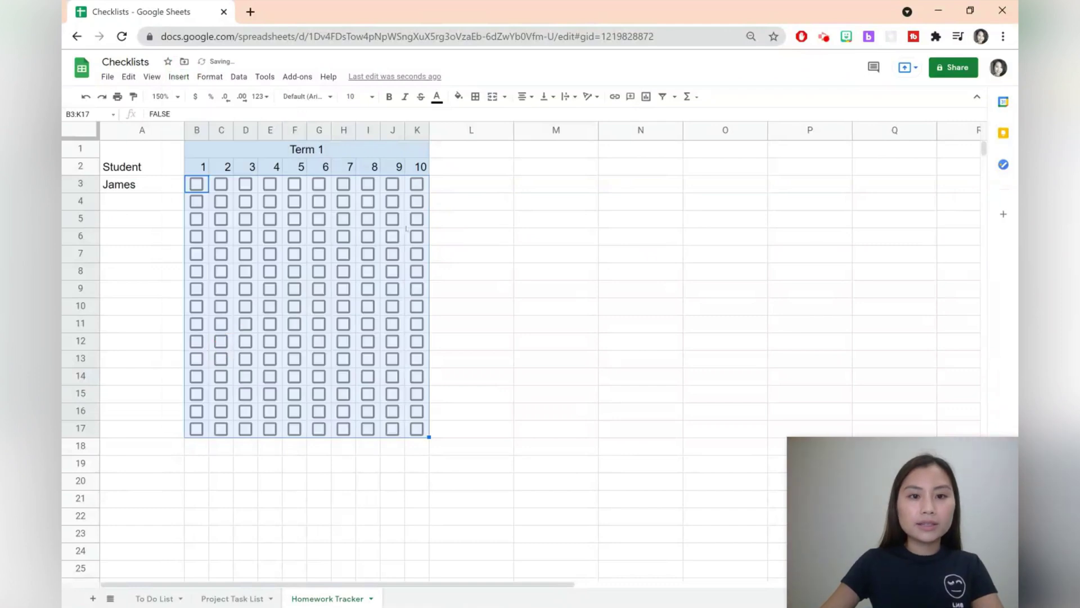
Step: Colour the Term 1 checkboxes in B3:K17 with text colour dark blue 1
click(458, 96)
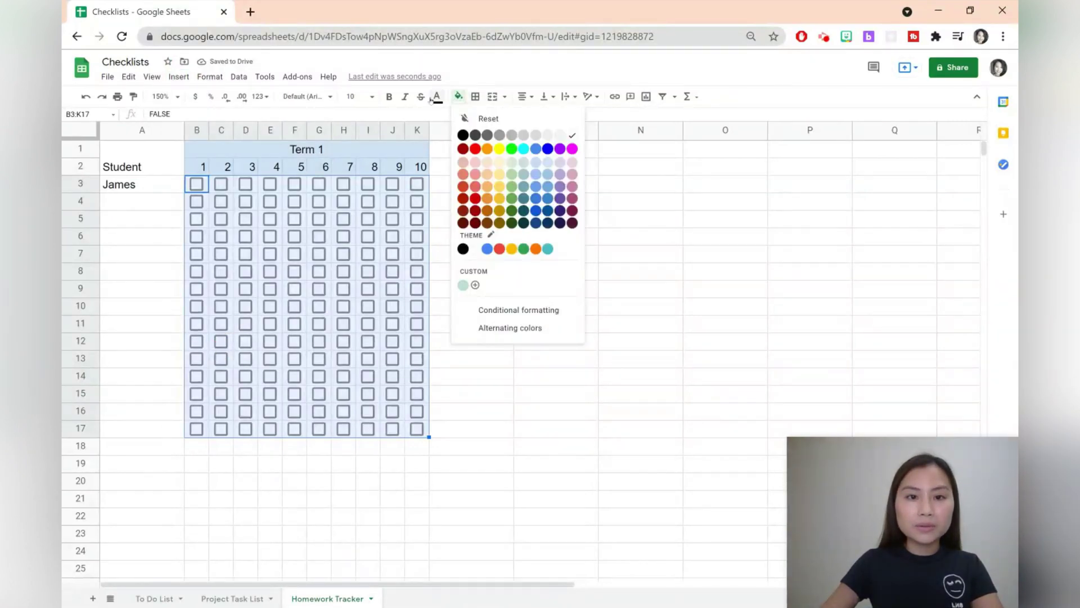
click(432, 99)
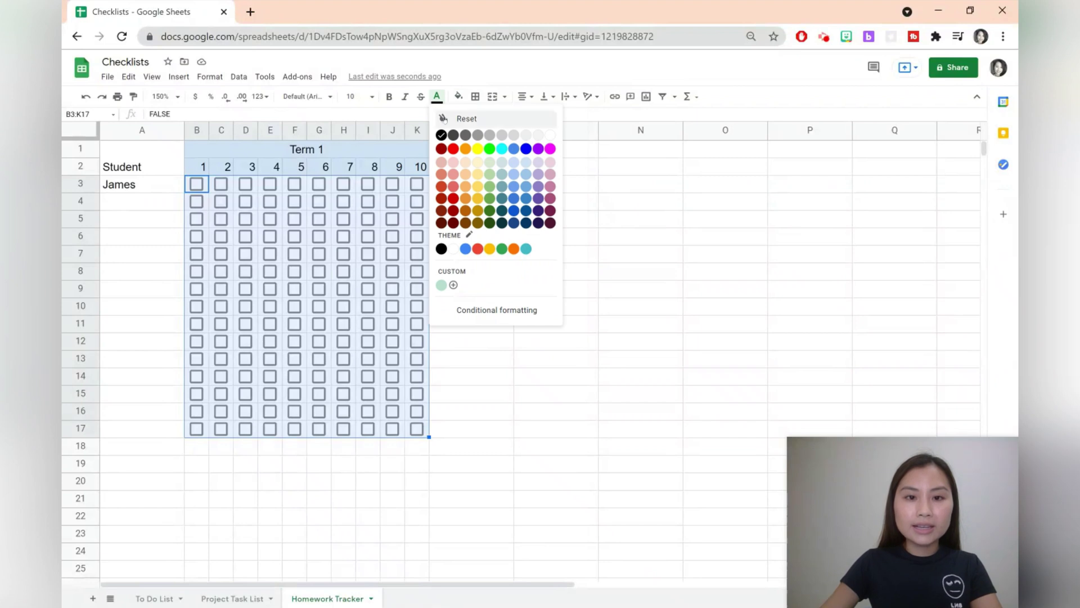
click(526, 198)
click(549, 202)
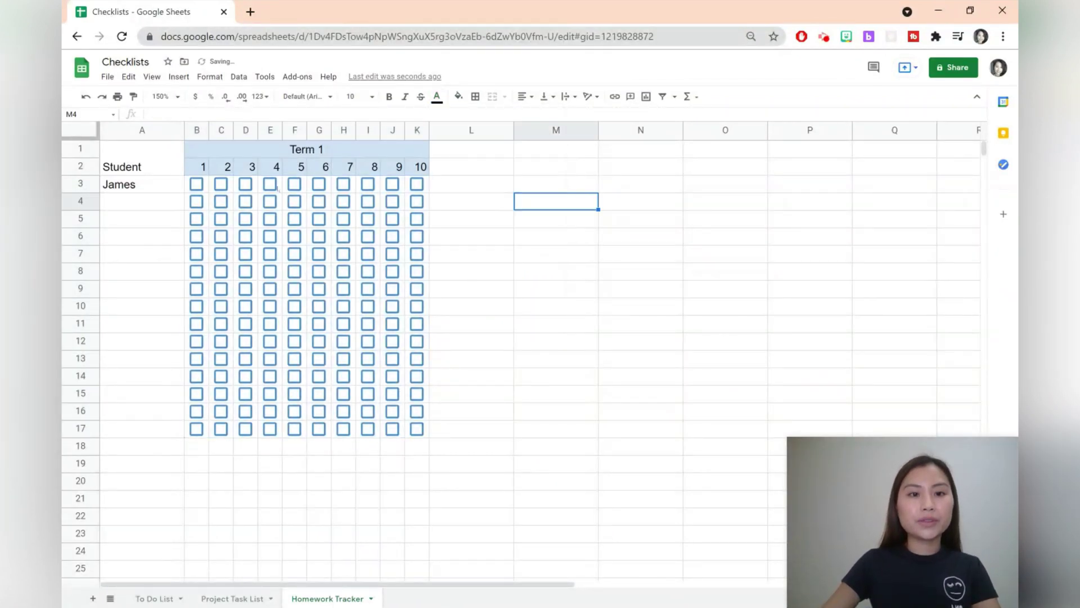
Step: Copy the Term 1 columns B to K and paste them starting at L1
drag(194, 131, 414, 132)
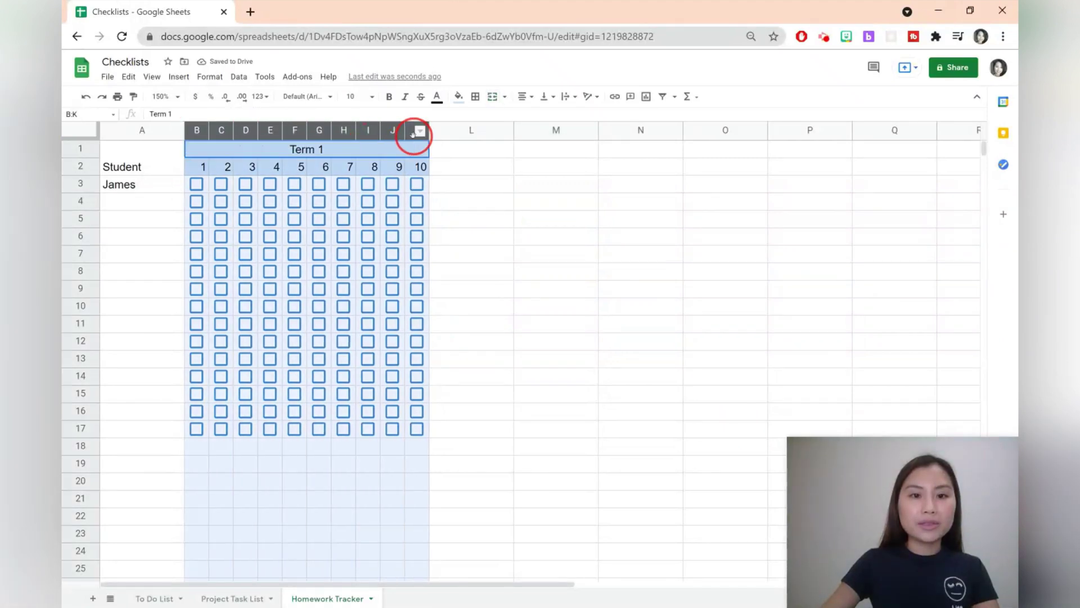
key(ctrl+c)
click(444, 153)
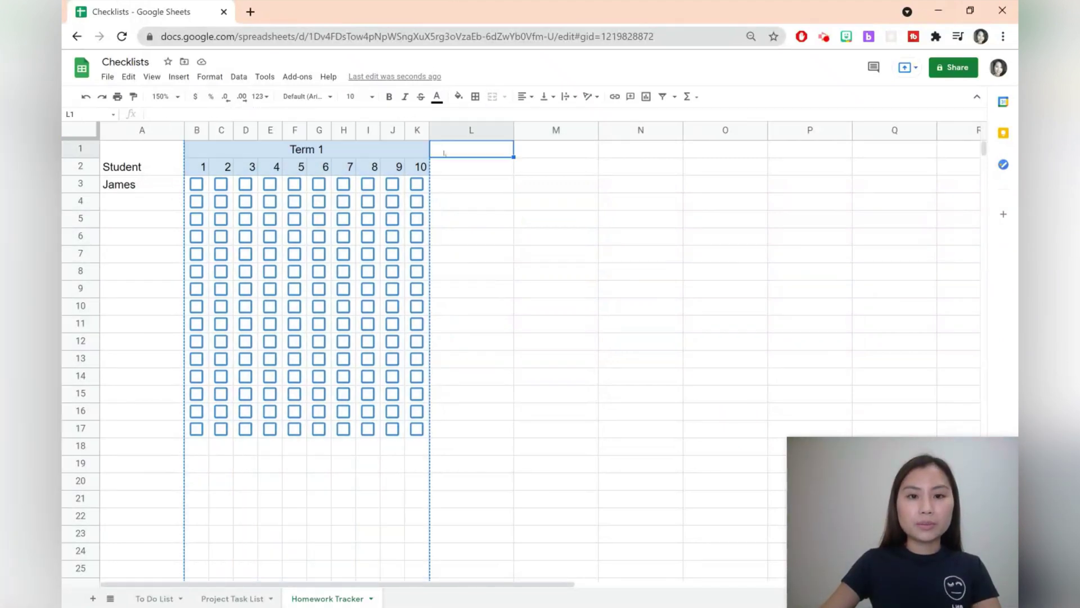
key(ctrl+v)
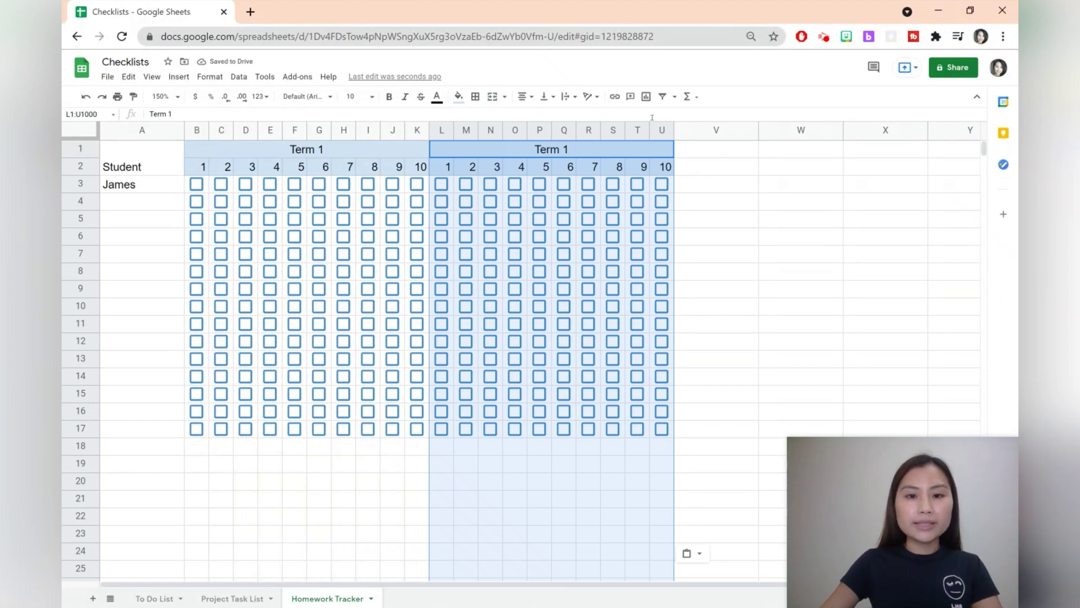
Step: Change the header of the copied block in L1 to Term 2
click(610, 147)
double_click(576, 147)
key(BackSpace)
text(2)
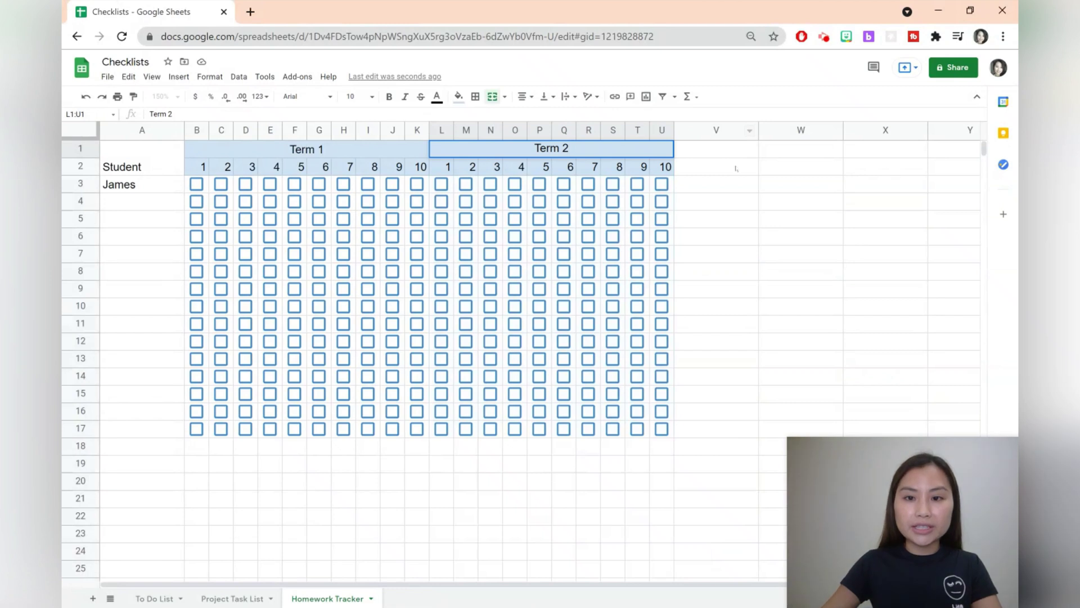
key(Tab)
key(Down)
Step: Fill the Term 2 header block L1:U2 with light green 3
drag(452, 148, 661, 167)
click(458, 96)
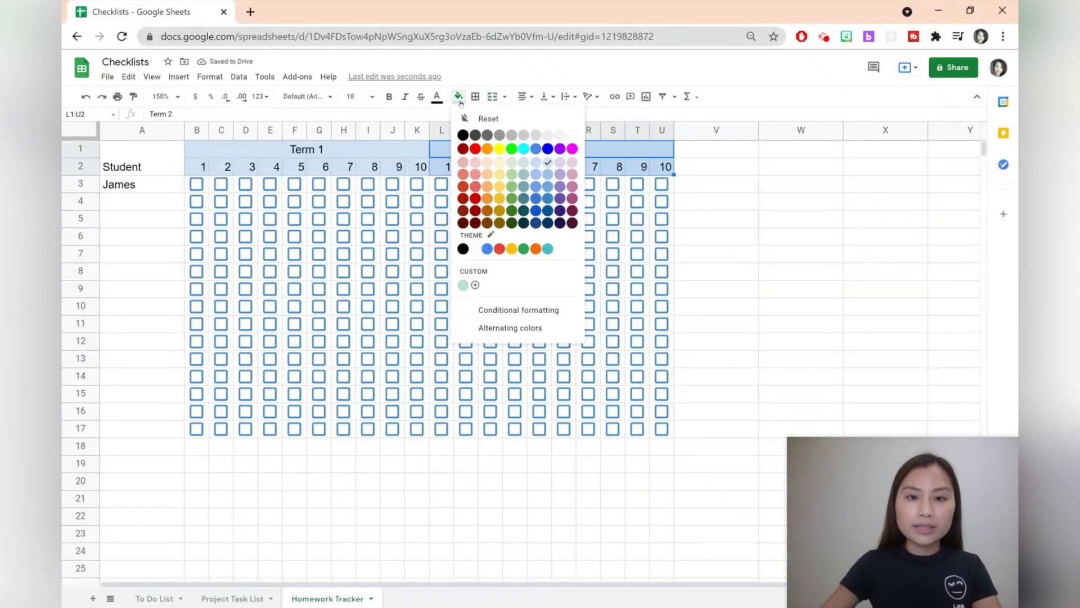
click(513, 163)
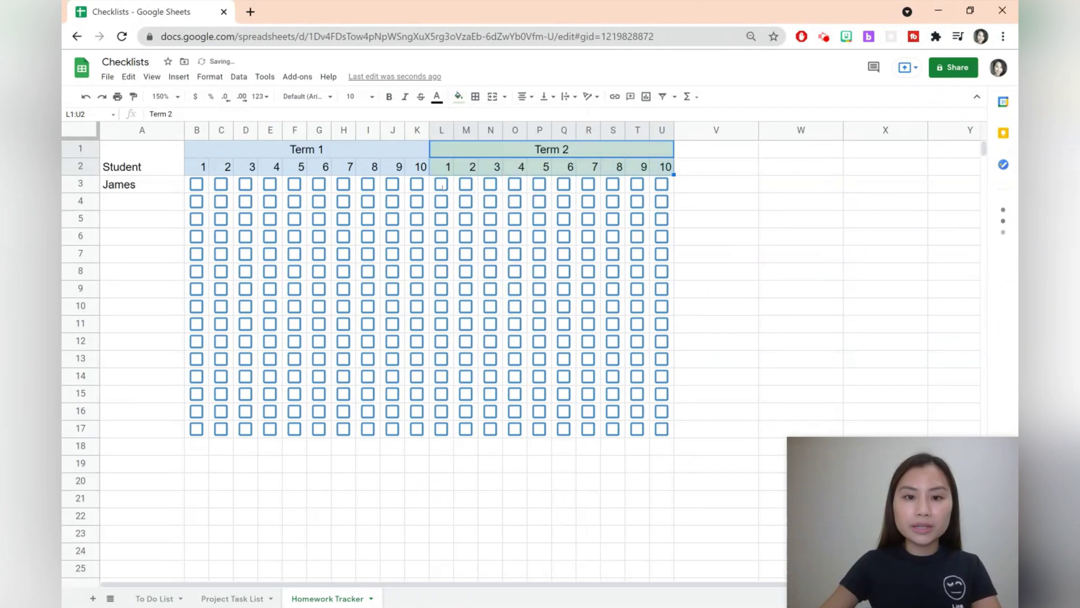
Step: Colour the Term 2 checkboxes in L3:U17 with text colour dark cyan 1 and leave the checkbox in L3 unticked
drag(441, 183, 658, 427)
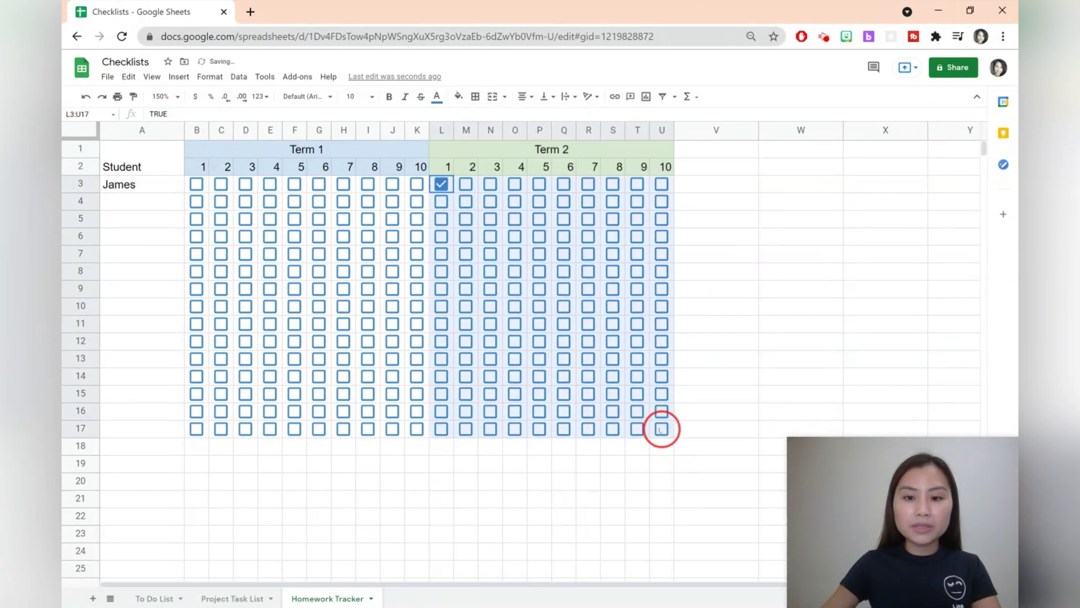
click(436, 96)
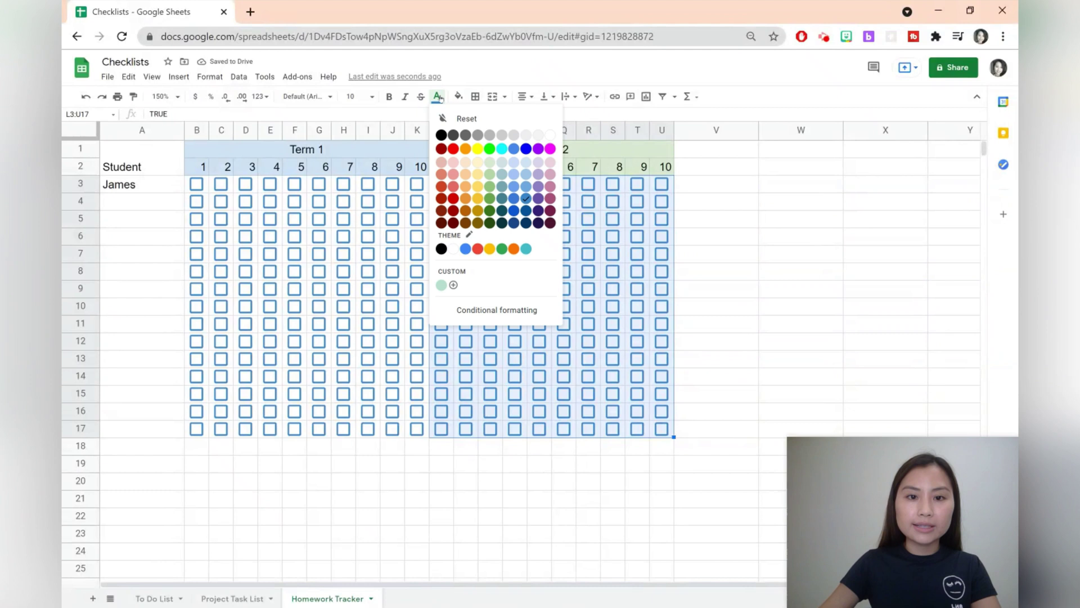
click(502, 198)
click(701, 209)
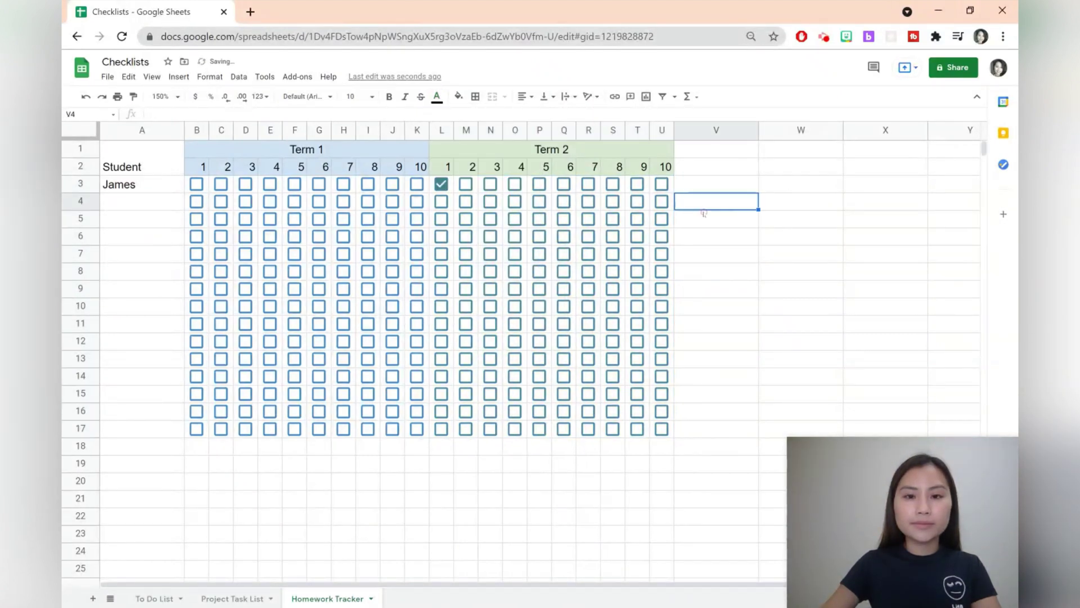
click(441, 185)
Step: Set the font of the whole tracker table A1:U17 to Bad Script at size 14
click(148, 201)
drag(130, 156, 621, 436)
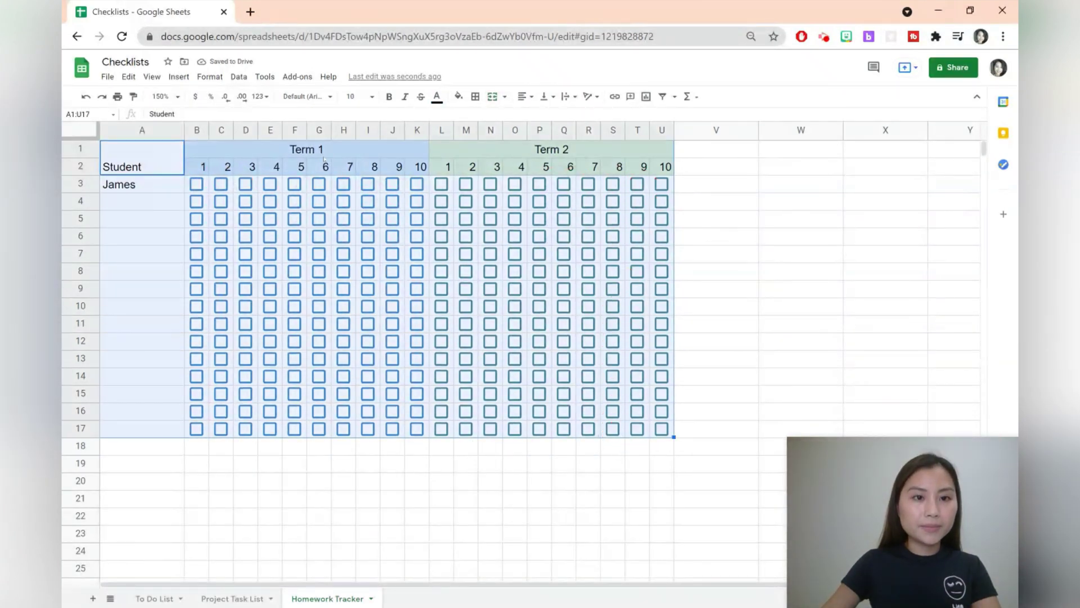
click(315, 96)
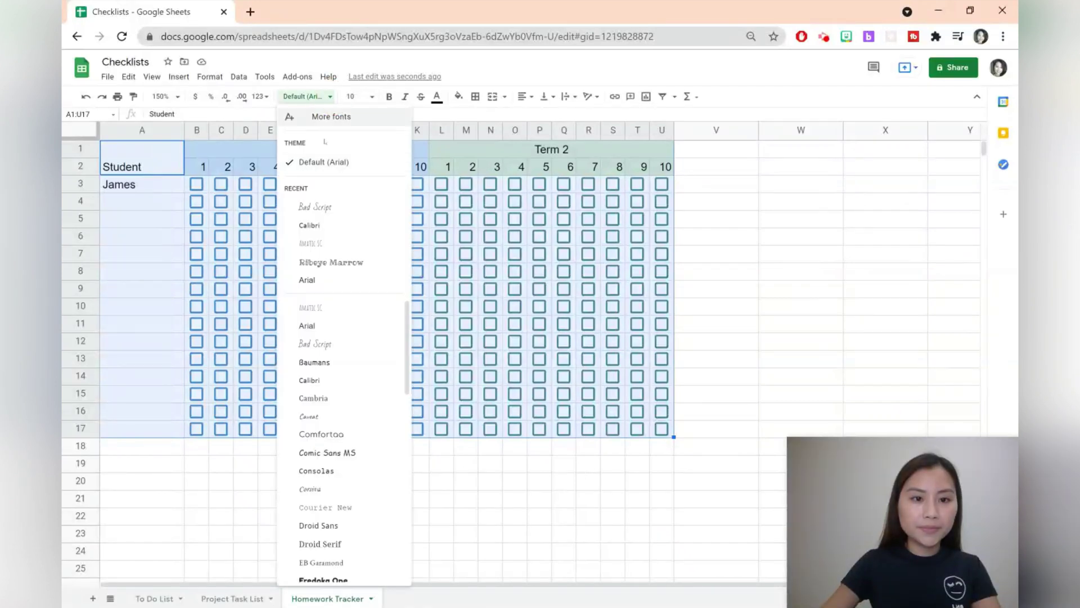
click(310, 202)
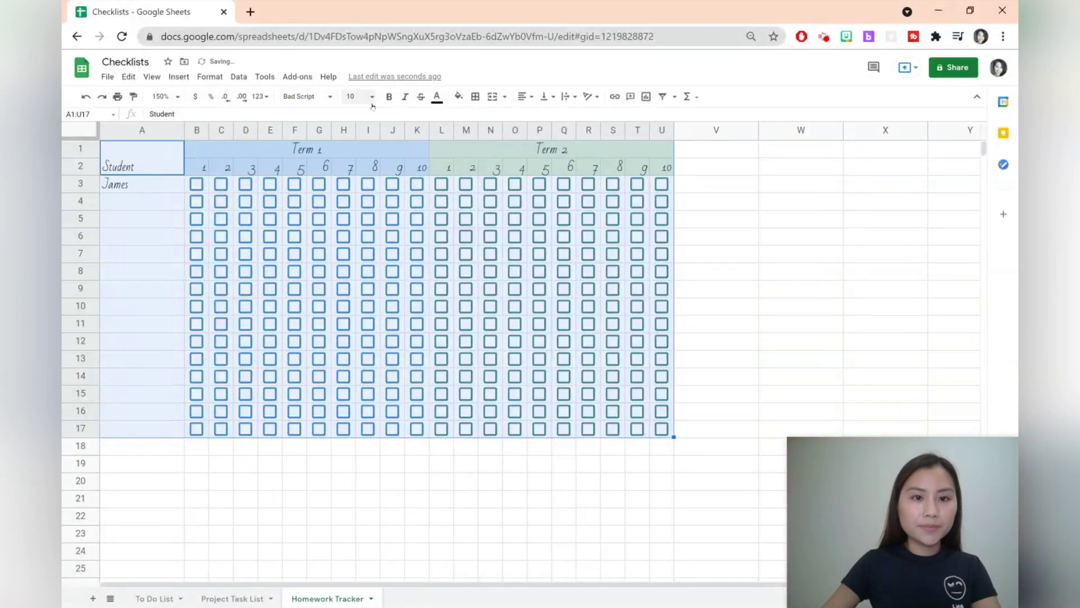
click(355, 96)
click(357, 241)
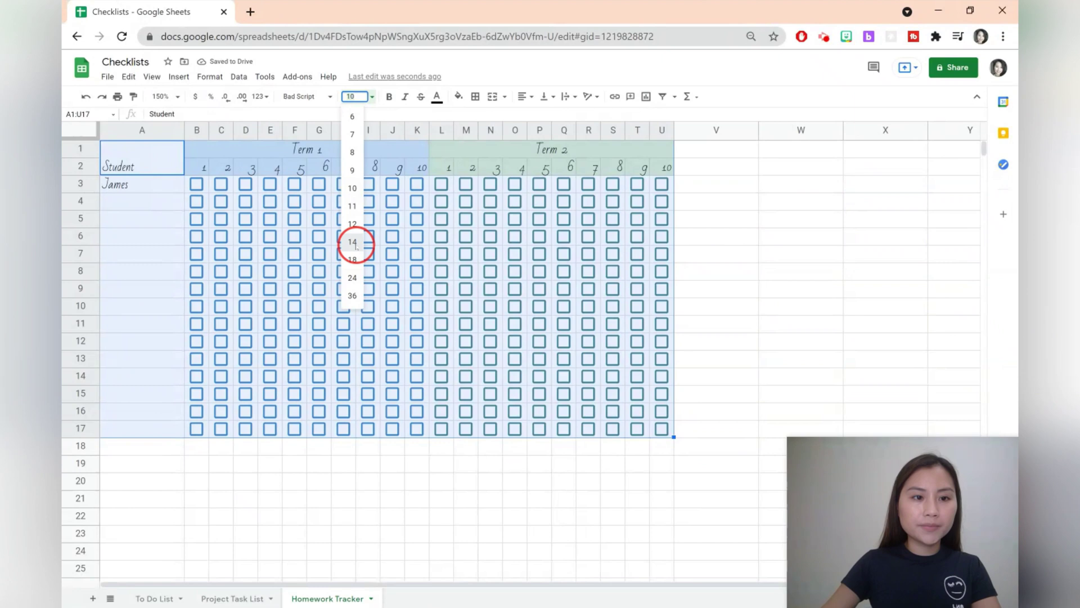
click(774, 225)
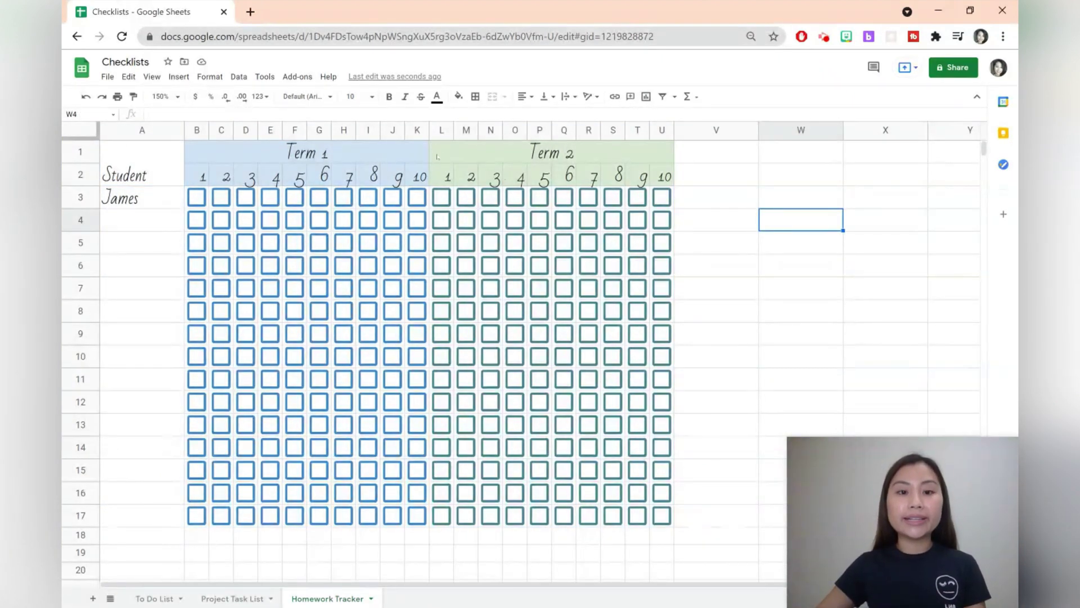
Step: Insert three columns after column K at the end of the Term 1 block
drag(419, 130, 375, 127)
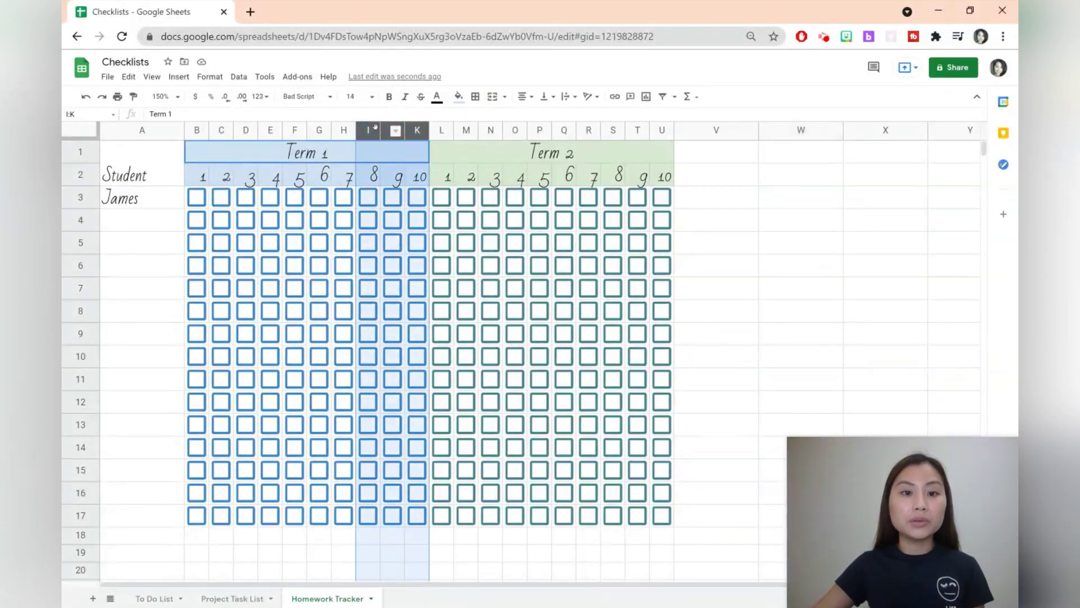
right_click(412, 130)
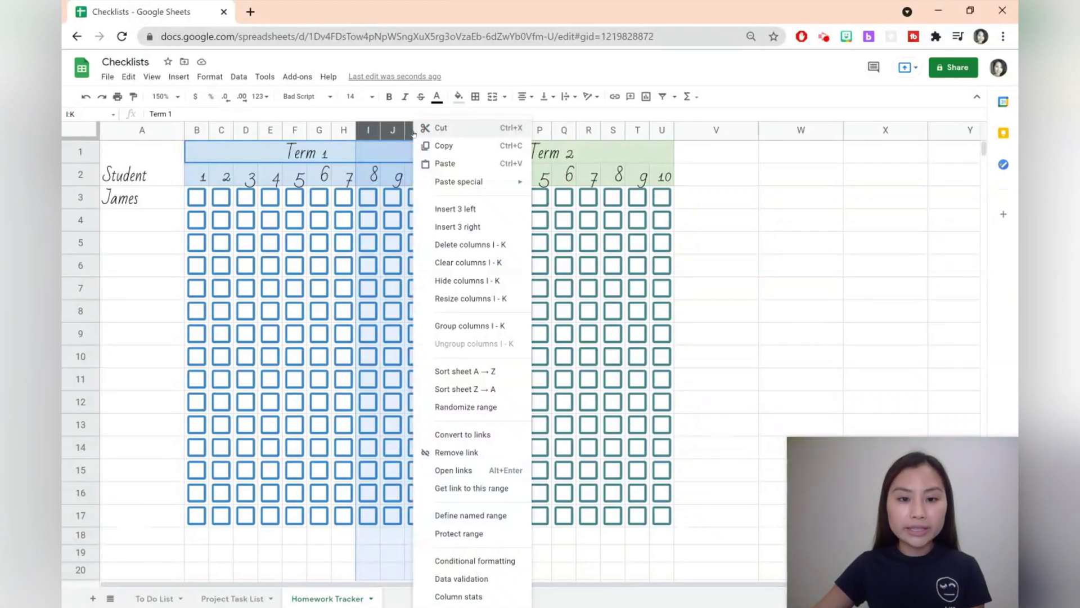
click(453, 225)
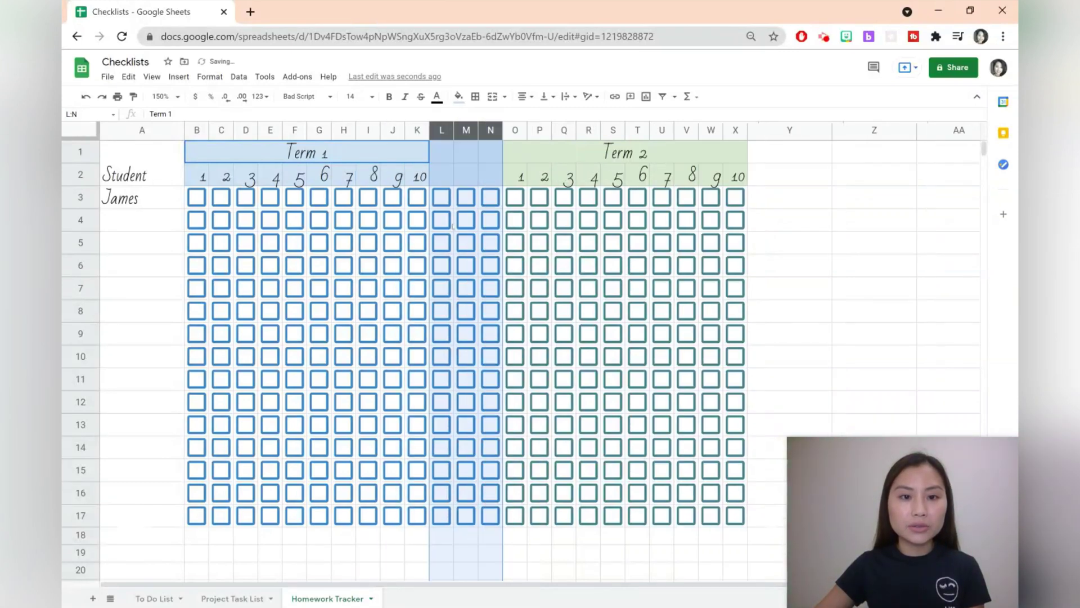
Step: Extend the Term 1 number series in row 2 across L2:N2 with 11, 12 and 13
click(447, 183)
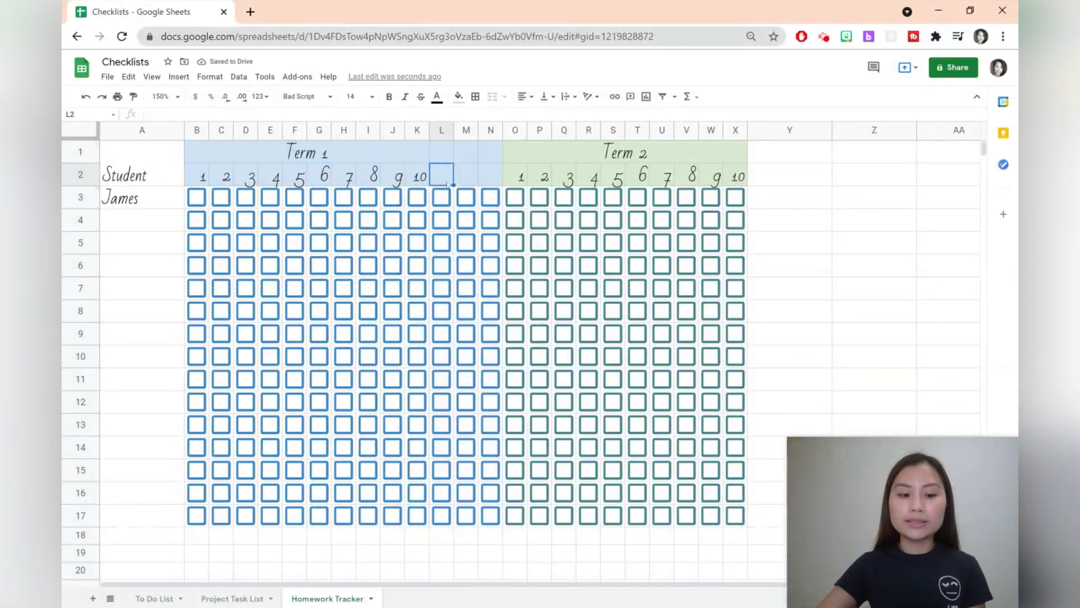
drag(420, 179, 368, 177)
drag(444, 184, 497, 183)
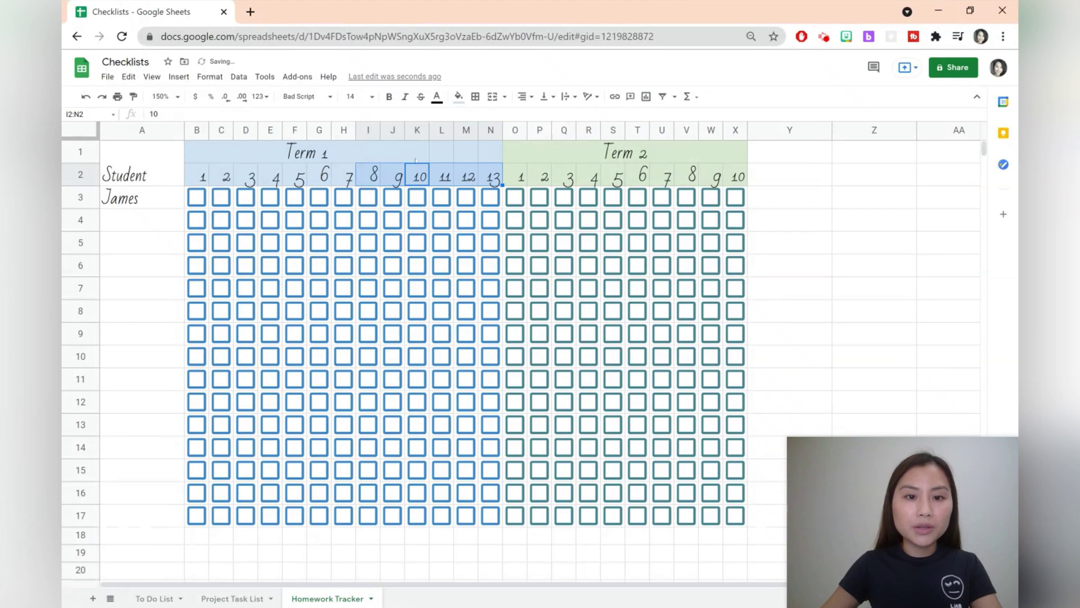
Step: Merge the Term 1 header with the new header cells so that it spans B1:N1
click(401, 156)
drag(418, 150, 488, 156)
click(210, 76)
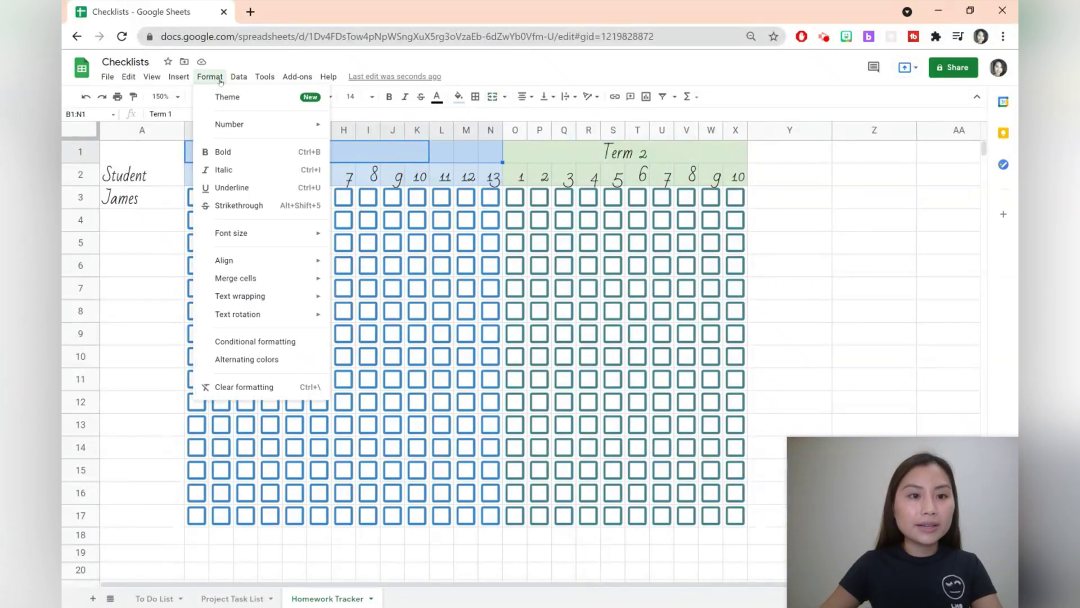
mouse_move(304, 279)
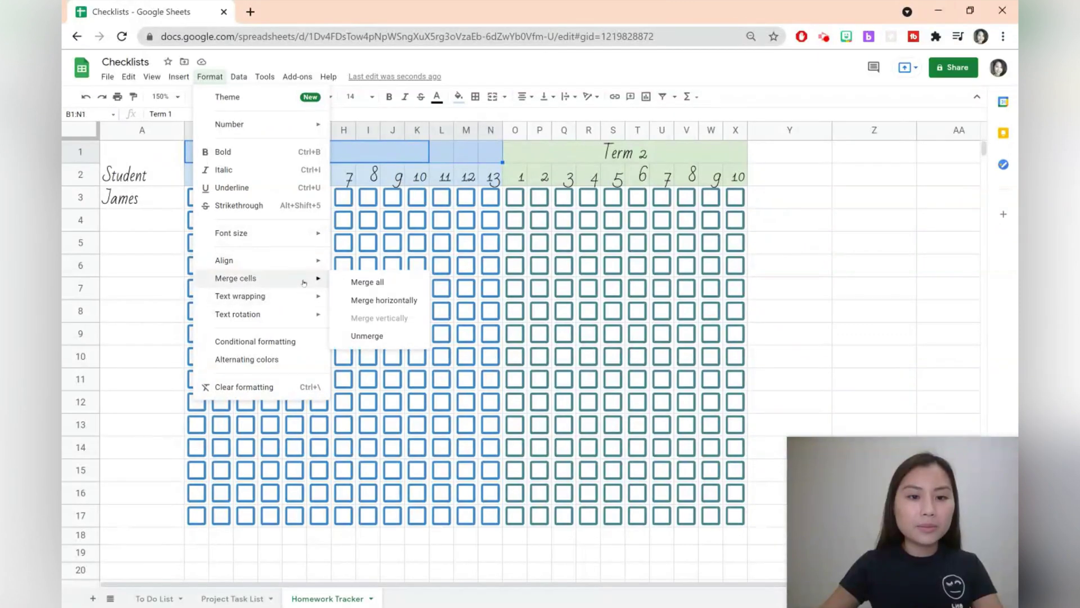
click(378, 281)
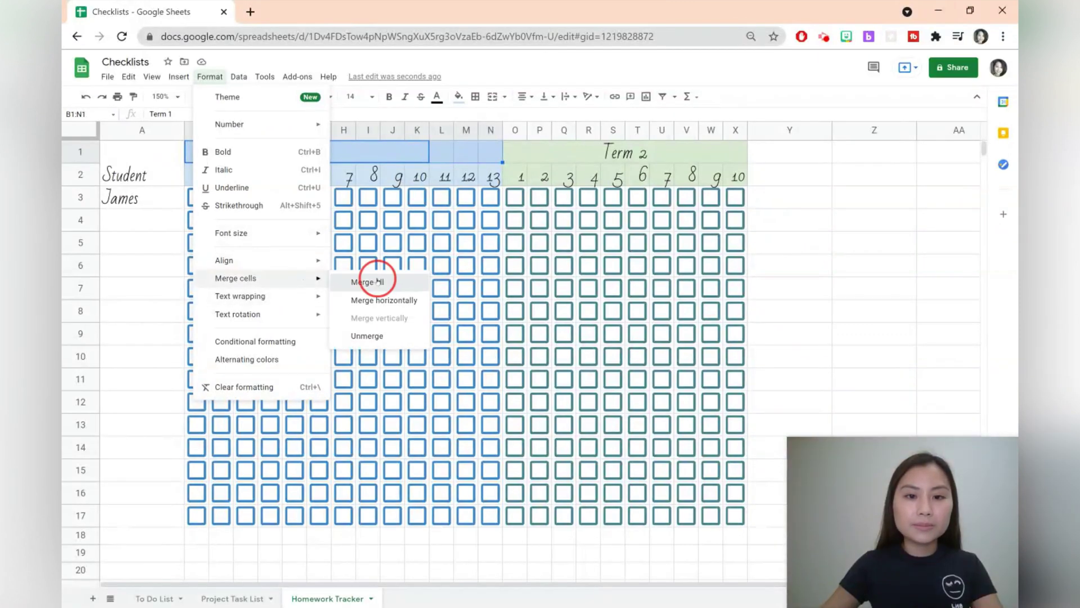
click(870, 228)
Step: Fill the Student header cell A1:A2 with black and set its text colour to white
click(141, 166)
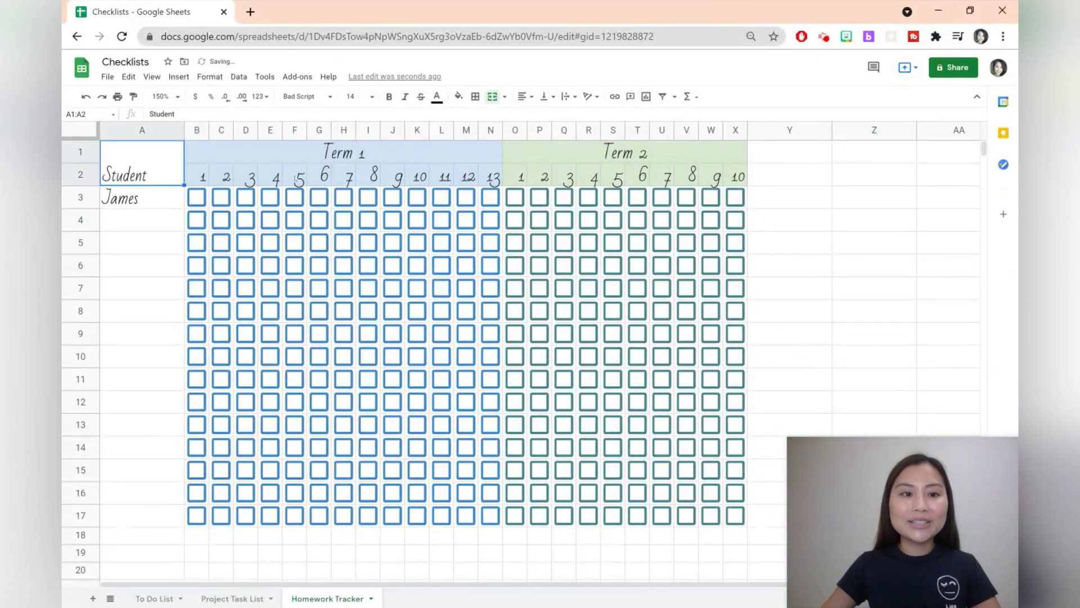
click(459, 96)
click(463, 134)
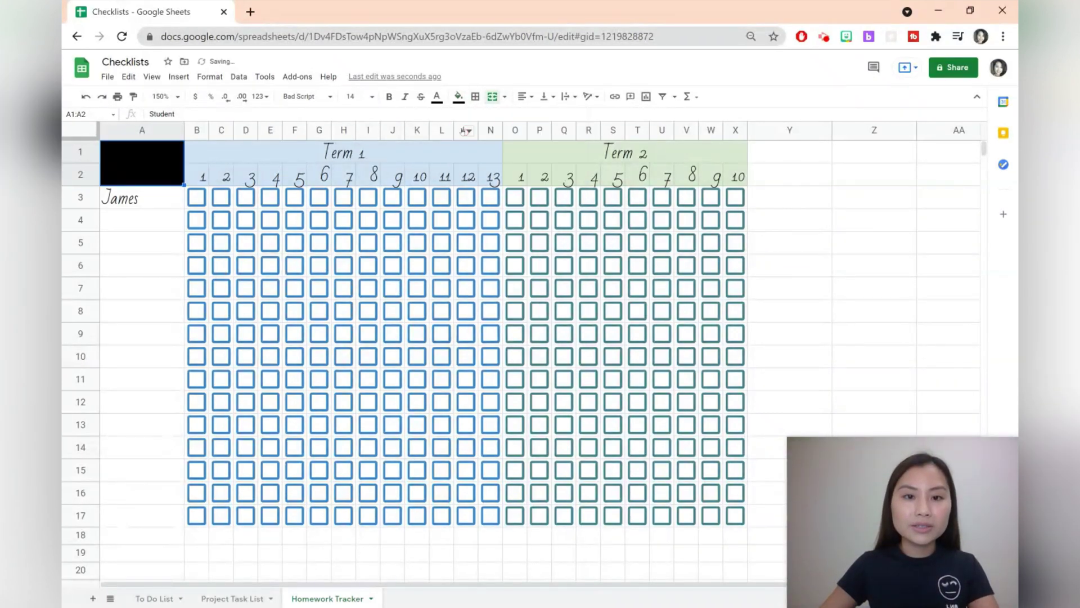
click(436, 96)
click(550, 134)
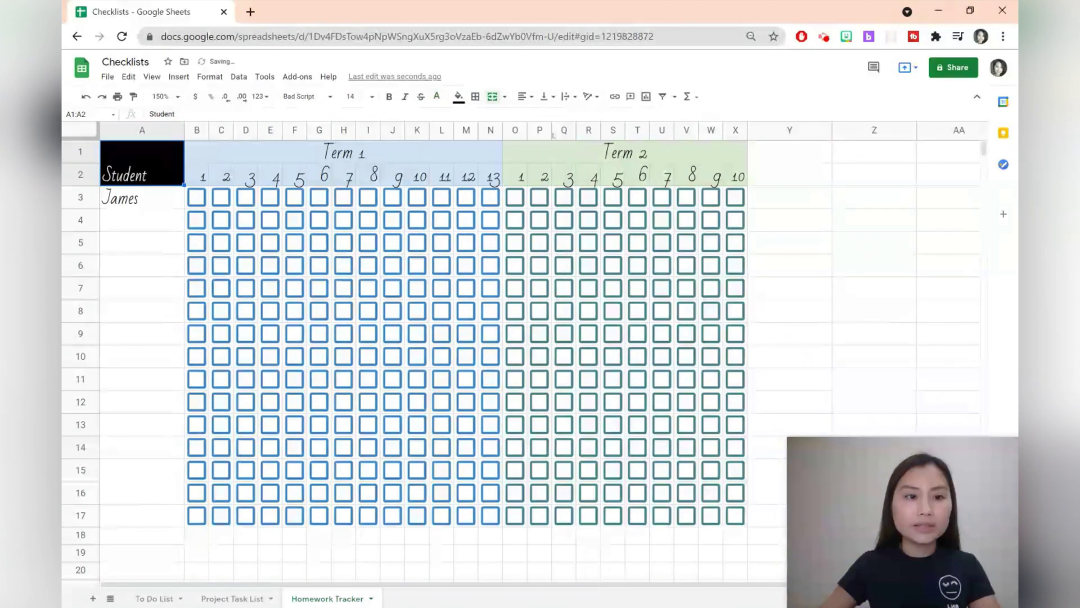
Step: Freeze column A with the student names
click(144, 232)
drag(146, 161, 155, 488)
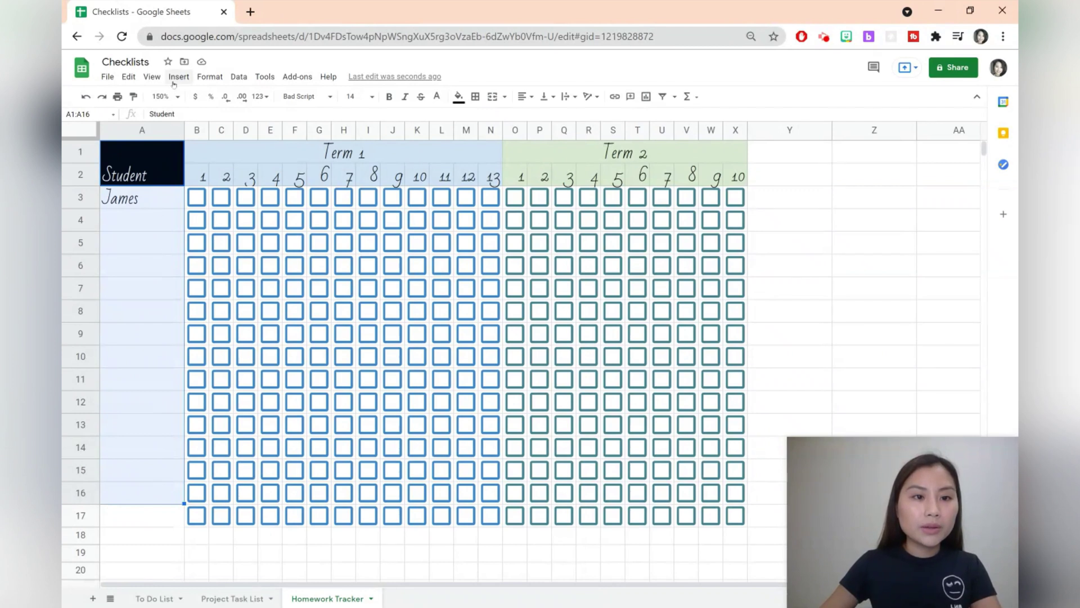
click(152, 77)
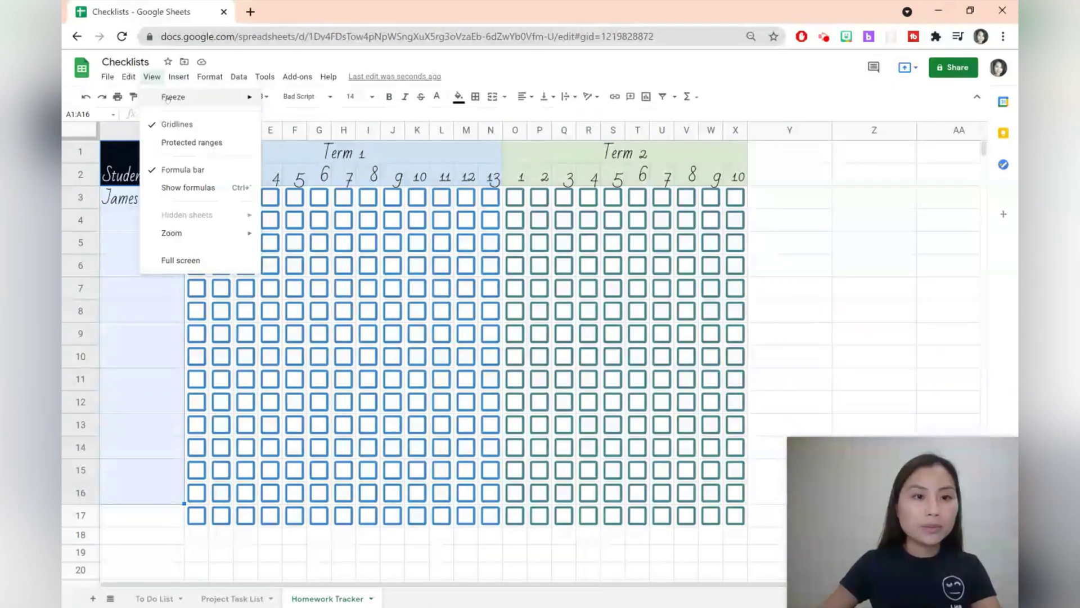
mouse_move(216, 99)
click(322, 201)
Step: Move across row 8 from B8 through the Term 1 and Term 2 columns to check the frozen student column
click(200, 311)
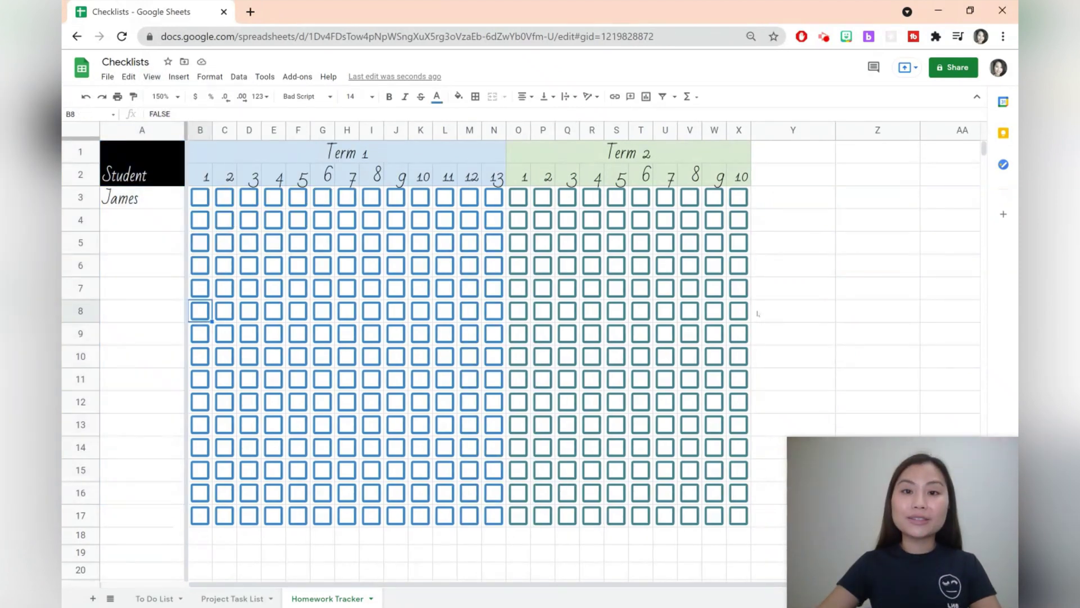
key(Right)
key(Right)
key(Right)
key(Right)
key(Right)
key(Right)
key(Right)
key(Right)
key(Right)
key(Right)
key(Right)
key(Right)
key(Right)
key(Right)
key(Right)
key(Right)
key(Right)
key(Right)
key(Right)
key(Right)
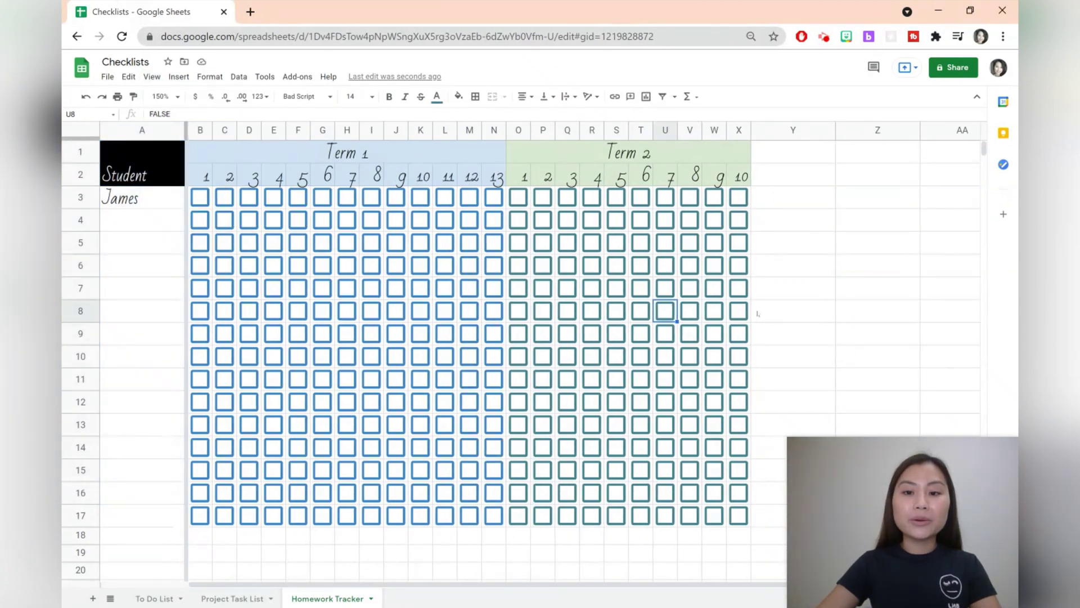
key(Right)
key(Right)
key(Right)
key(Right)
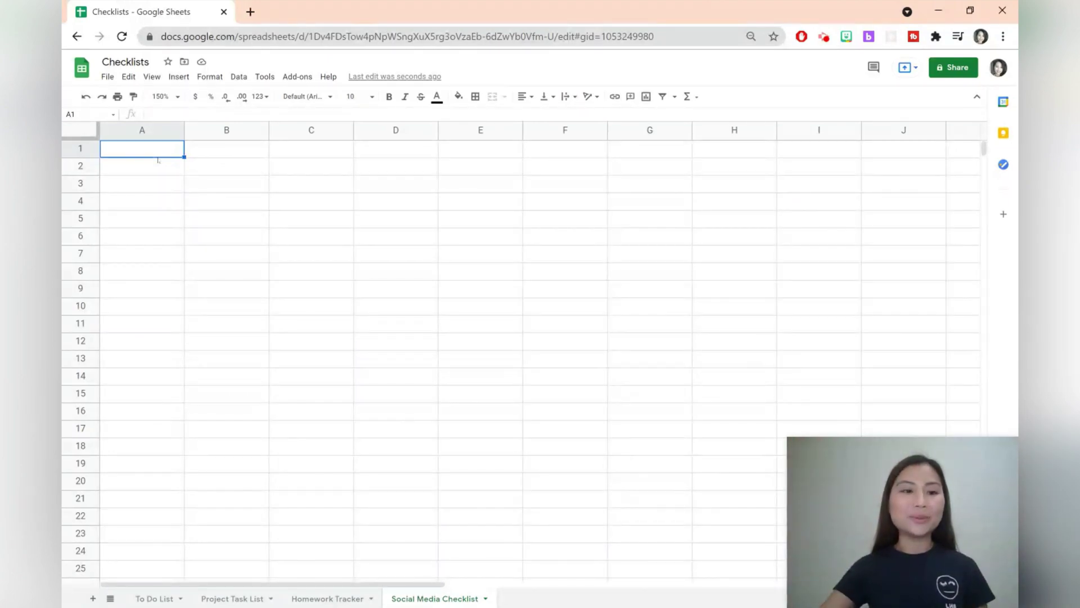
Step: Enter the headers Activity, Instagram, Twitter, Blog, Facebook and Tiktok in A1:F1 of the Social Media Checklist sheet
text(Activity)
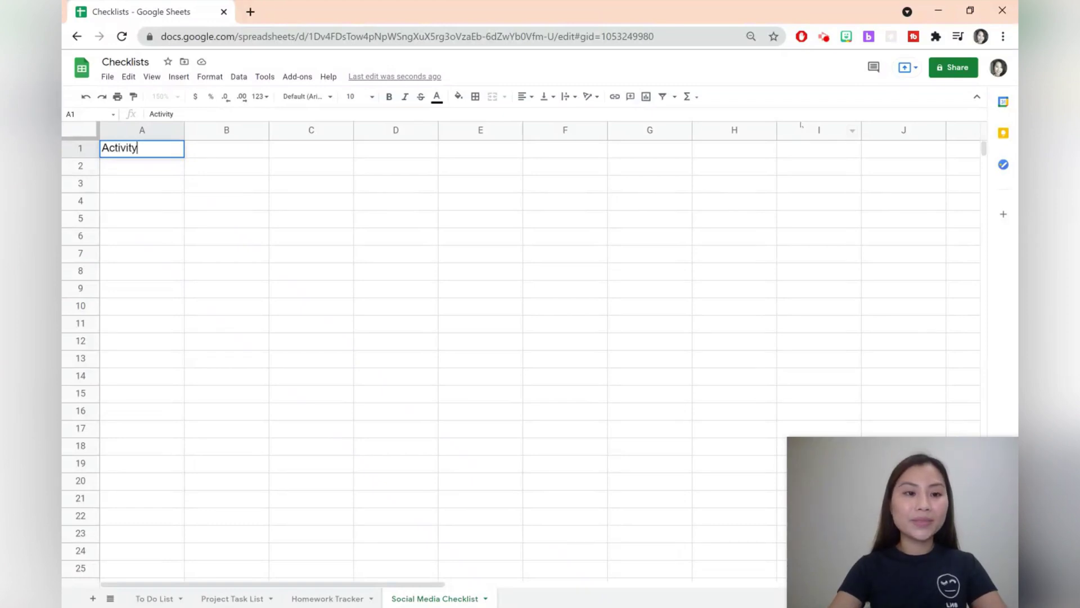
key(Tab)
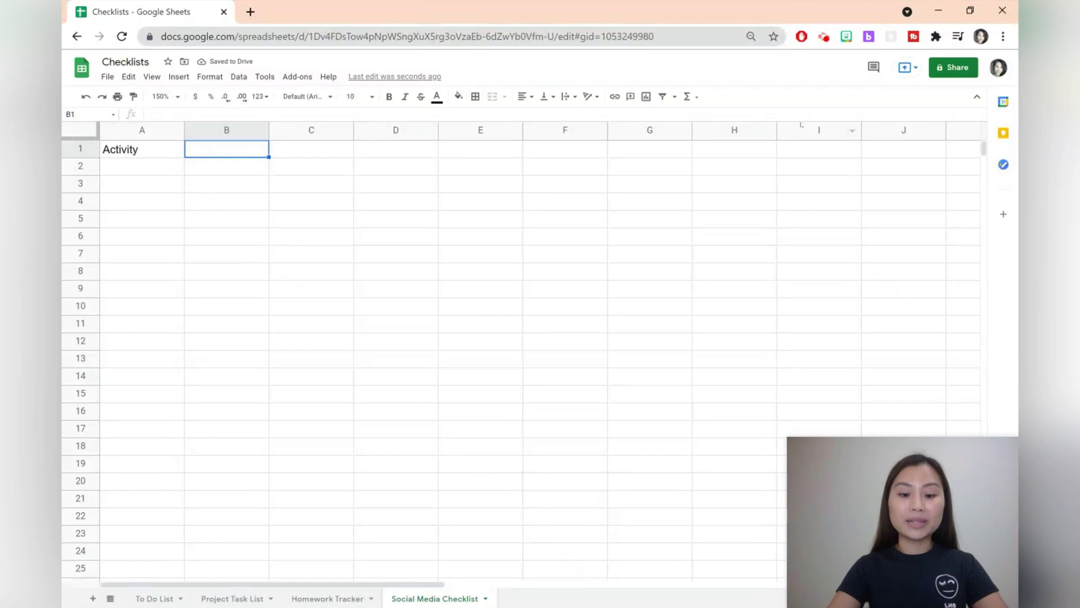
text(Instagram)
key(Tab)
text(Twitter)
key(Tab)
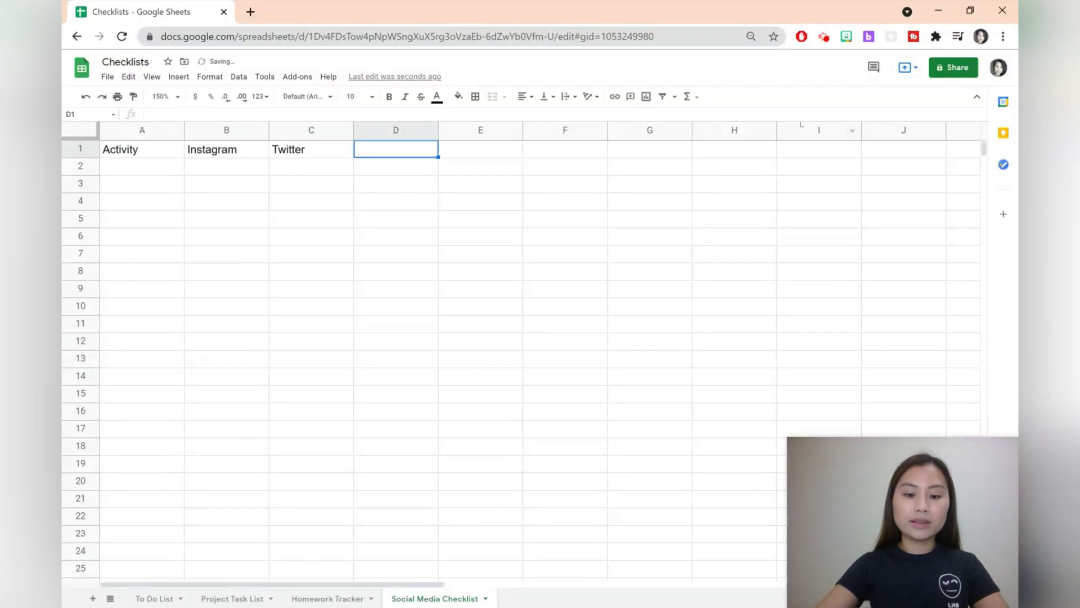
text(Blog)
key(Tab)
text(Facebook)
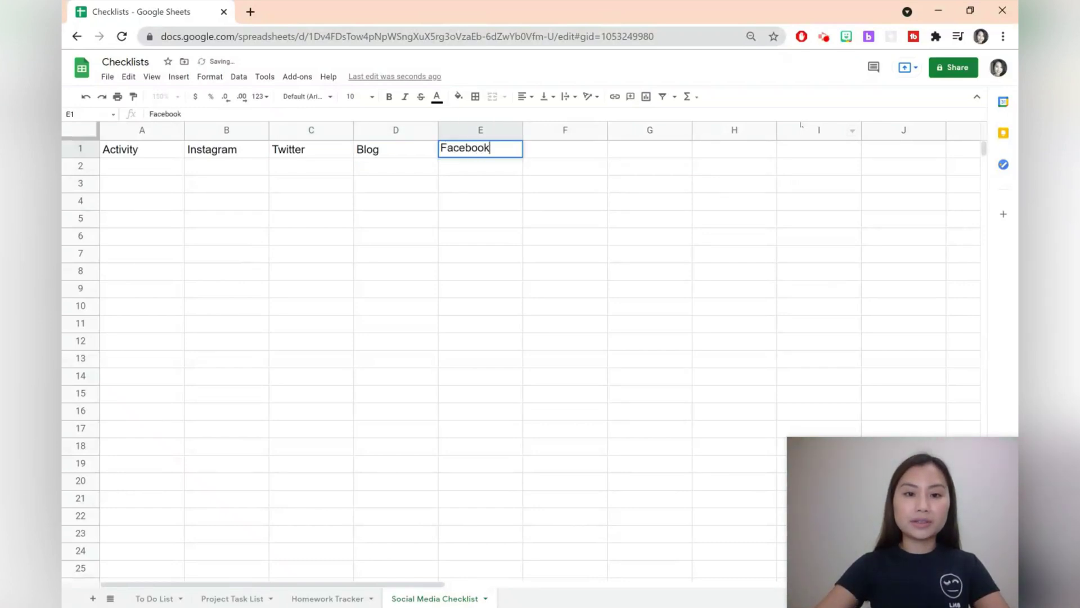
key(Tab)
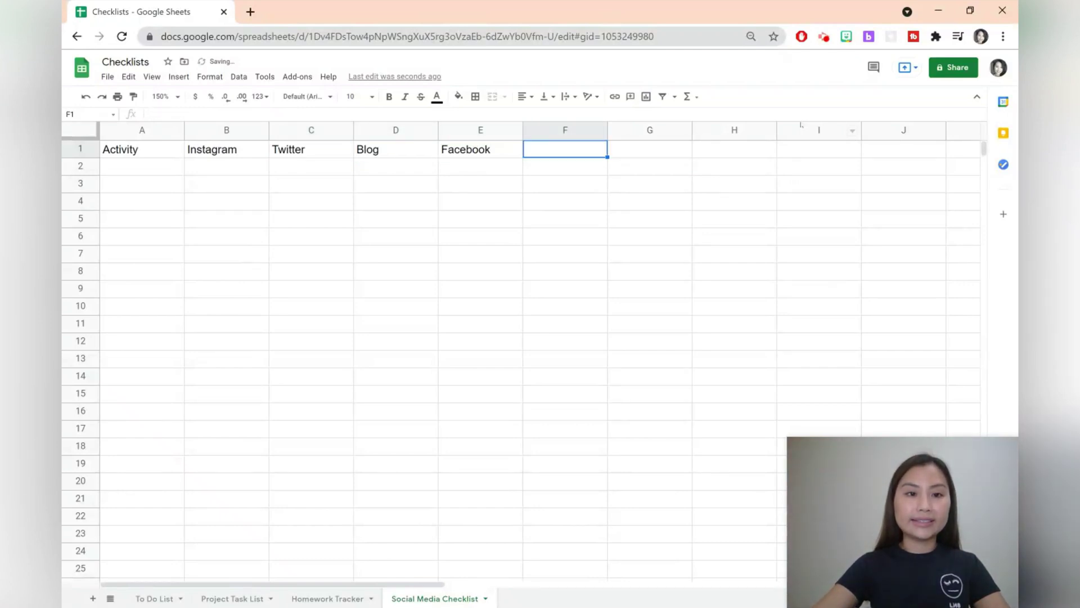
text(Tiktok)
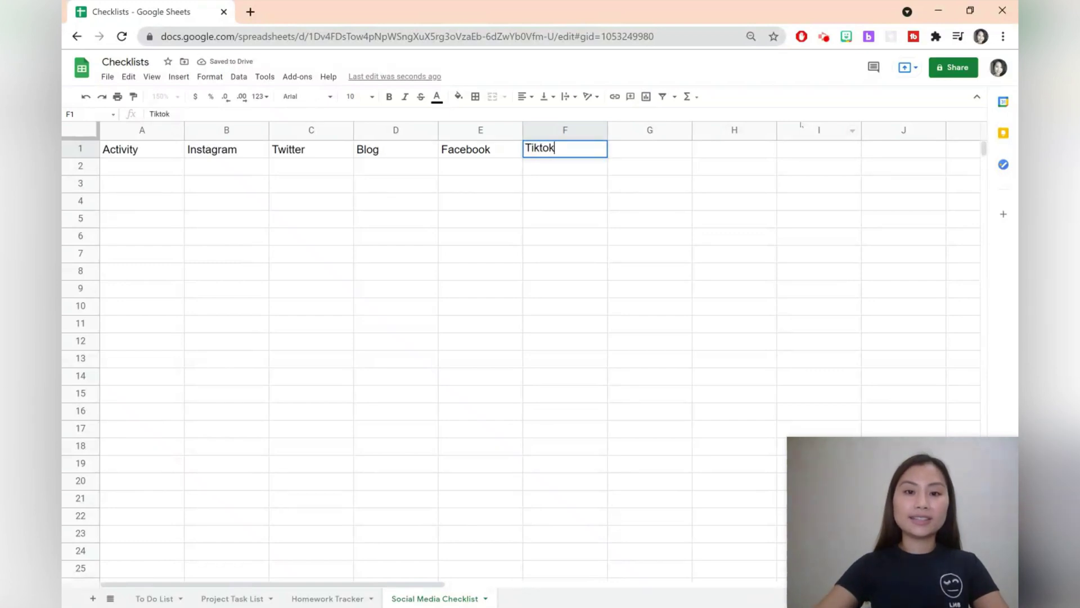
key(Return)
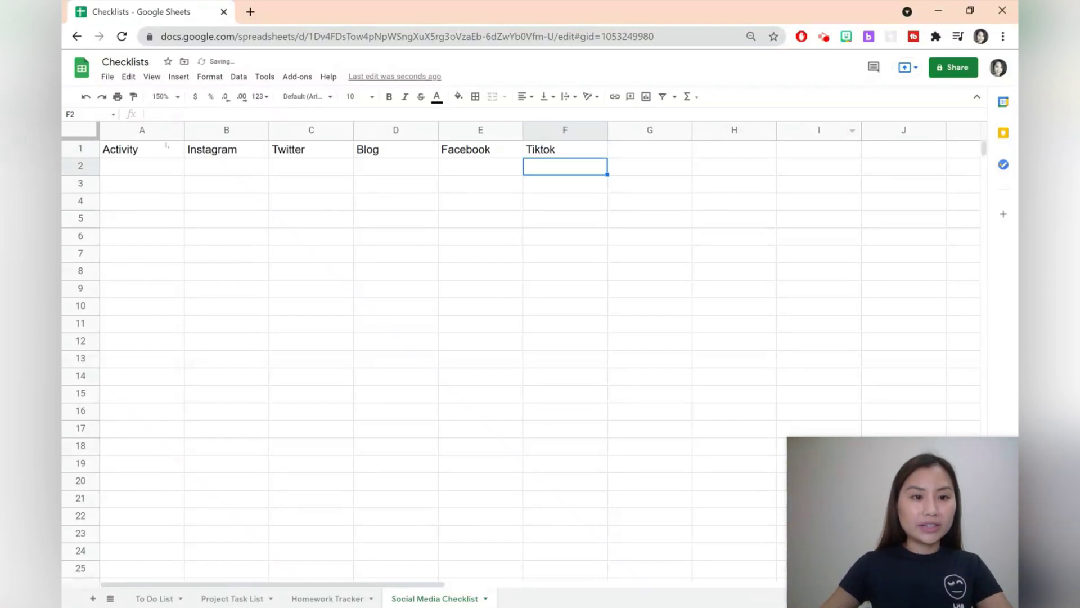
Step: Apply all borders to the range A1:F12
drag(130, 149, 585, 346)
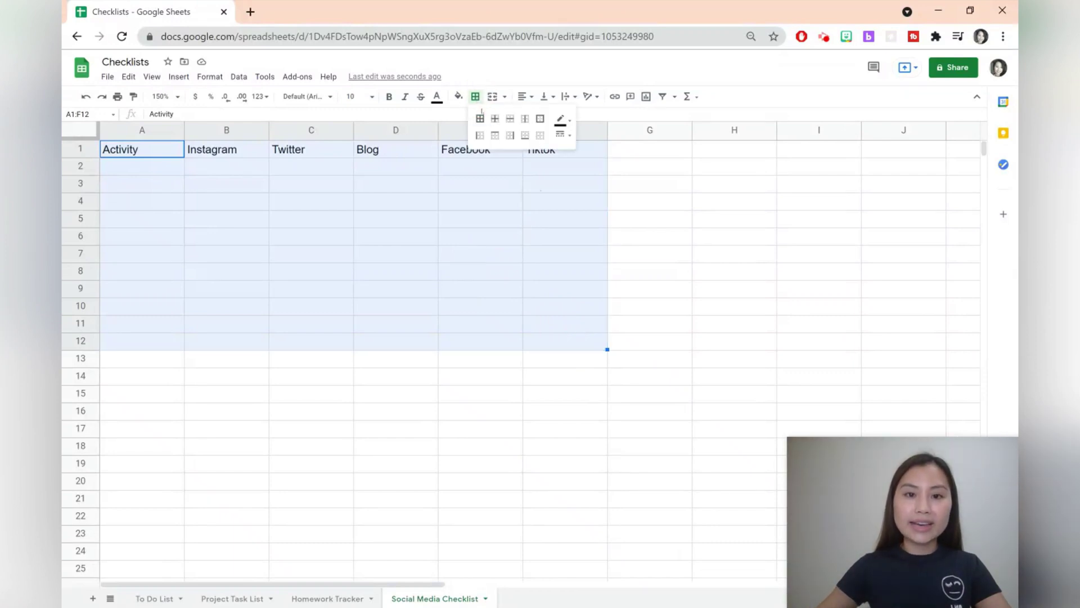
click(481, 118)
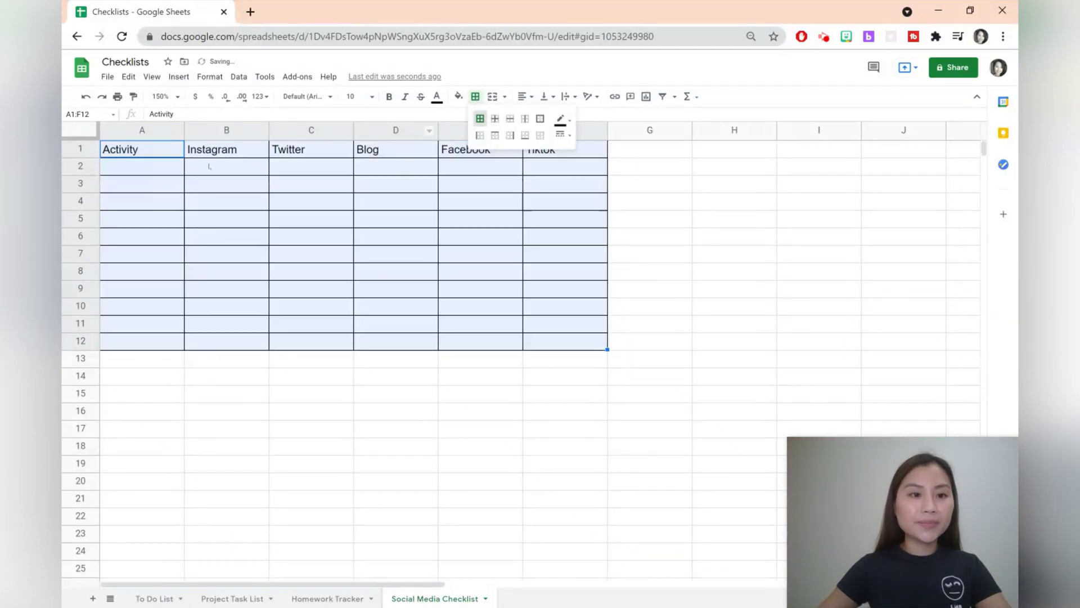
click(211, 166)
Step: Set the header row A1:F1 to font size 14 and the Bad Script font
drag(164, 150, 563, 152)
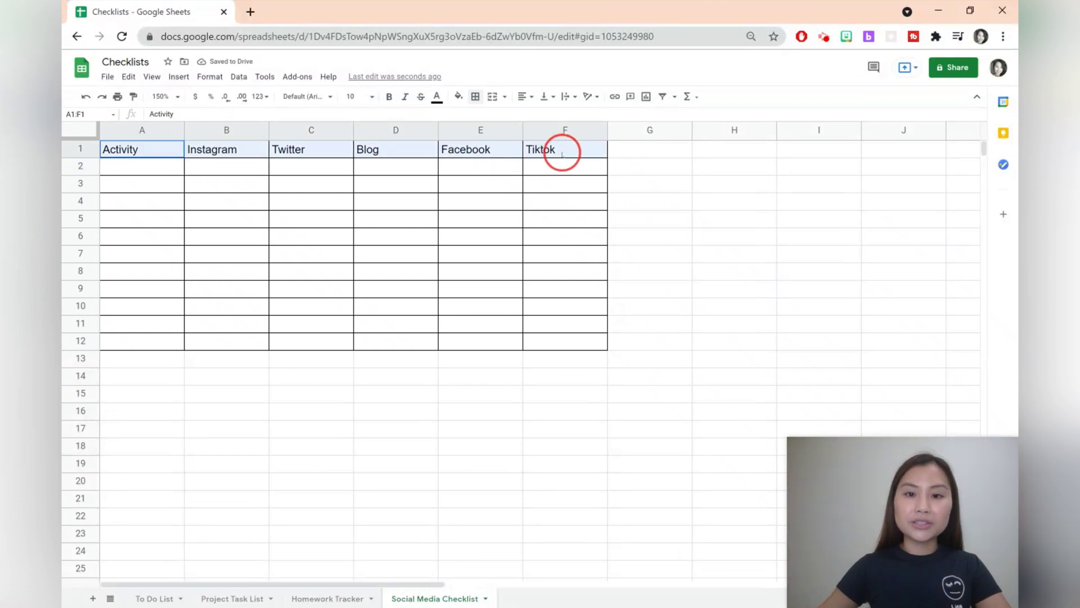
click(365, 96)
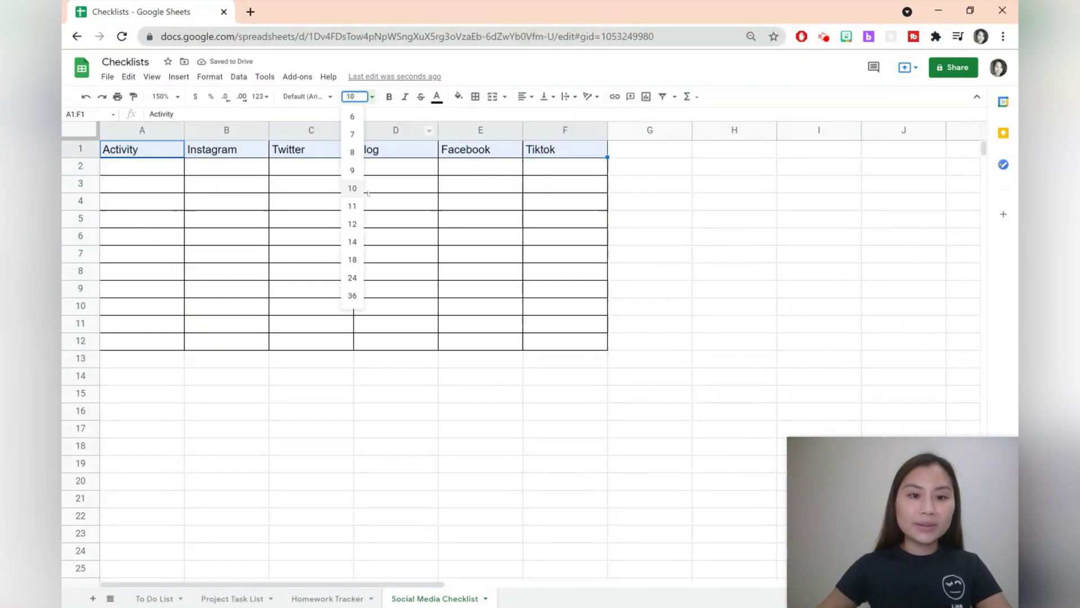
click(353, 241)
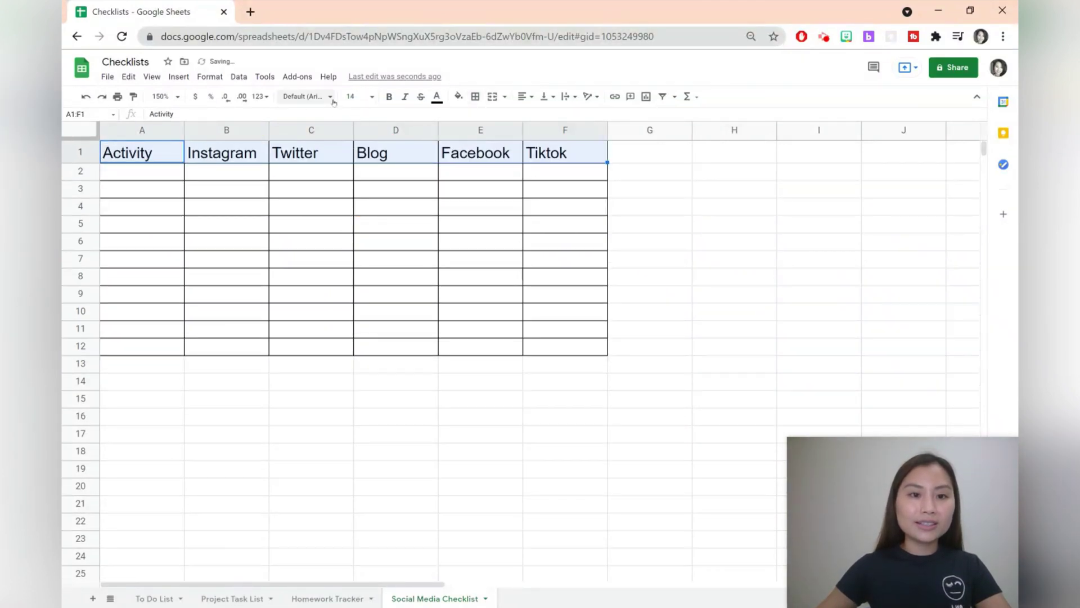
click(332, 100)
click(325, 206)
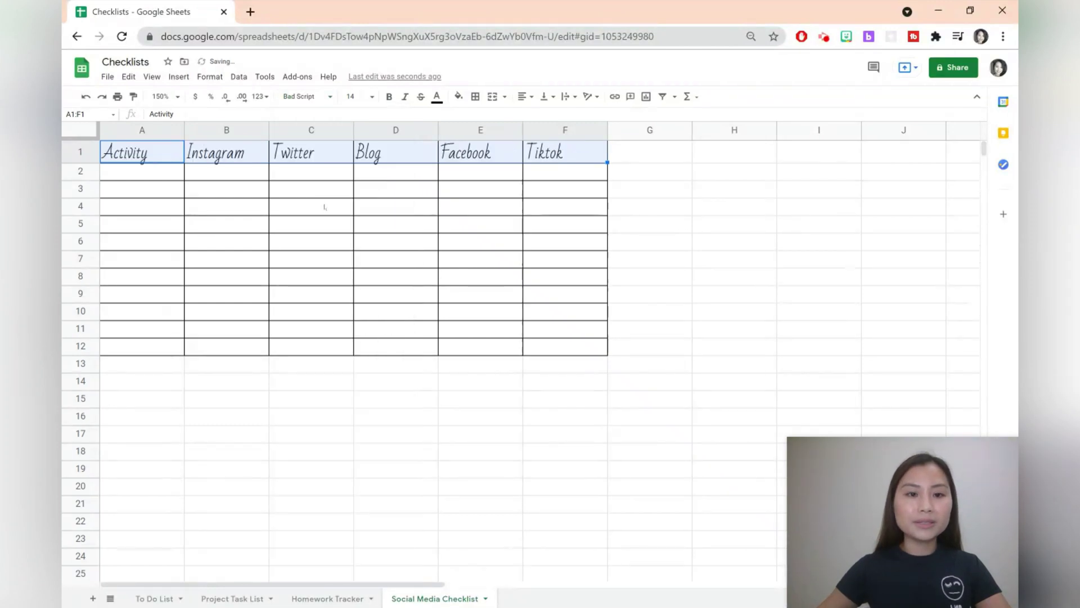
Step: Fill the header row A1:F1 of the Social Media Checklist with black and set its text to white
click(458, 97)
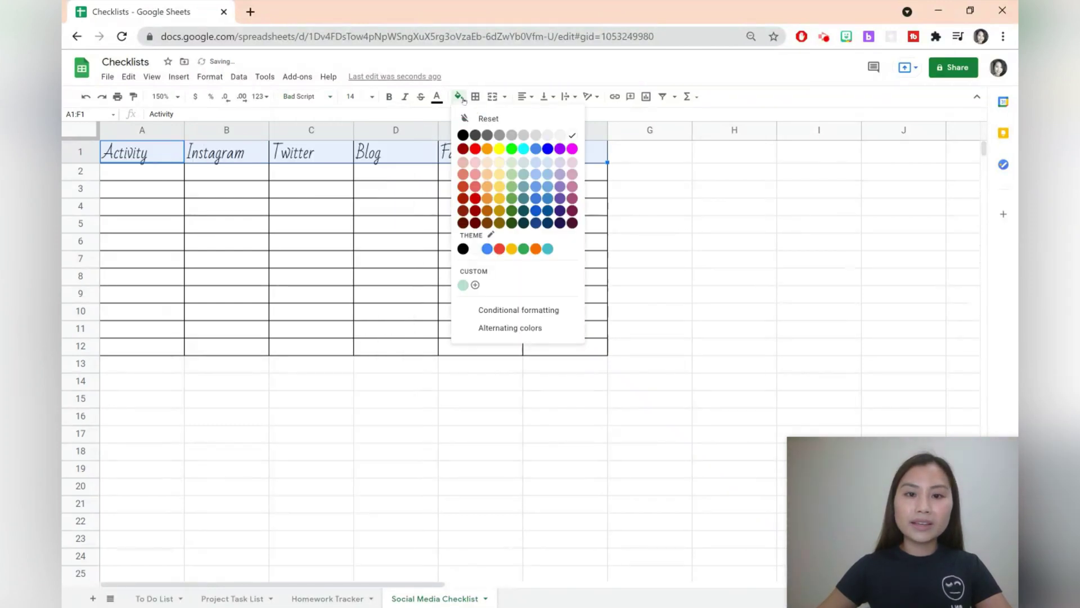
click(461, 132)
click(436, 96)
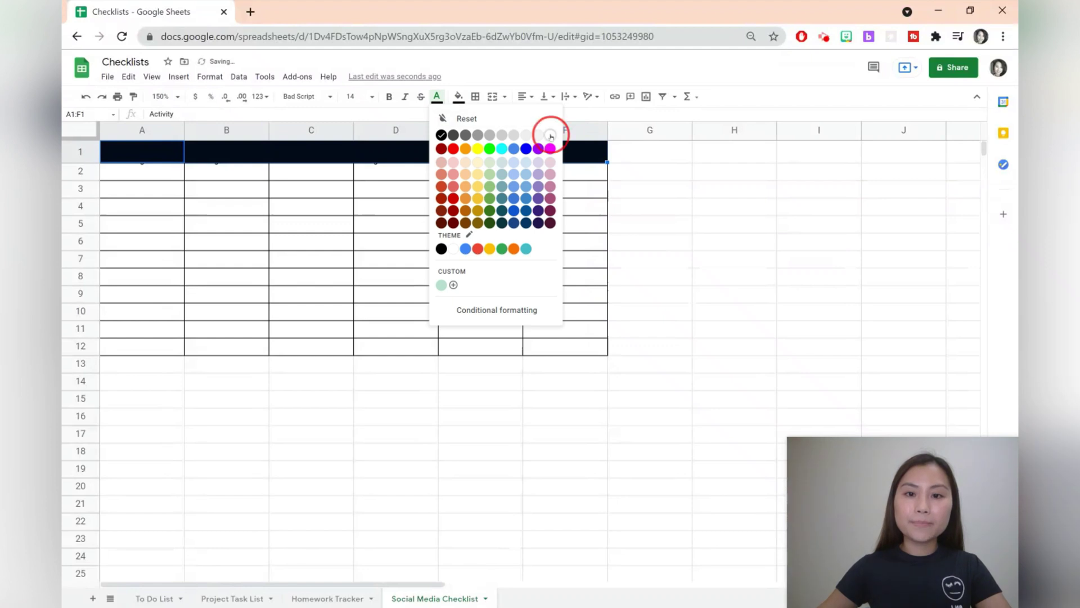
click(549, 137)
click(457, 221)
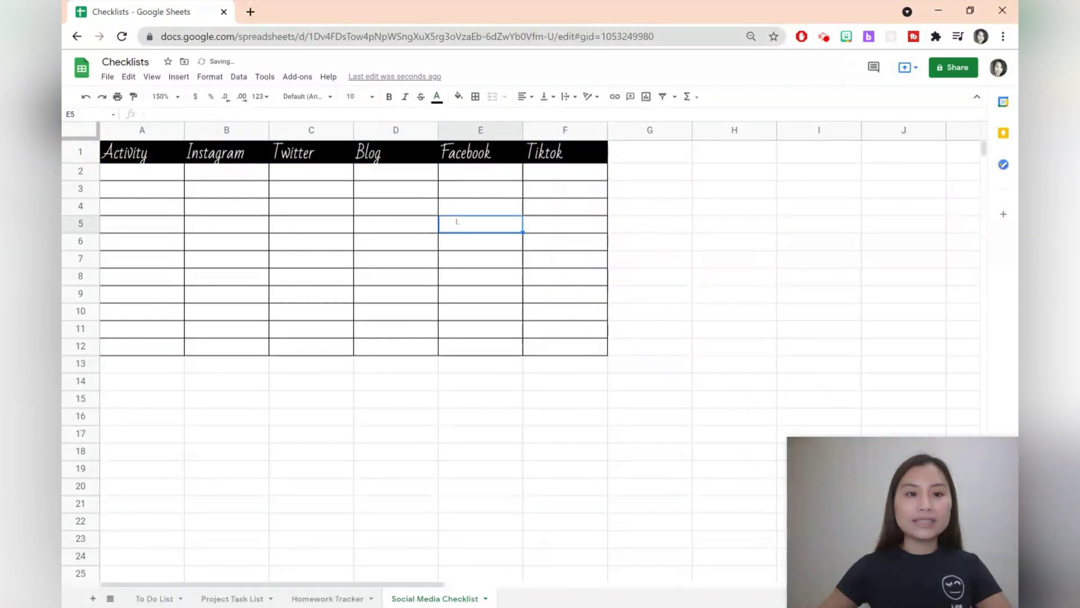
Step: Fill the Instagram header with light red and the Twitter header with light green
click(248, 154)
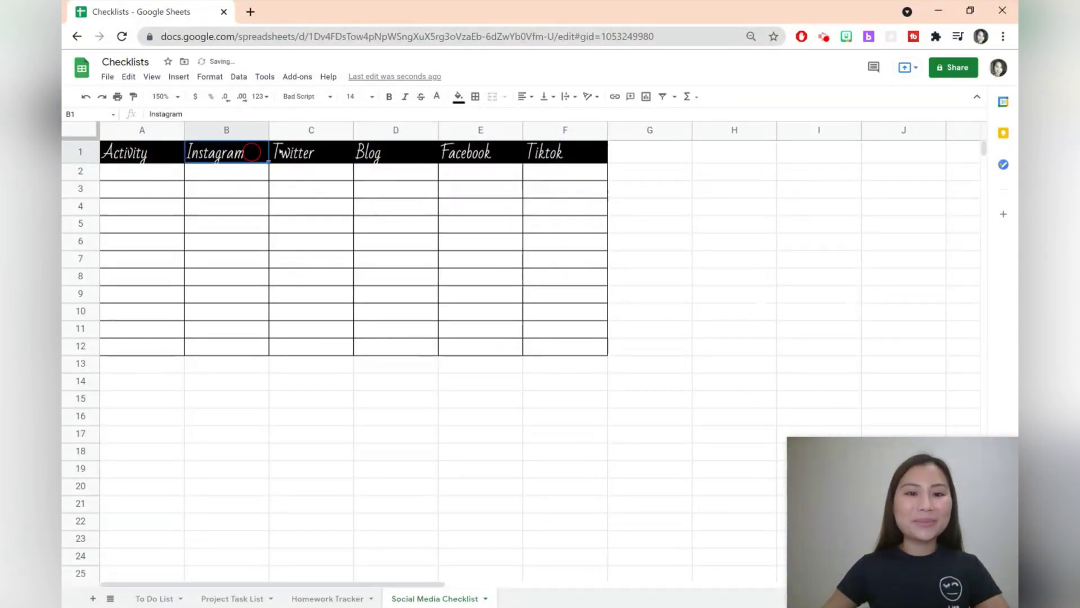
click(458, 96)
click(476, 175)
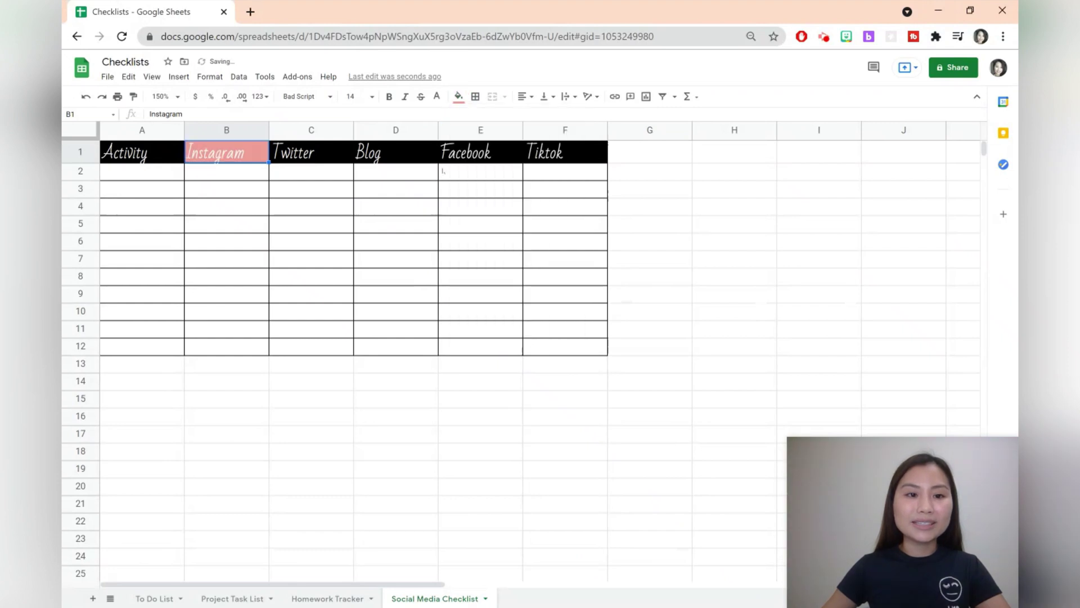
click(338, 148)
click(459, 96)
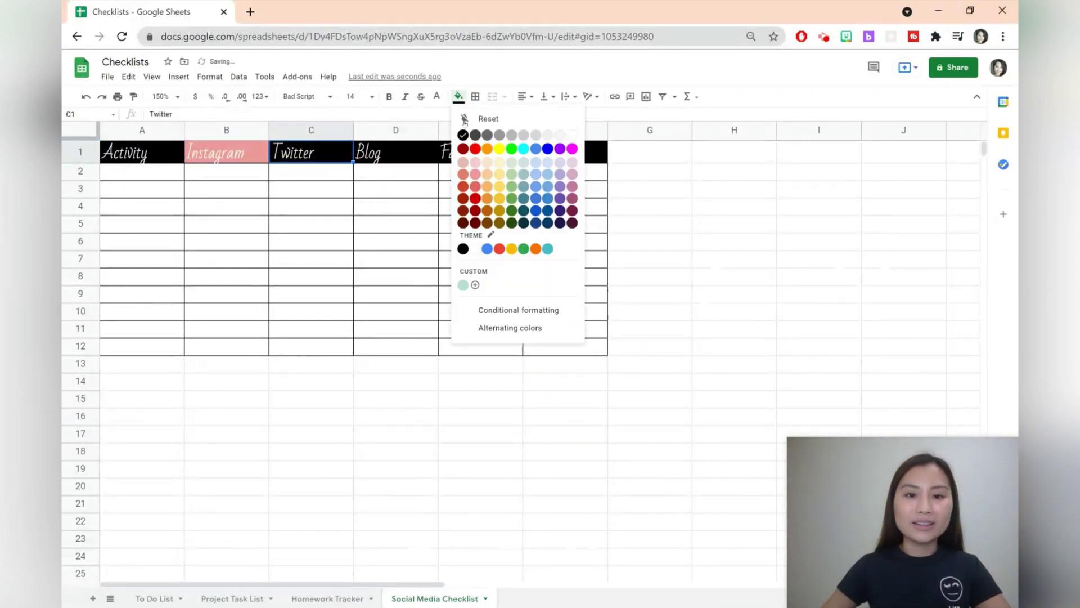
click(511, 174)
Step: Fill the Blog header with light blue and the Facebook header with light magenta
click(393, 154)
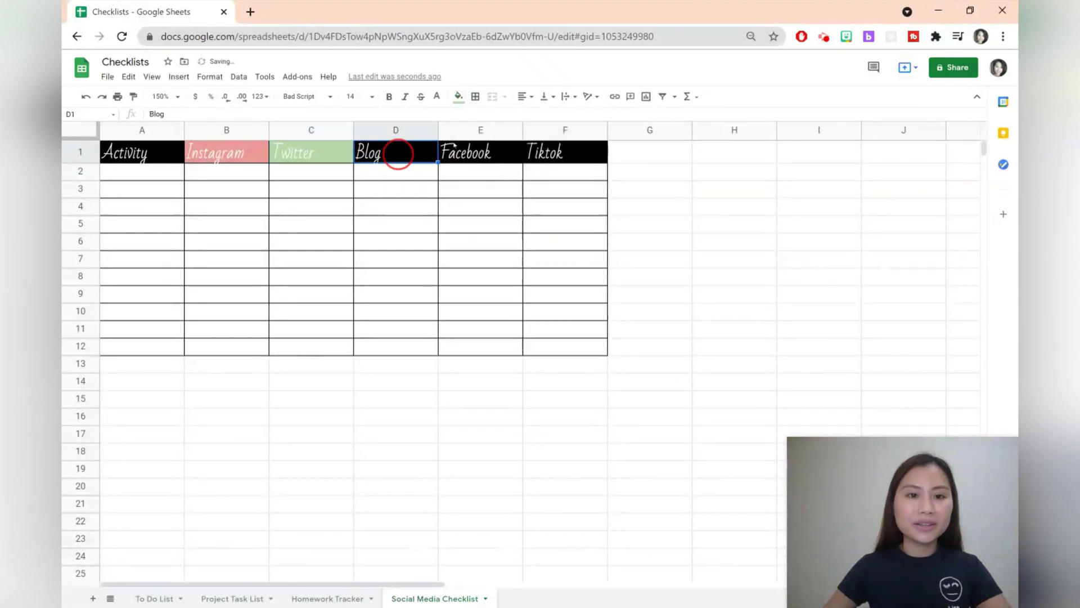
click(459, 97)
click(548, 175)
click(478, 153)
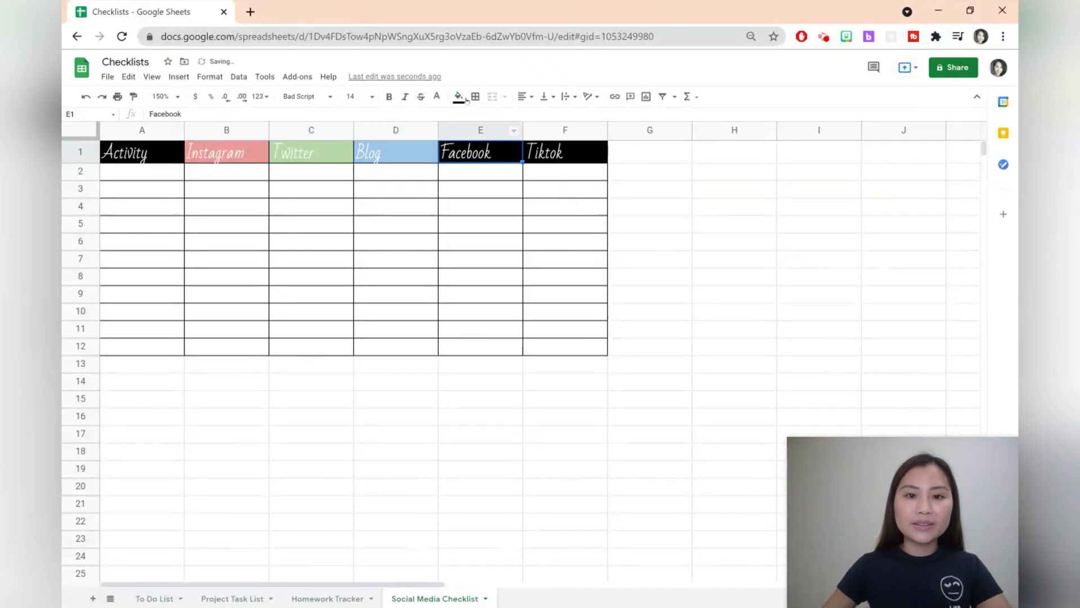
click(458, 97)
click(574, 174)
Step: Fill the Tiktok header in F1 with a pale red colour
click(562, 153)
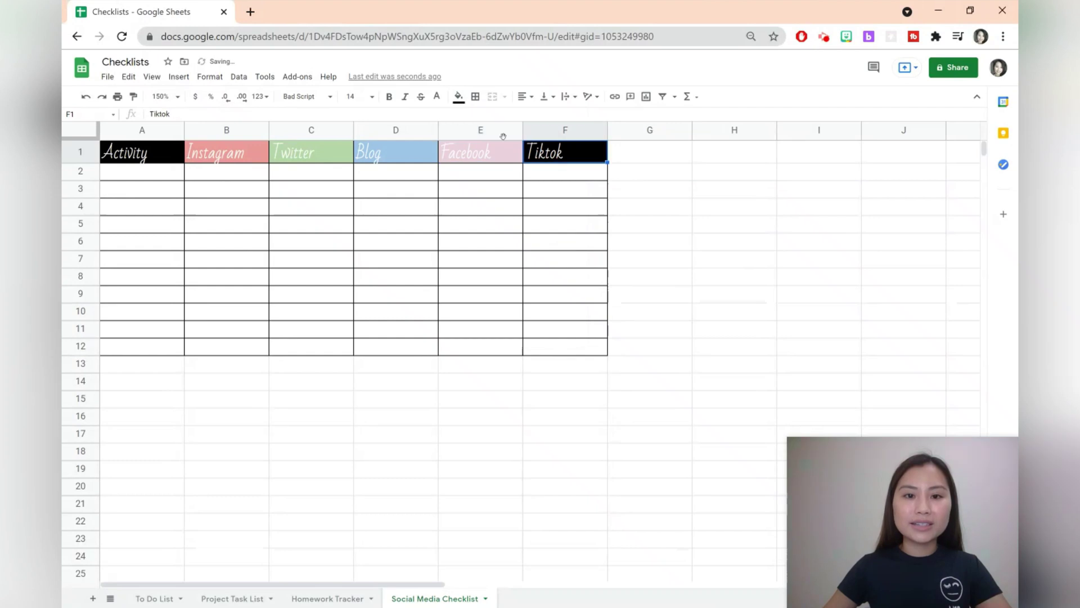
click(459, 98)
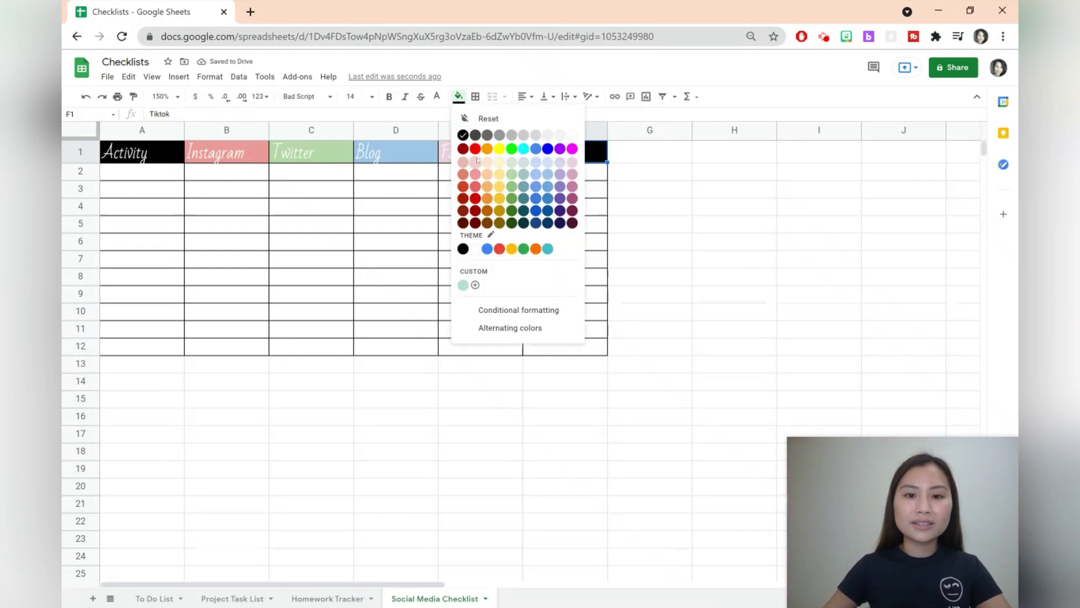
click(476, 162)
click(578, 227)
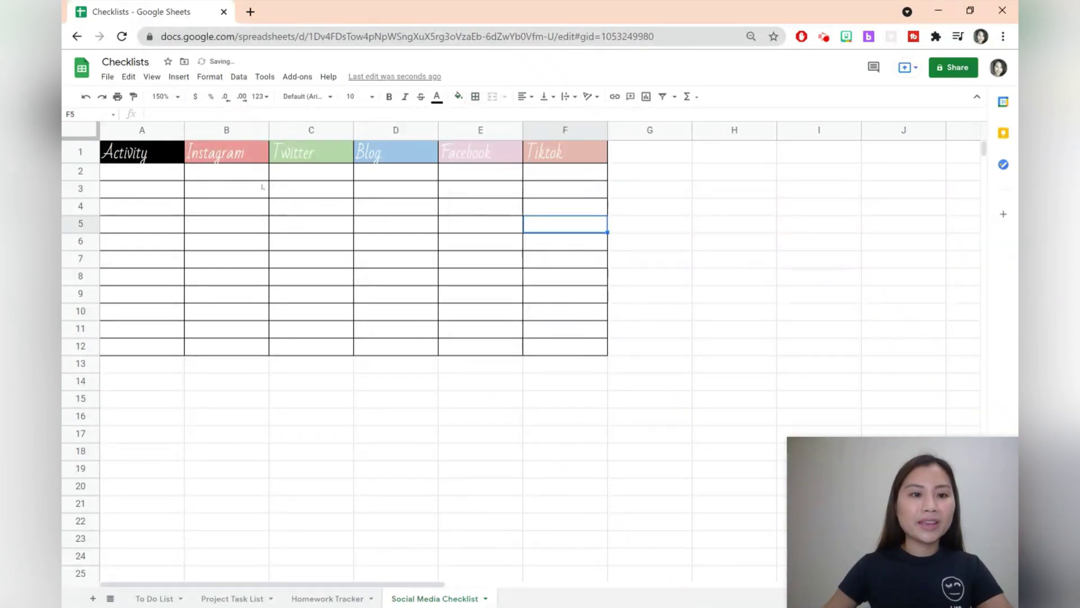
Step: Insert checkboxes in the range B2:F12 under the five platform headers
drag(246, 175, 547, 354)
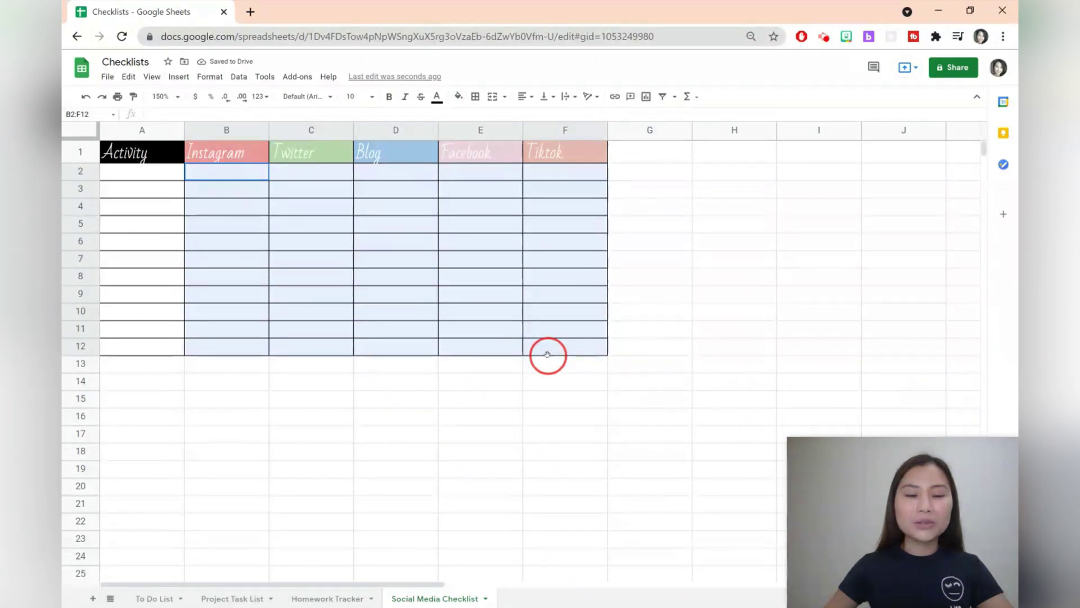
click(178, 77)
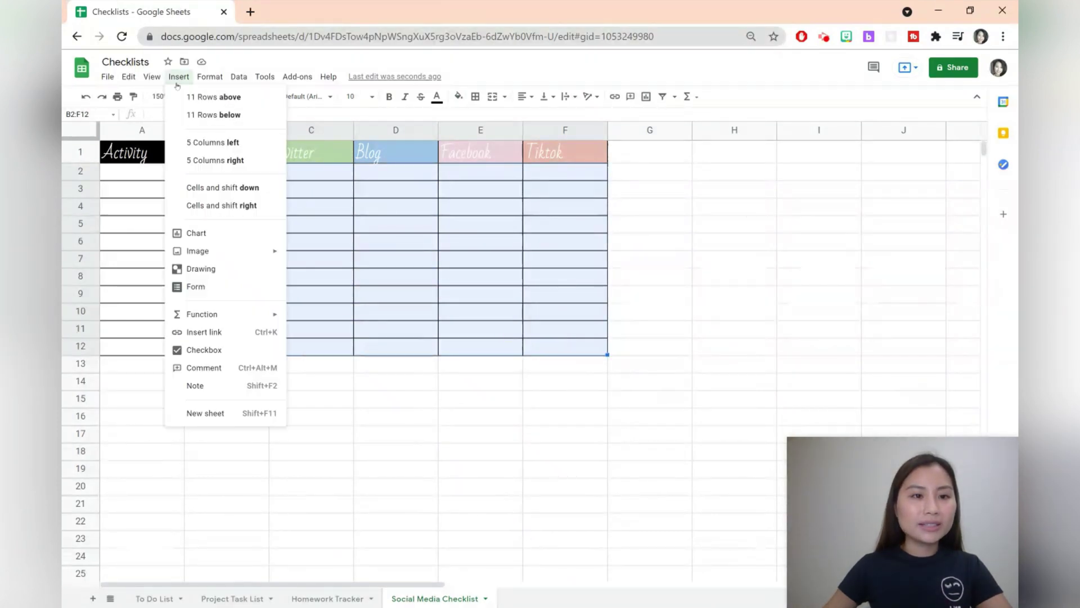
click(225, 349)
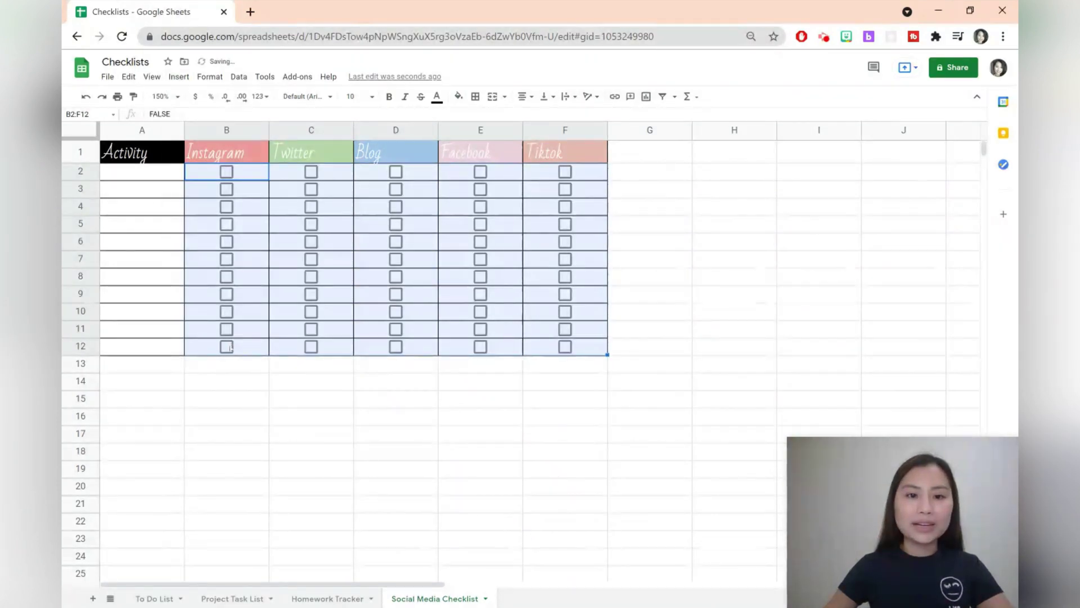
Step: Colour the Instagram checkboxes in B2:B12 light red and the Twitter checkboxes in C2:C12 light green to match their headers
shift+click(253, 345)
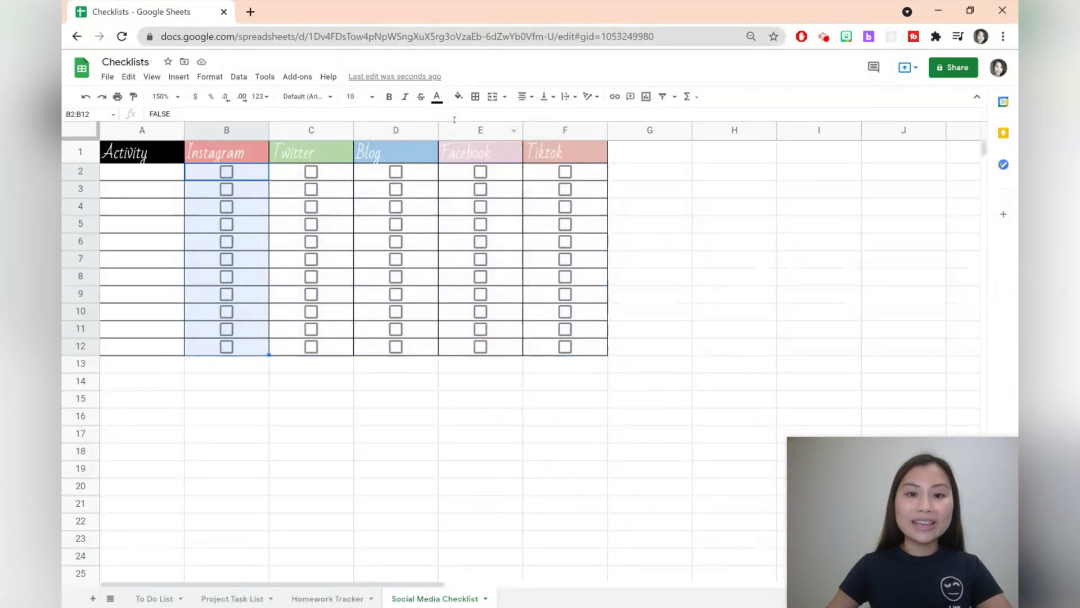
click(438, 97)
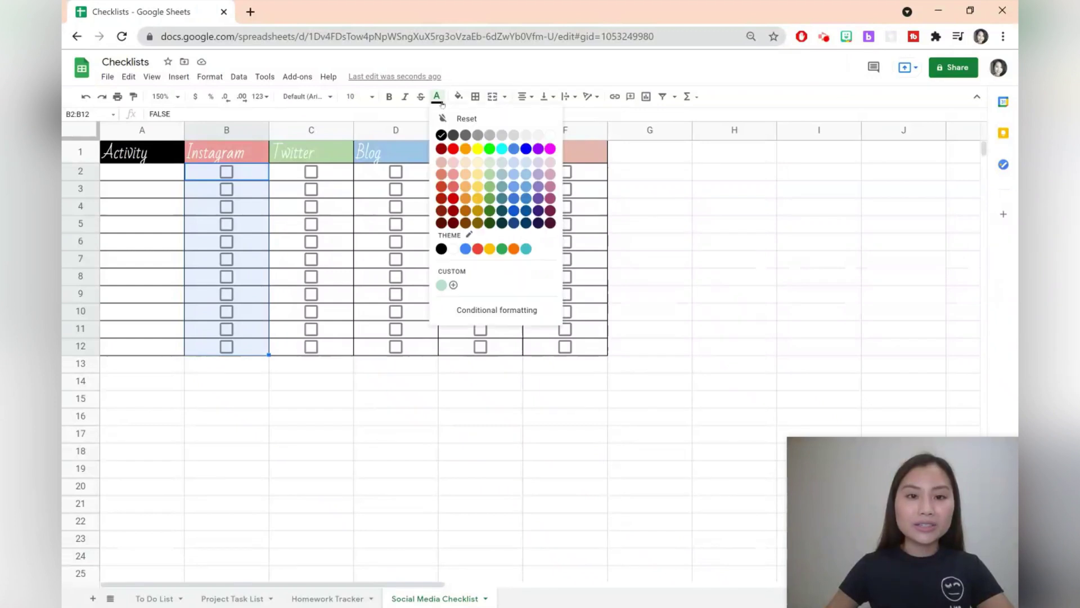
click(456, 184)
click(337, 178)
drag(338, 179, 335, 343)
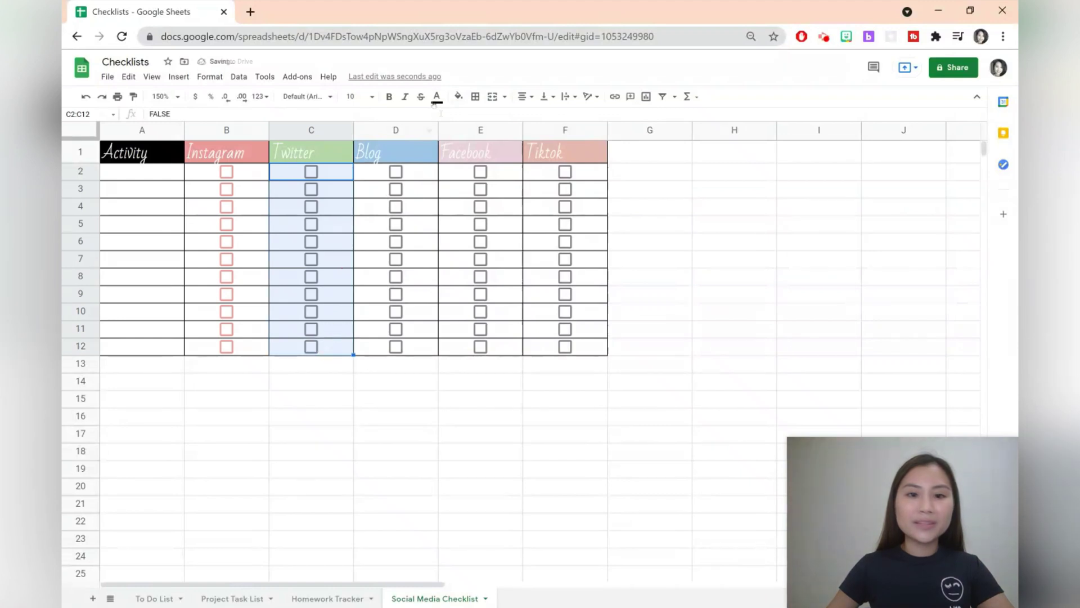
click(436, 98)
click(489, 185)
Step: Colour the Blog checkboxes in D2:D12 light blue and the Facebook checkboxes in E2:E12 light magenta
drag(421, 176, 422, 346)
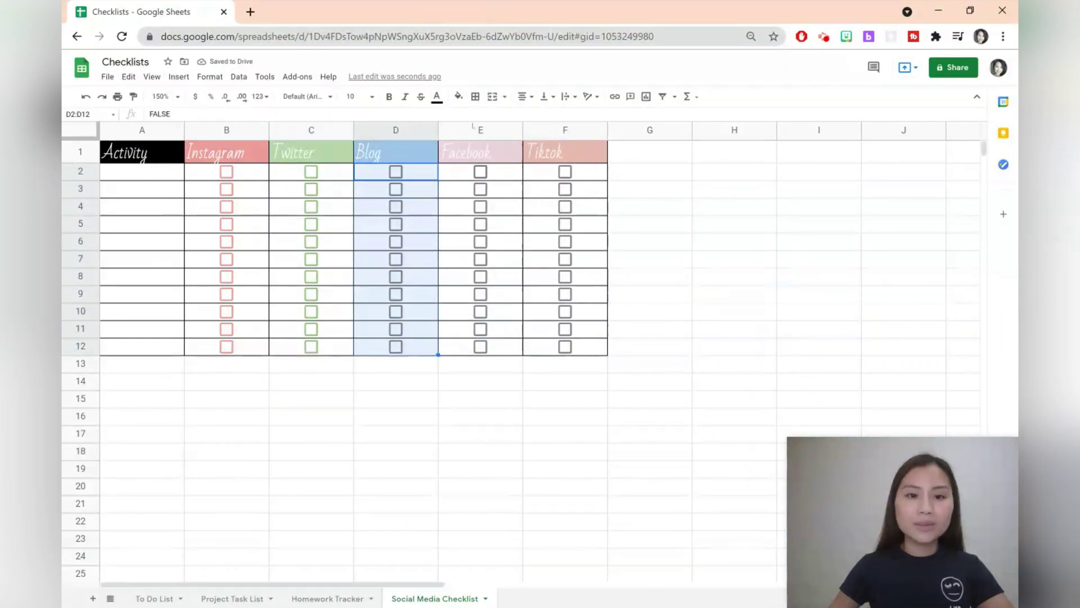
click(437, 98)
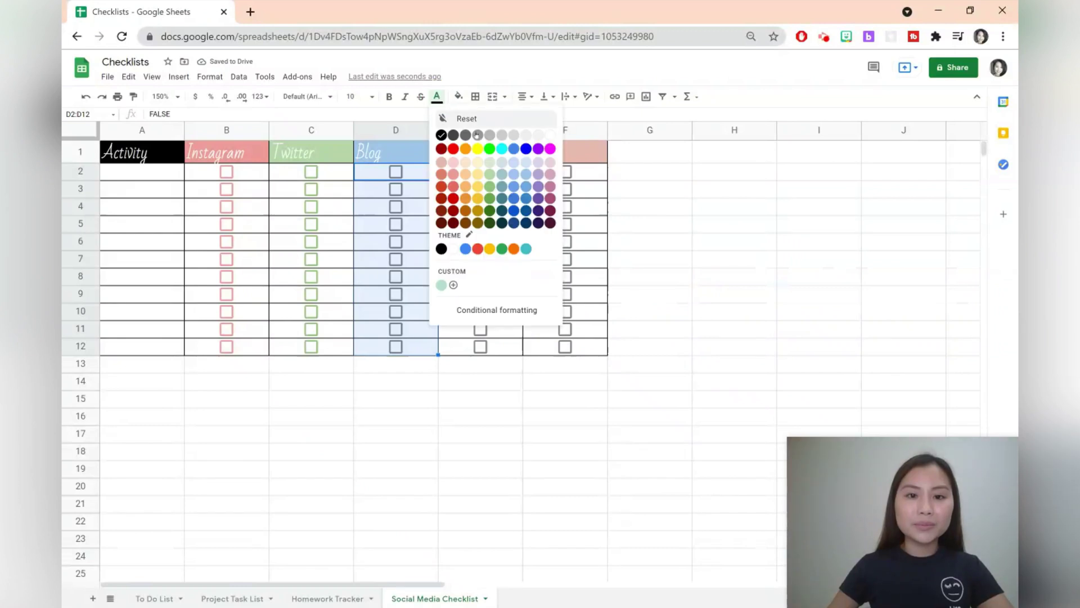
click(526, 190)
drag(491, 171, 489, 344)
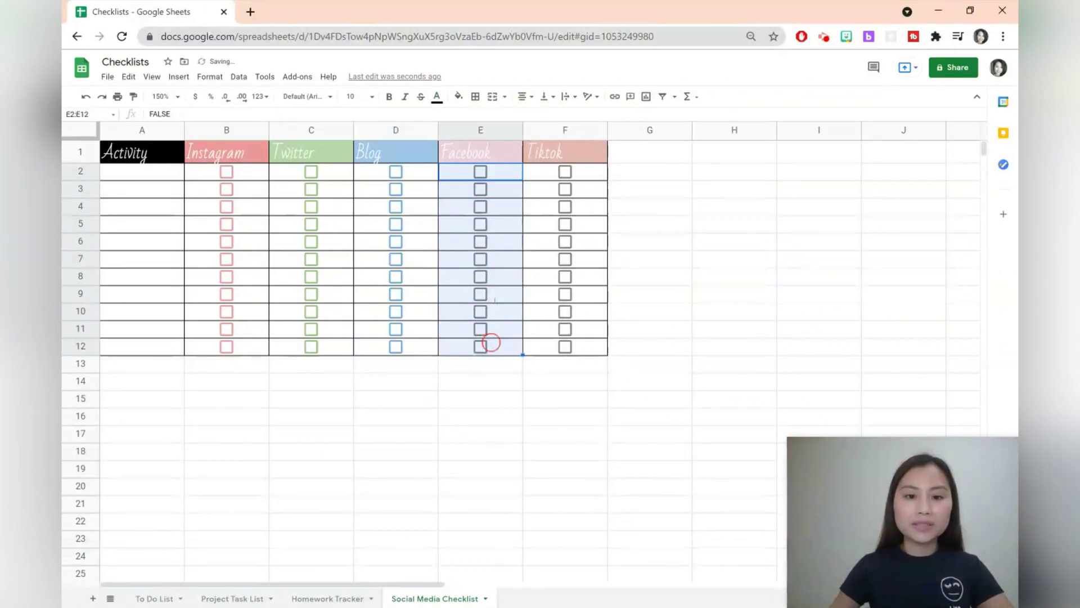
click(437, 97)
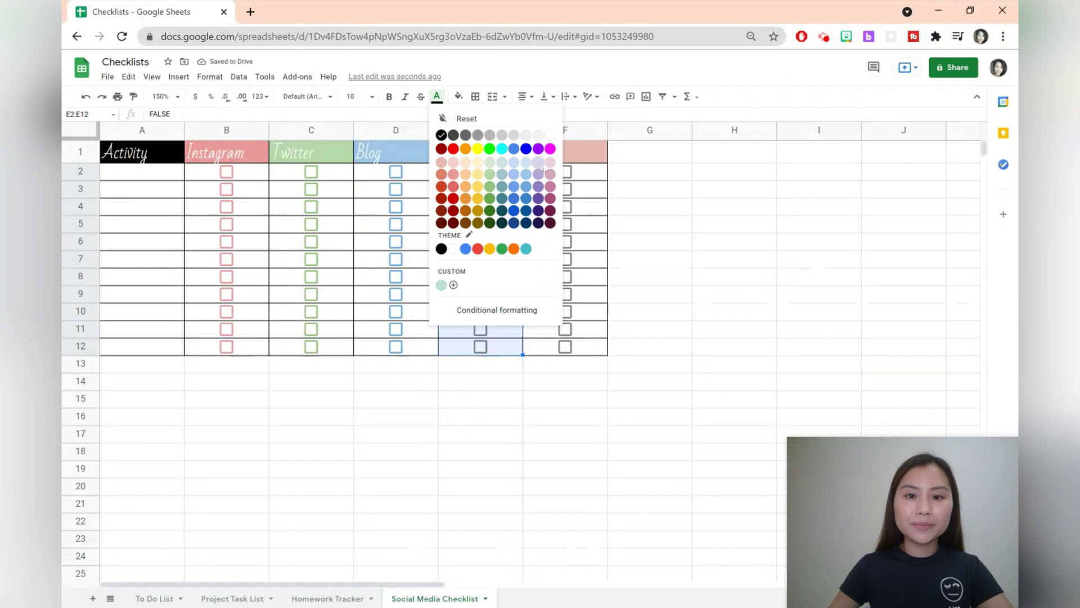
click(551, 176)
click(650, 223)
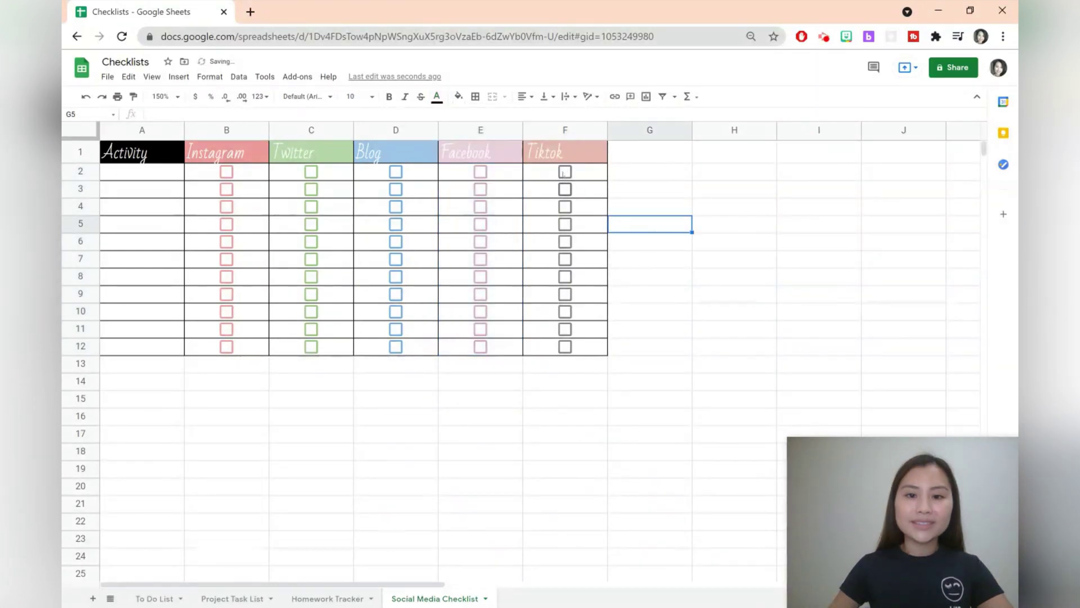
Step: Colour the Tiktok checkboxes in F2:F12 light red berry
drag(588, 172, 579, 346)
click(437, 97)
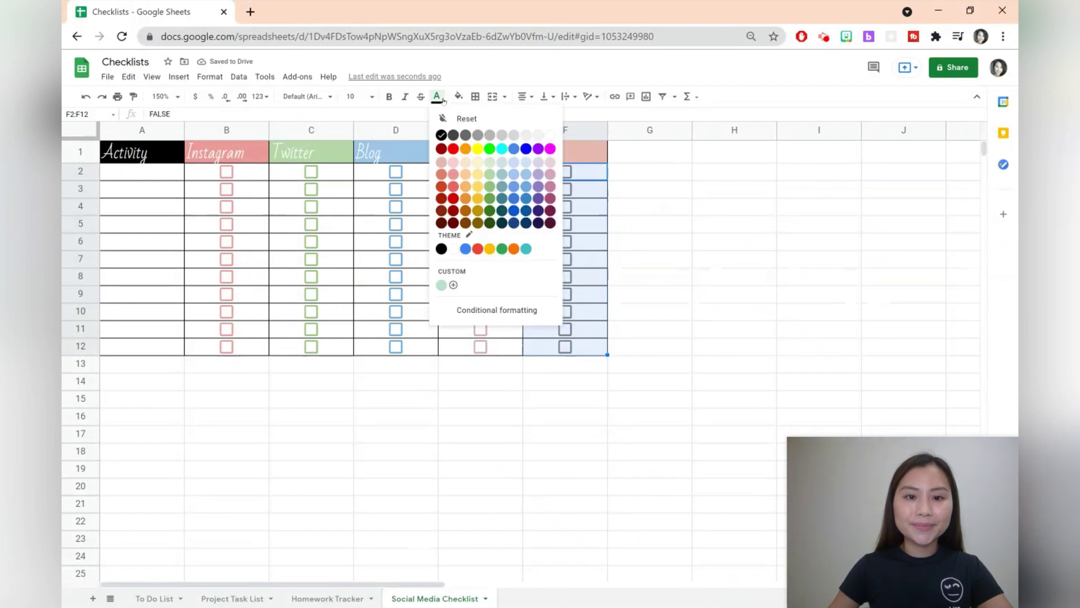
click(441, 173)
click(647, 277)
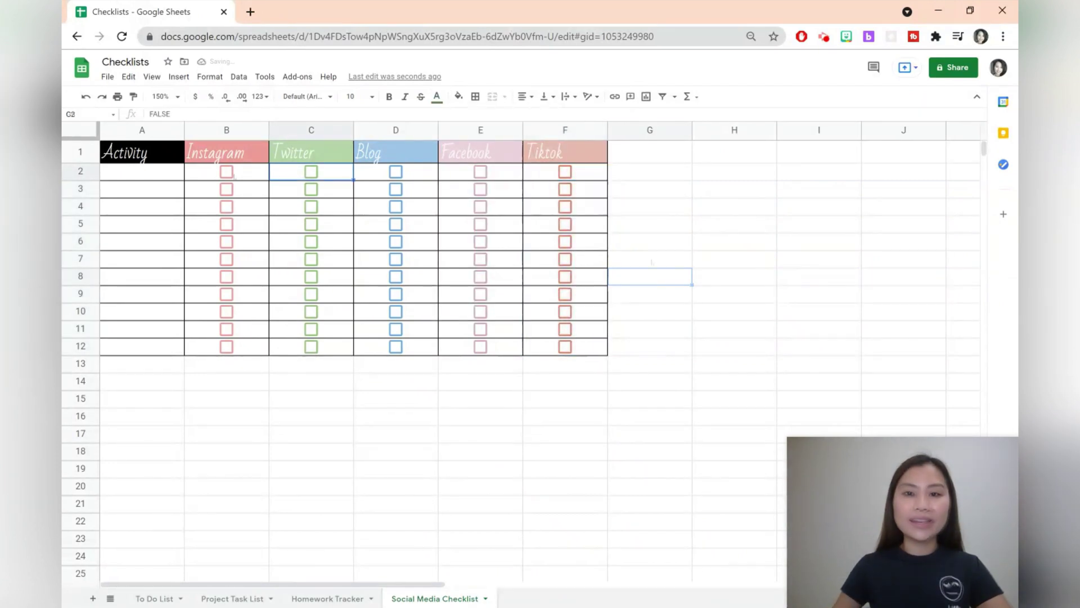
Step: Tick all five checkboxes in row 2, from Instagram through Tiktok
click(303, 173)
click(226, 172)
click(310, 173)
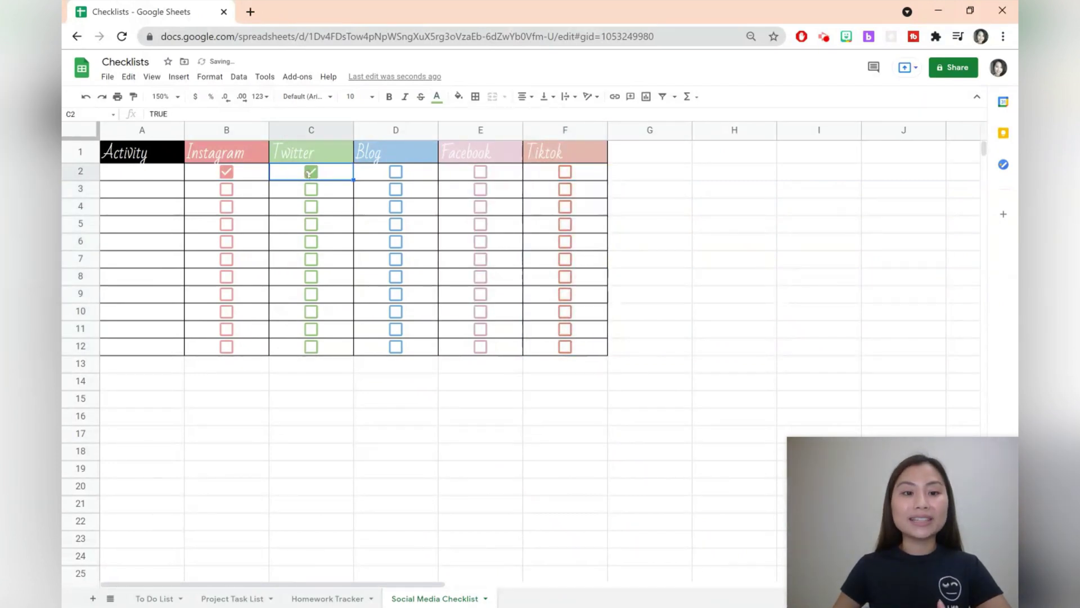
click(396, 173)
click(479, 172)
click(565, 172)
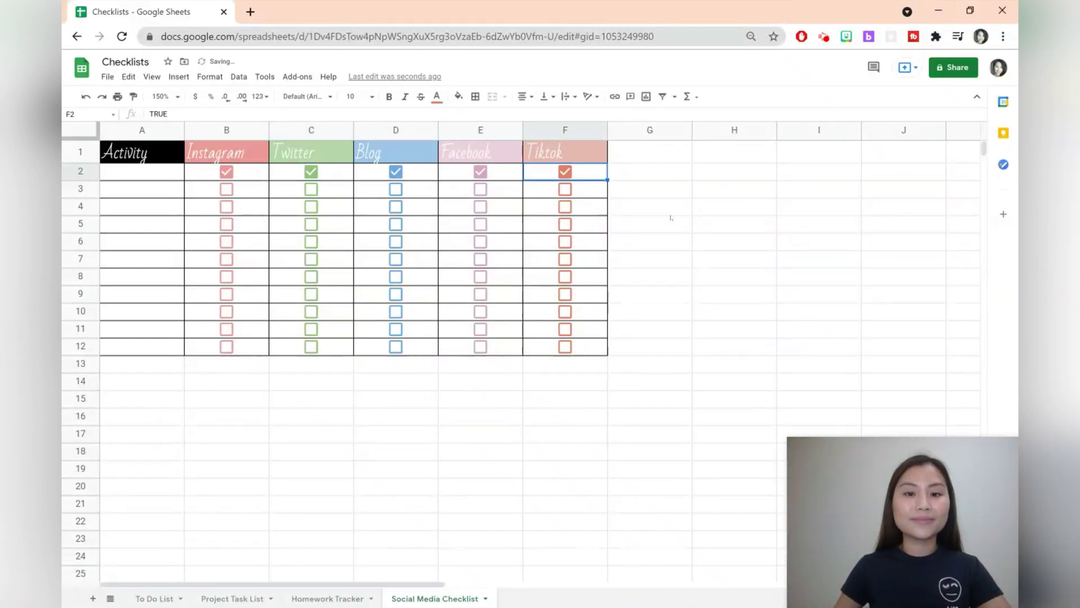
click(670, 217)
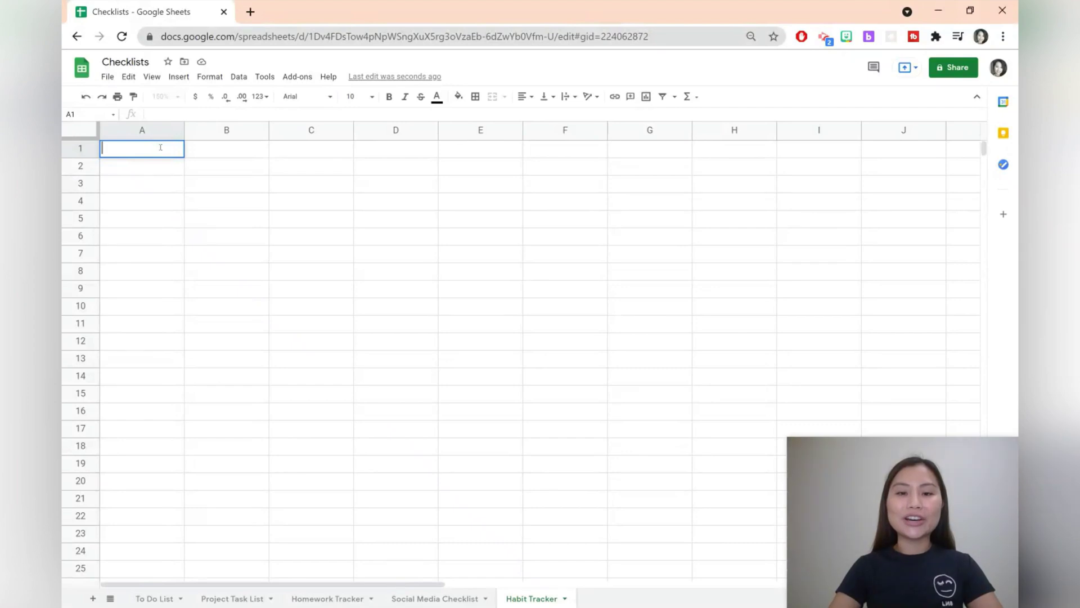
Step: Enter Habit in A1 and January in B1 of the Habit Tracker sheet
text(Habit)
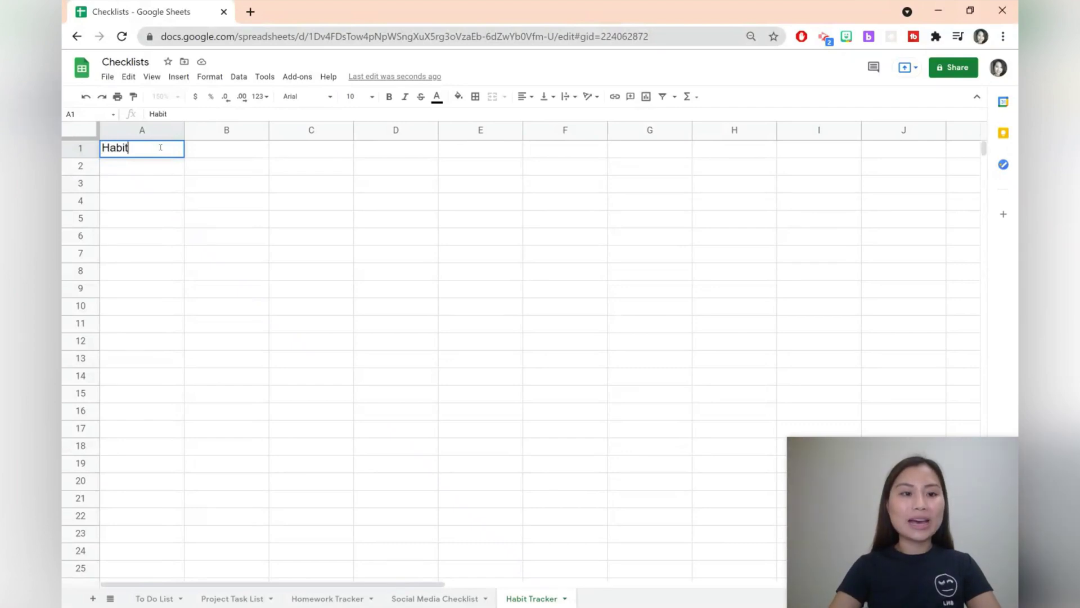
key(Tab)
text(Jan)
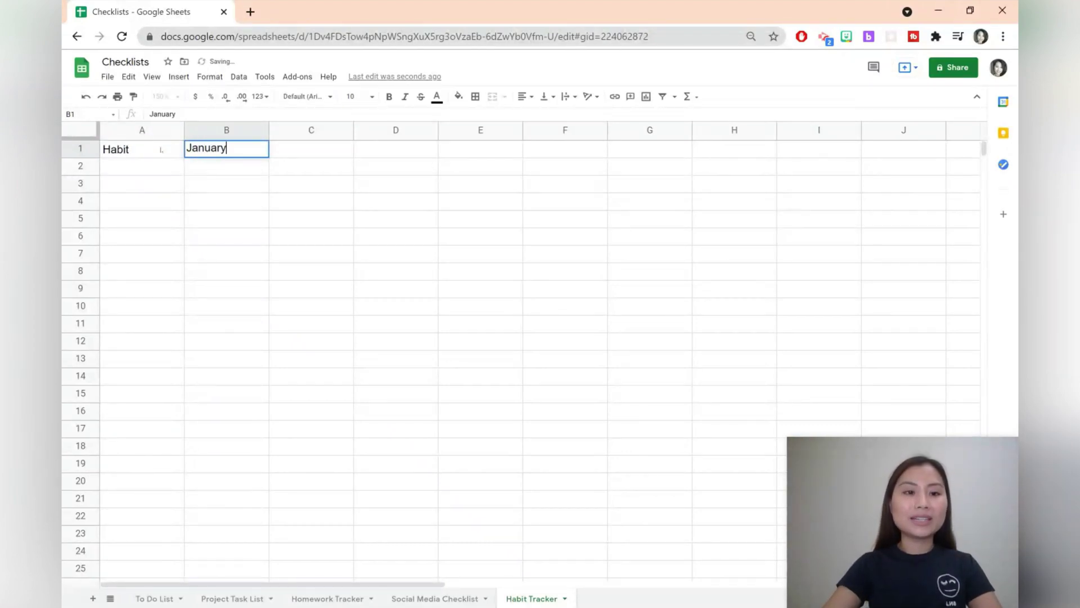
click(161, 149)
Step: Enter the day numbers 1, 2 and 3 in B2:D2 and extend the number series across row 2
key(Down)
key(Right)
text(1)
key(Tab)
text(2)
key(Tab)
text(3)
key(Tab)
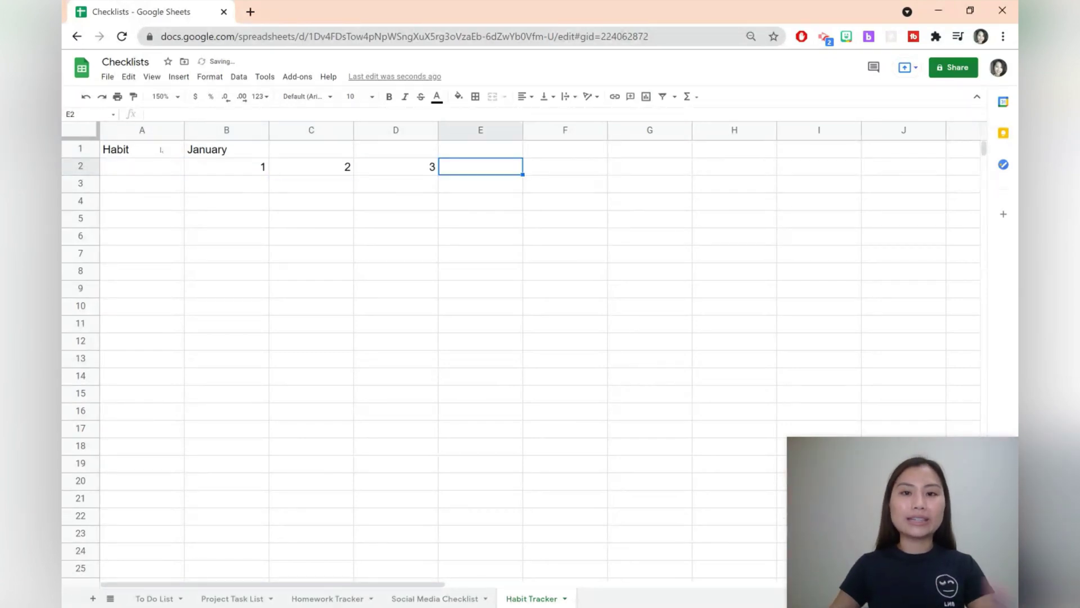
drag(225, 166, 1010, 176)
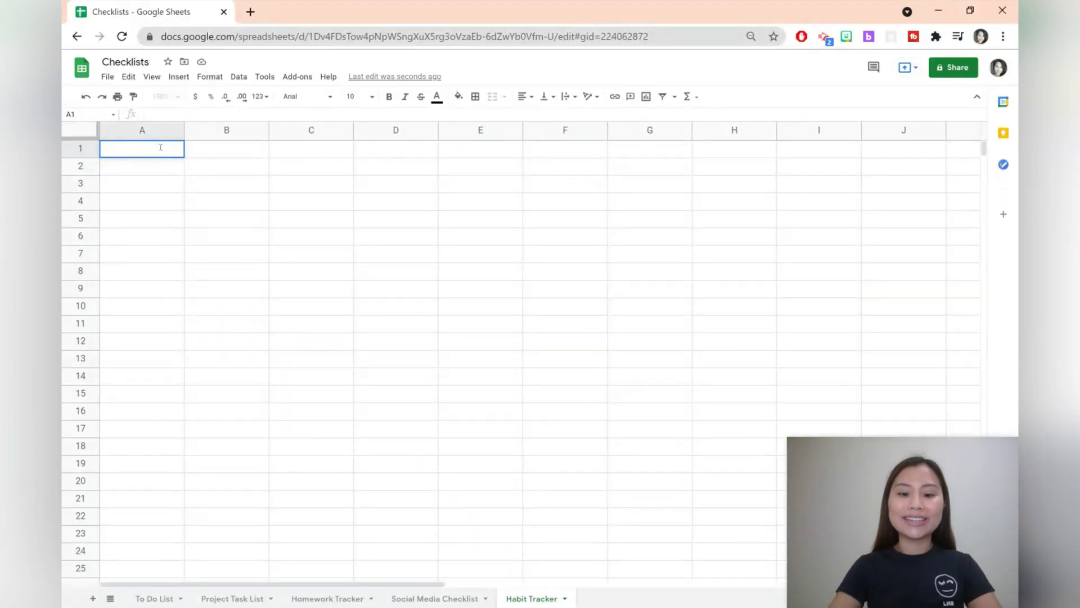
Step: Enter the headers Habit in A1 and January in B1 on the Habit Tracker sheet
key(Tab)
text(J)
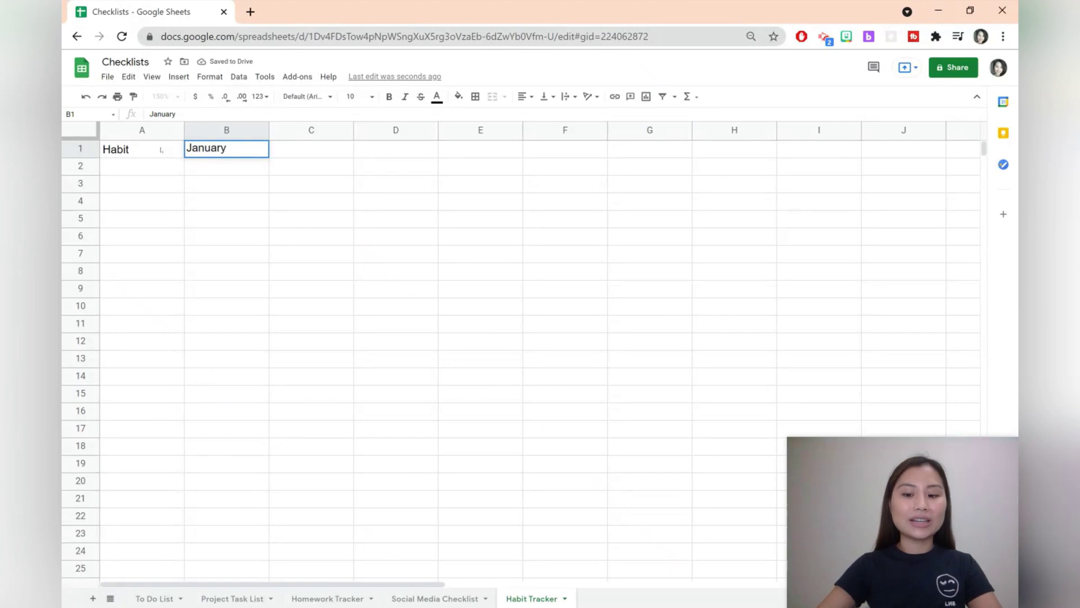
click(162, 150)
Step: Enter 1, 2 and 3 in B2:D2 and fill the day series across to 25 in Z2
key(Down)
key(Tab)
text(1)
key(Tab)
text(2)
key(Tab)
text(3)
key(Tab)
drag(189, 167, 1017, 179)
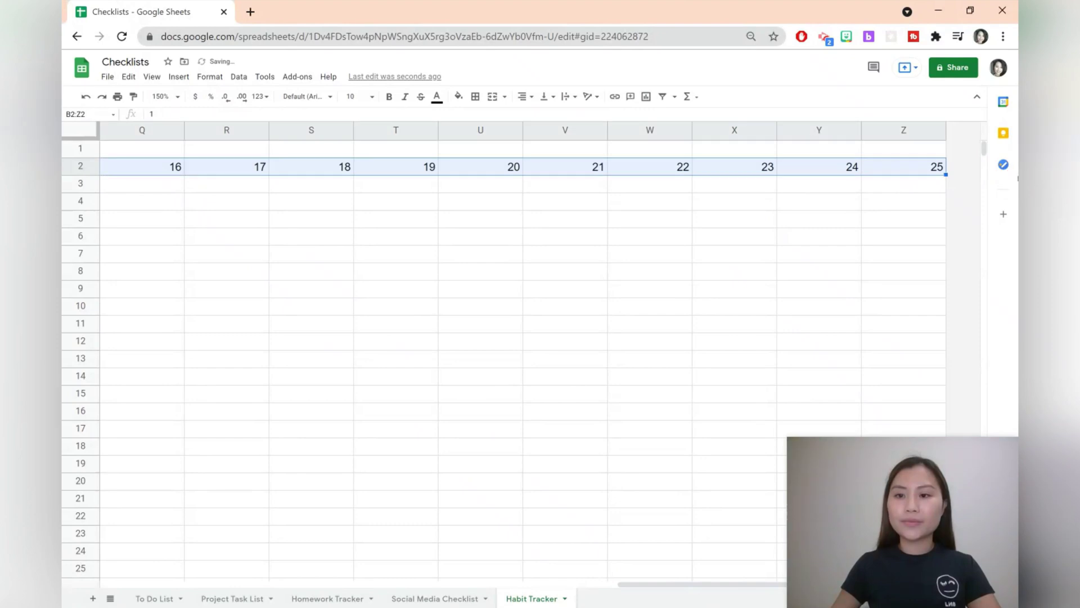
click(898, 205)
Step: Insert 26 columns to the right of columns A:Z and extend the day numbers in row 2 to 31 in AF2
drag(899, 131, 70, 112)
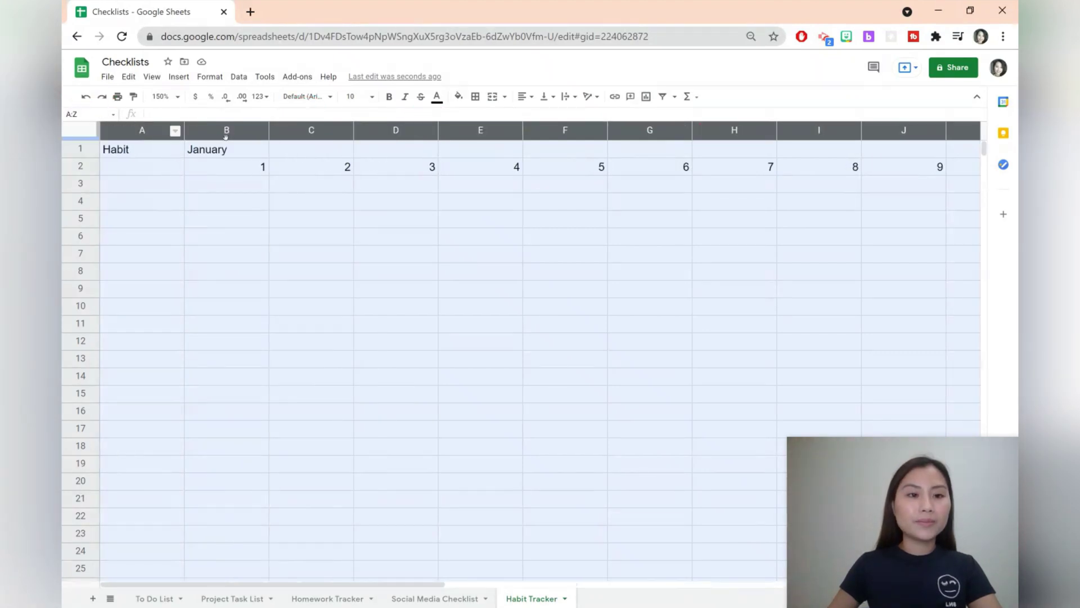
right_click(238, 129)
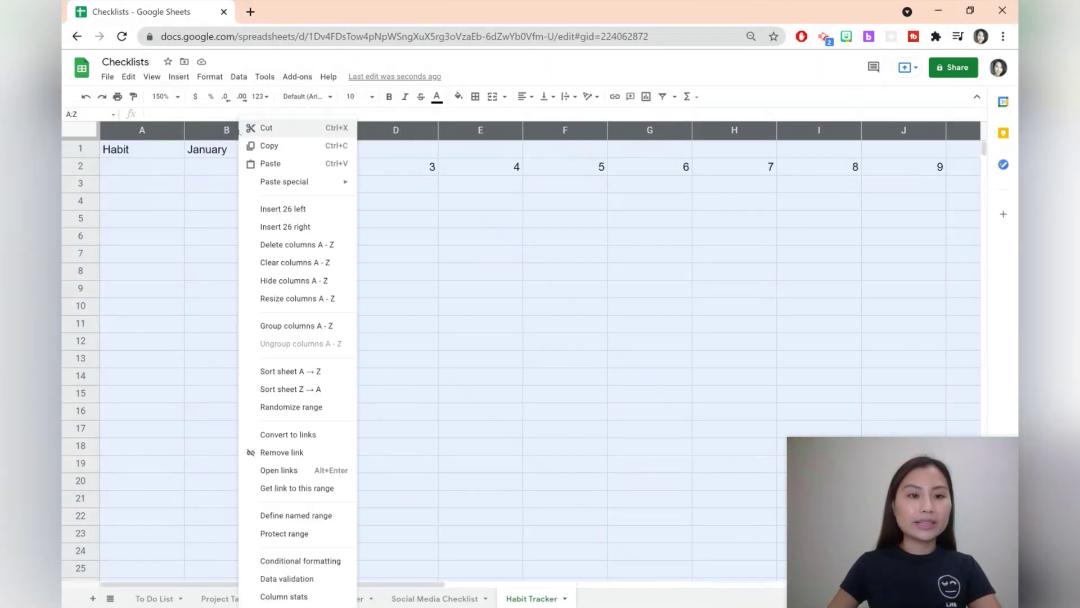
click(279, 226)
drag(415, 169, 205, 171)
drag(439, 175, 883, 173)
click(878, 191)
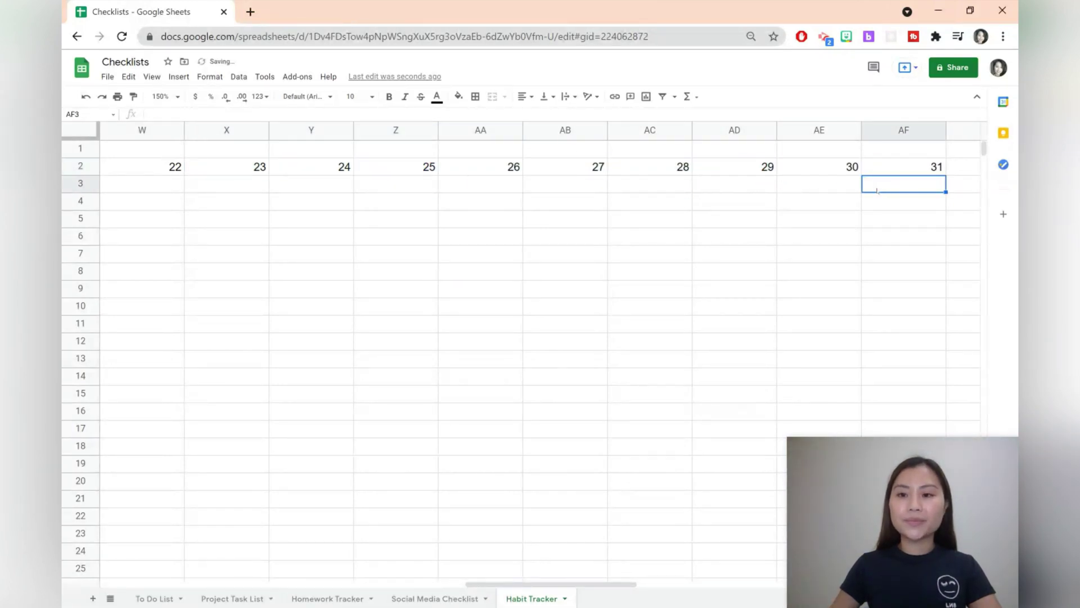
Step: Narrow columns B:AF together so each is just wide enough for its day number
drag(900, 131, 202, 138)
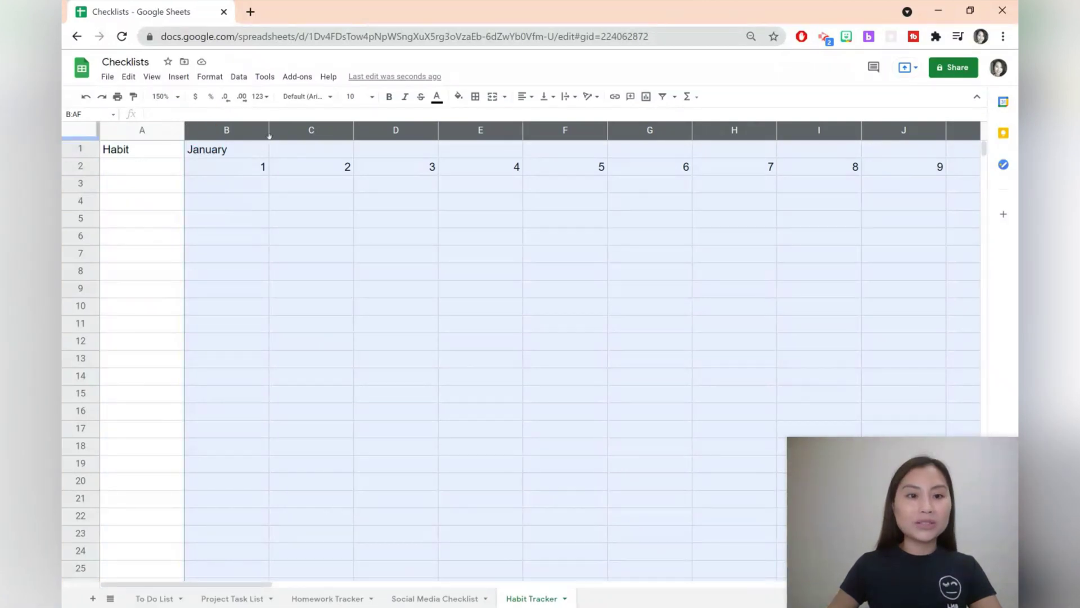
drag(268, 130, 675, 151)
click(197, 200)
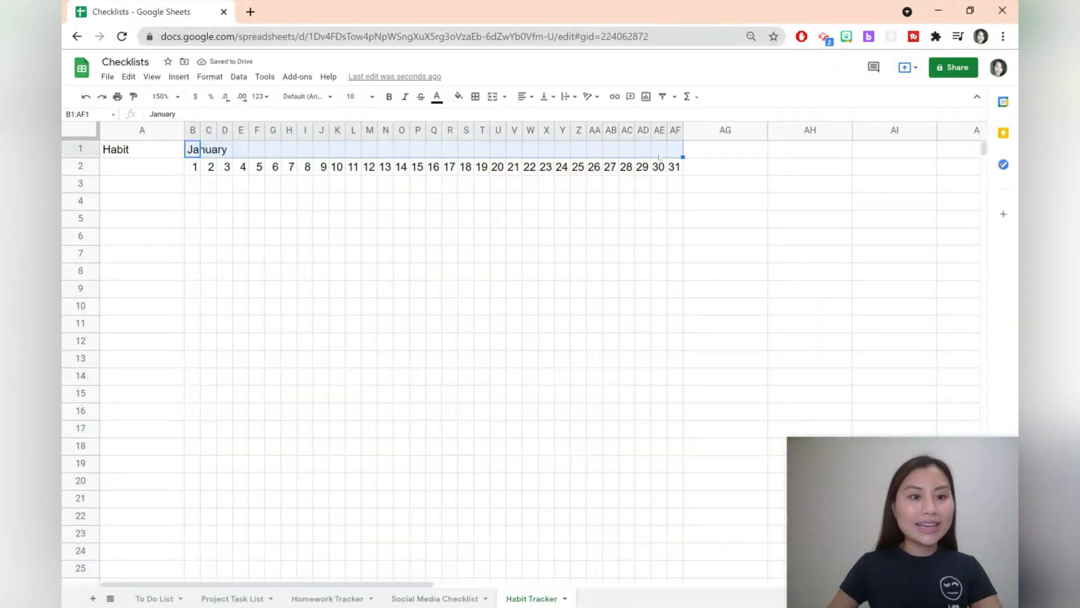
Step: Merge cells B1:AF1 so the January heading spans all the day columns
click(208, 77)
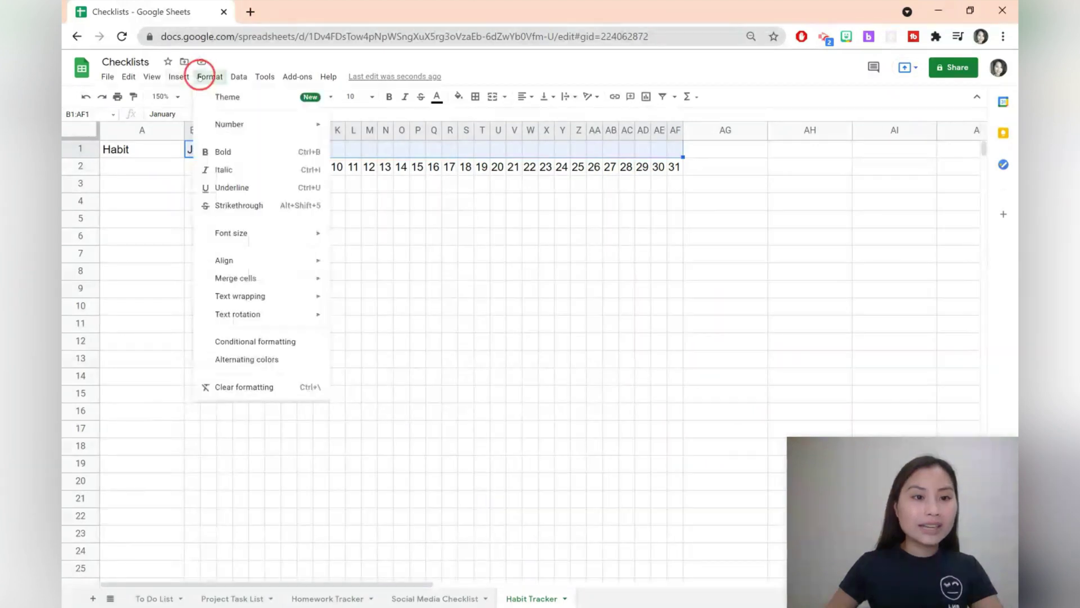
mouse_move(240, 279)
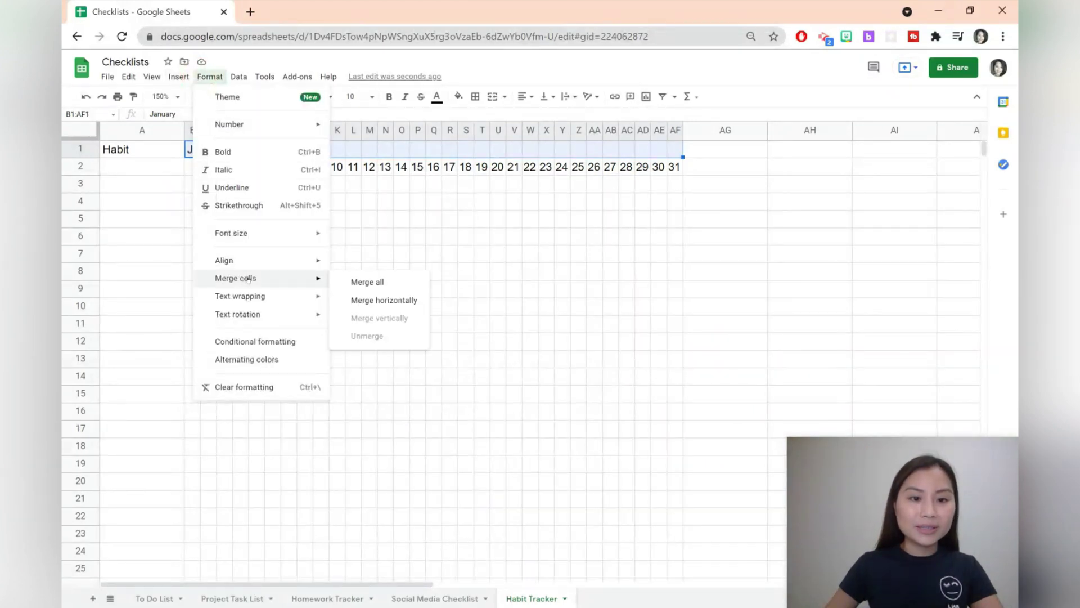
click(382, 280)
click(385, 279)
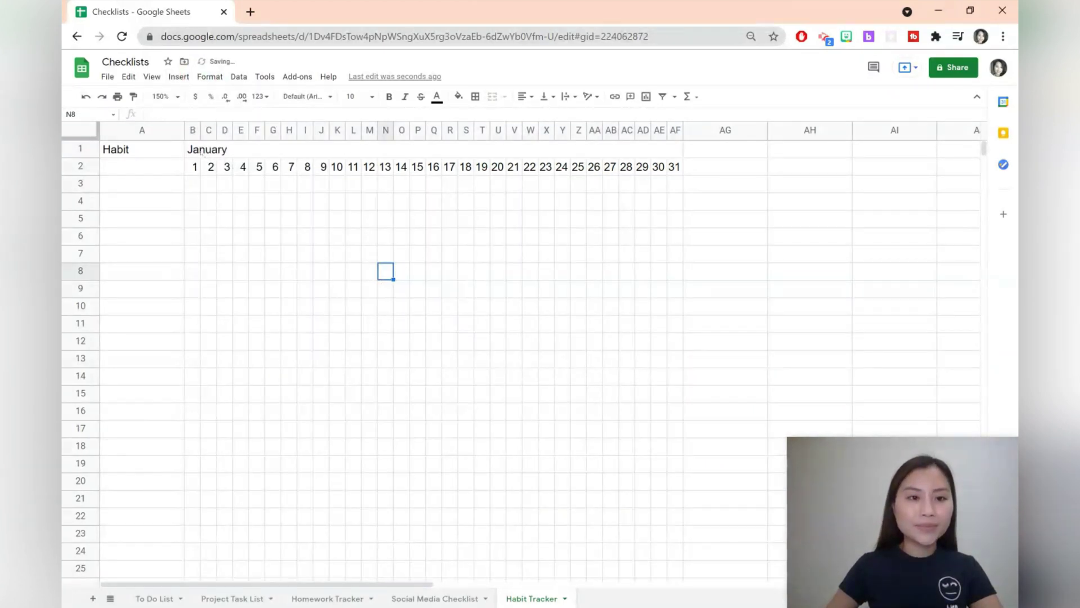
Step: Fill the January heading and day numbers in B1:AF2 with light blue and centre them horizontally
drag(199, 150, 621, 176)
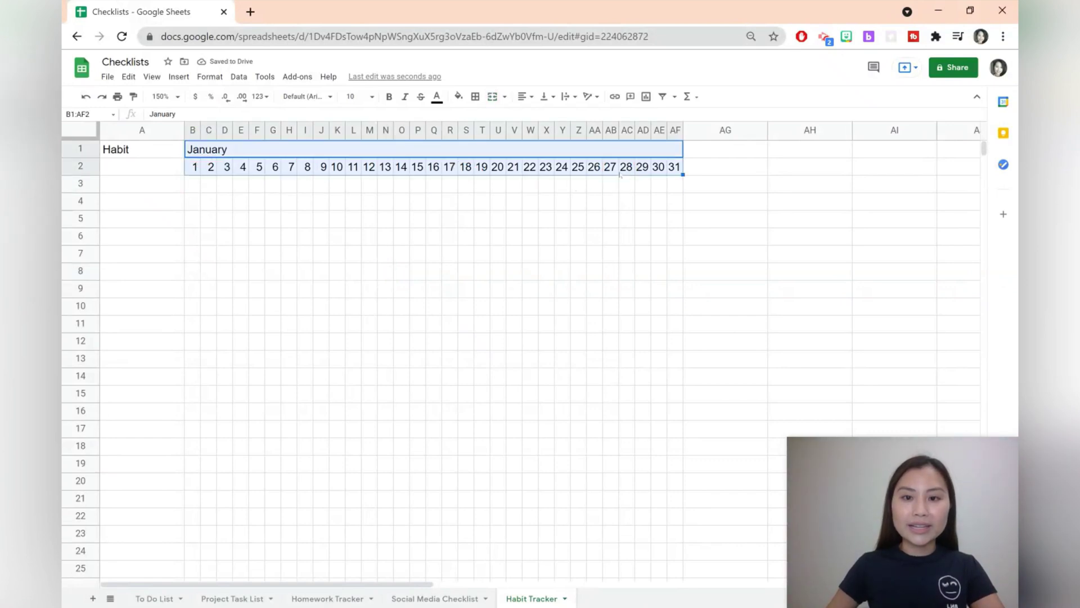
click(459, 97)
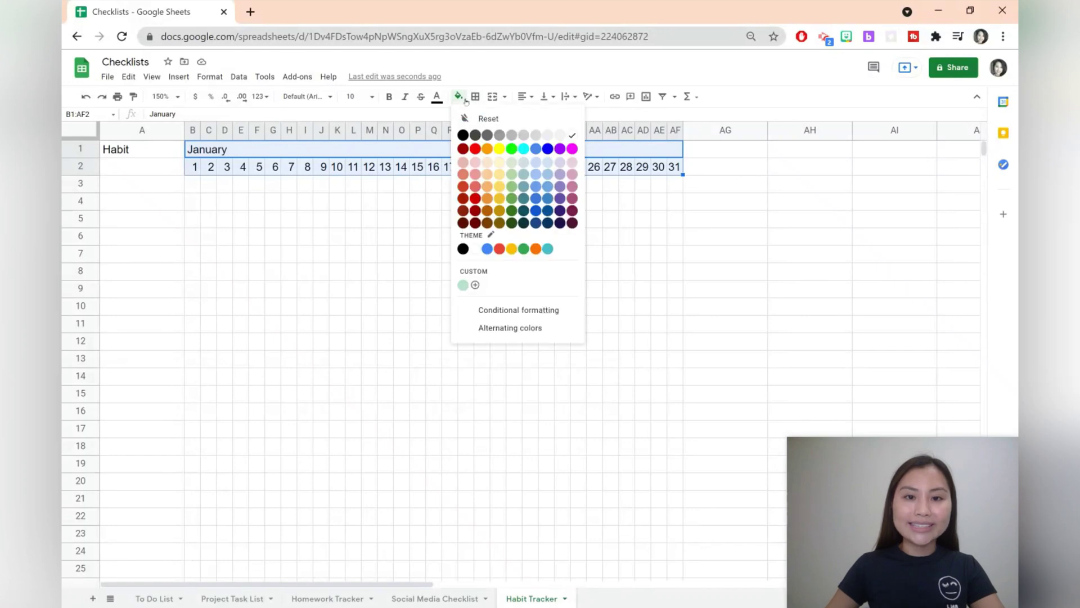
click(546, 166)
click(522, 97)
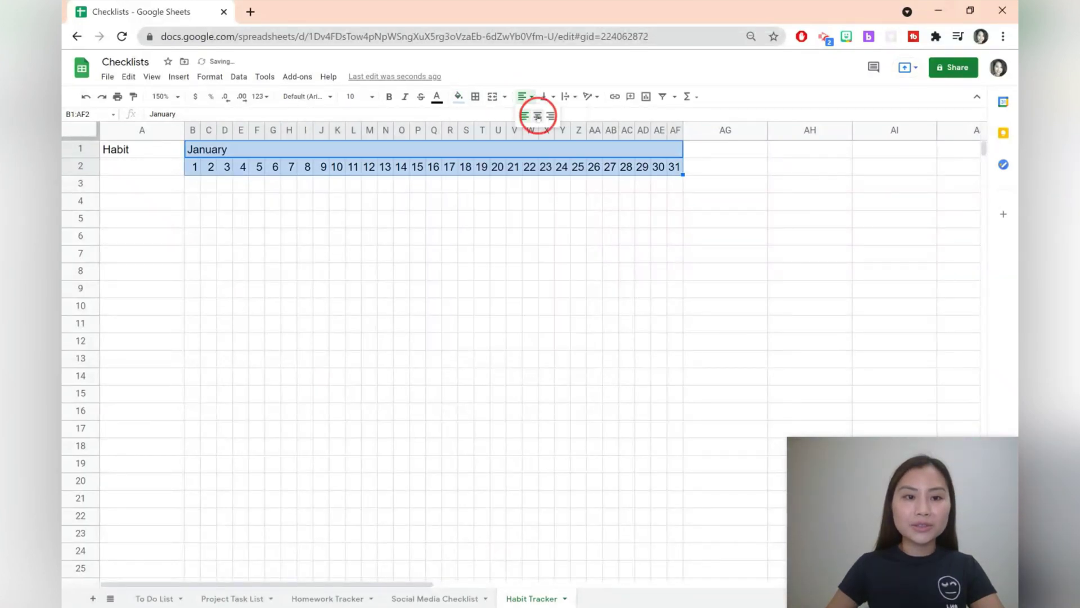
click(538, 116)
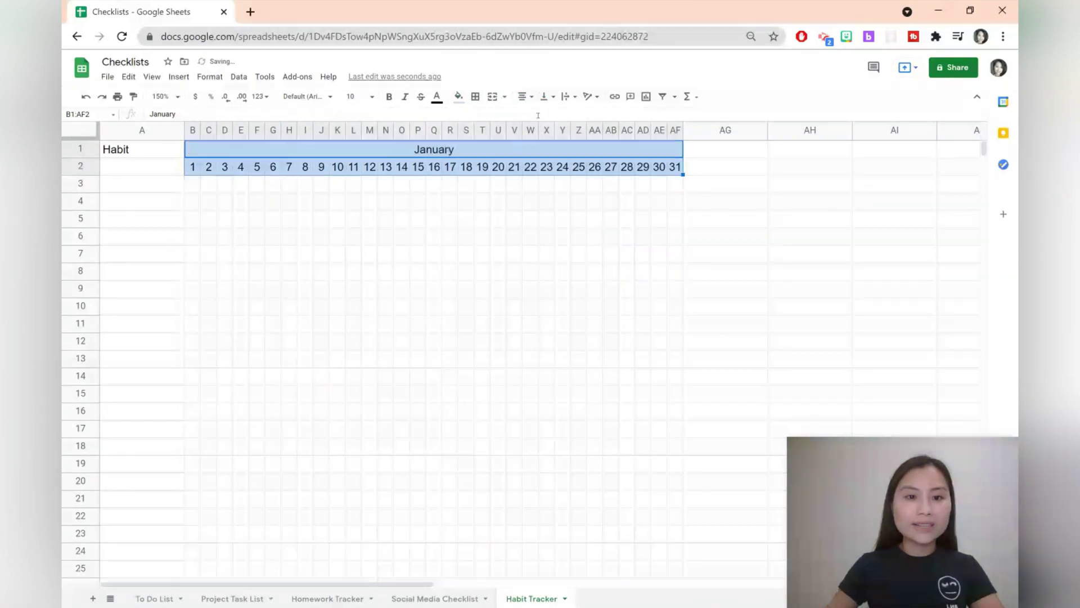
click(241, 201)
Step: Set the font of A1:AF15 to Bad Script at size 12
drag(178, 152, 302, 388)
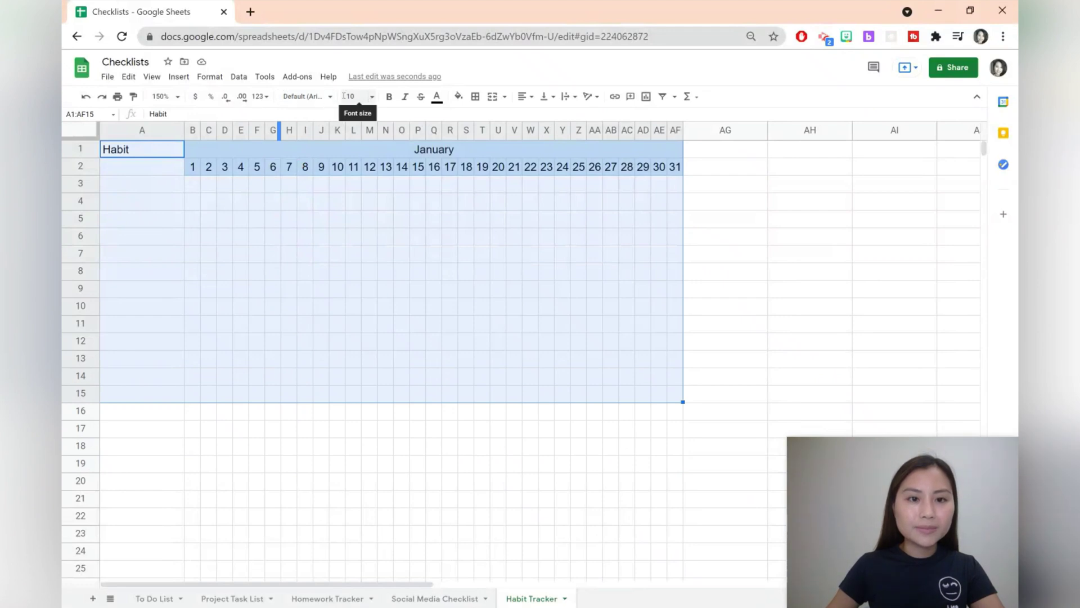
click(315, 96)
click(315, 206)
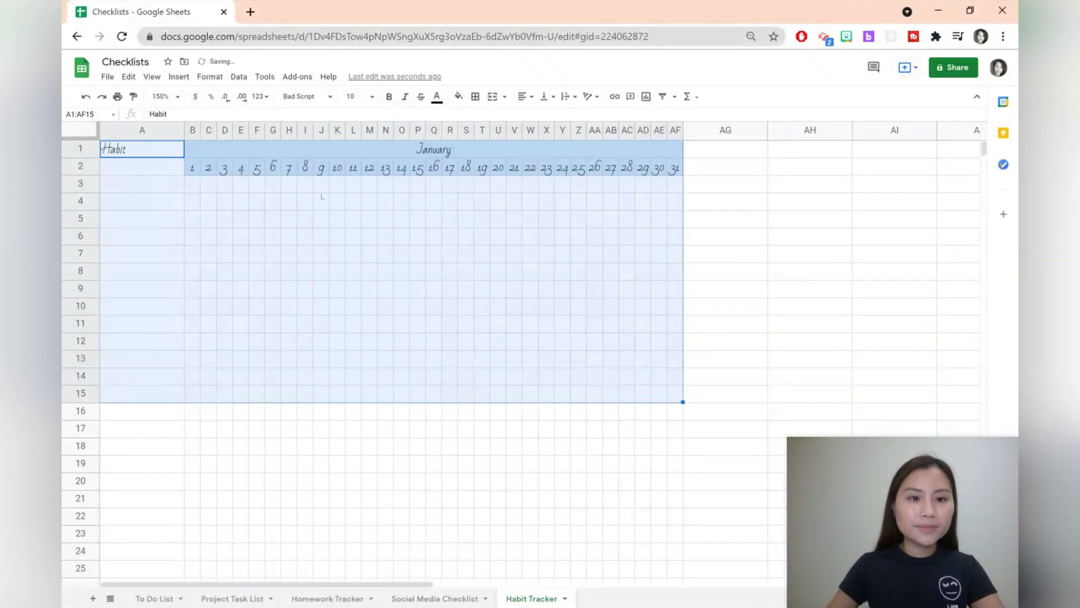
click(372, 96)
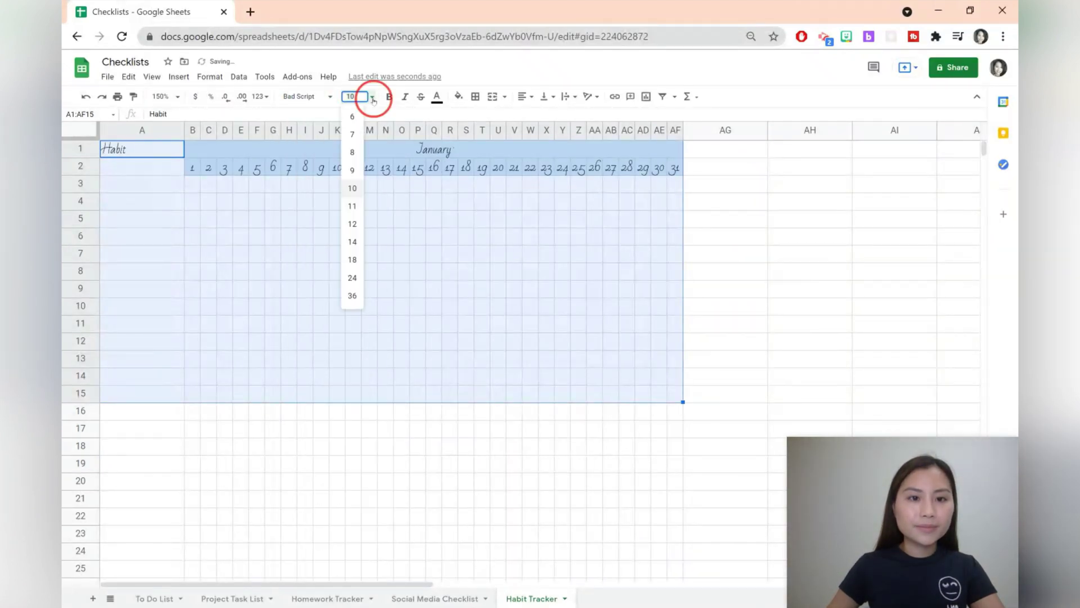
click(352, 224)
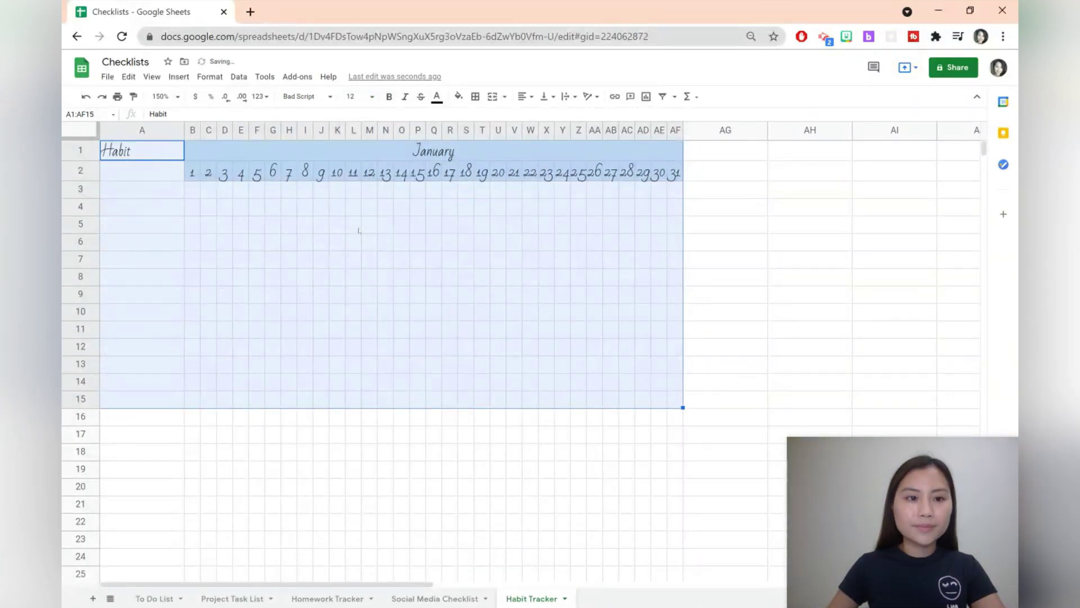
click(285, 219)
Step: Merge cells A1:A2 and make the Habit and January headings bold
drag(147, 151, 157, 168)
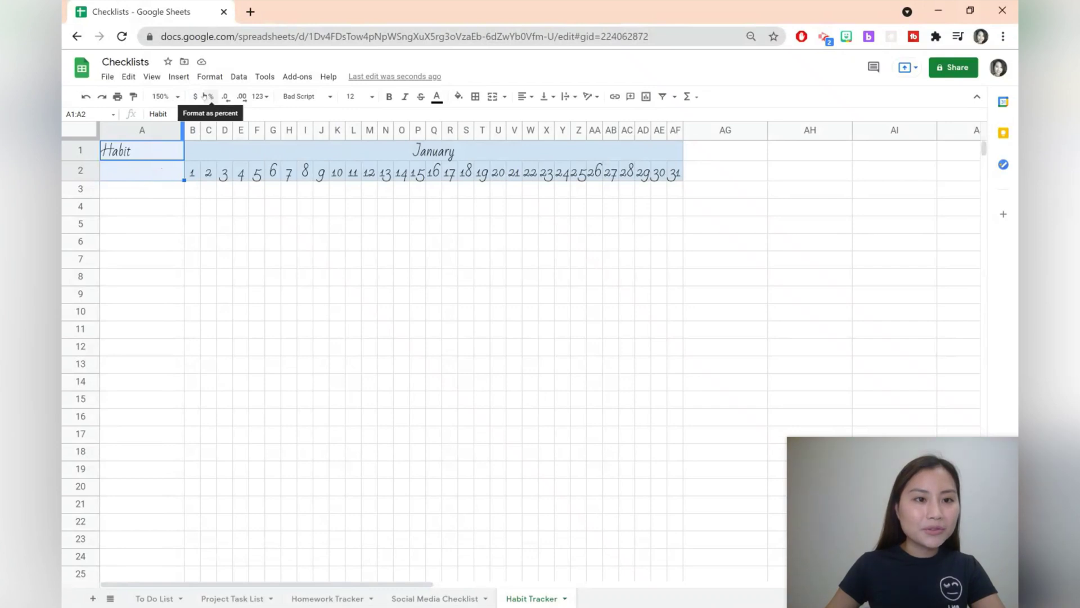
click(210, 77)
mouse_move(236, 281)
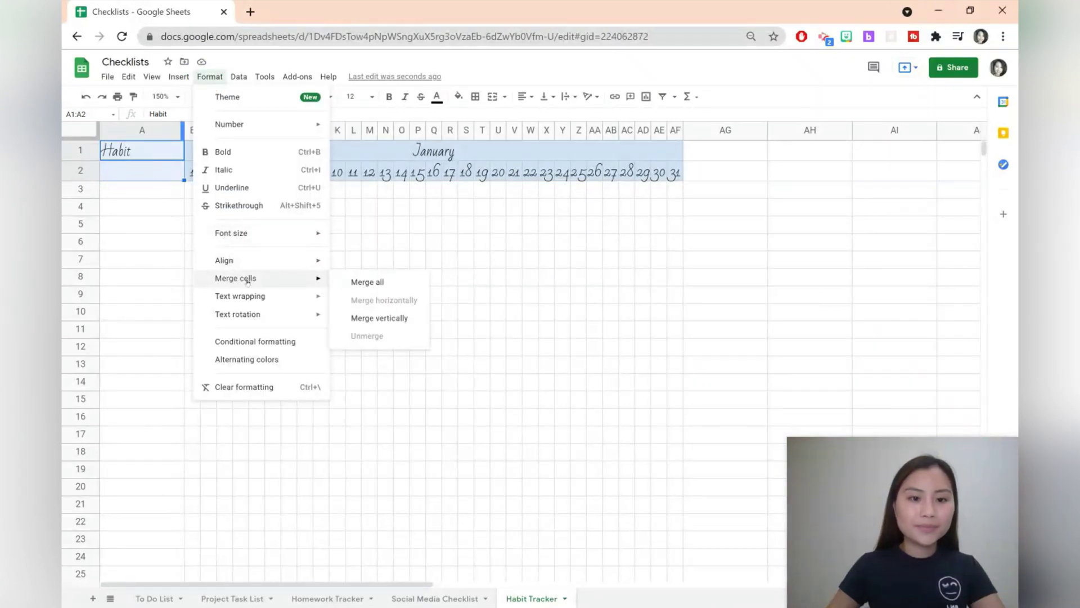
click(367, 283)
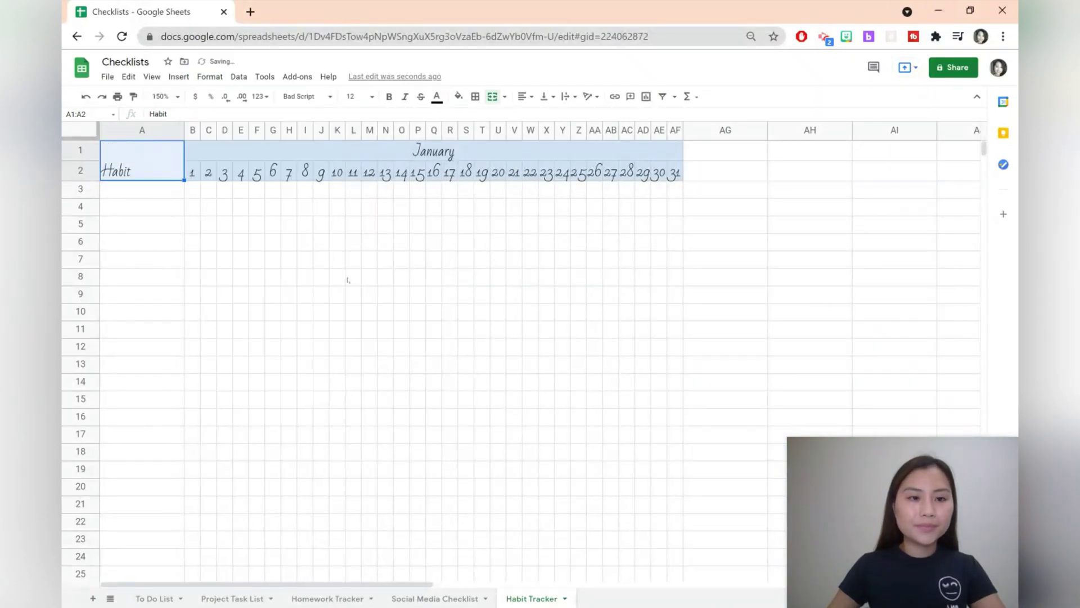
key(ctrl+b)
click(373, 243)
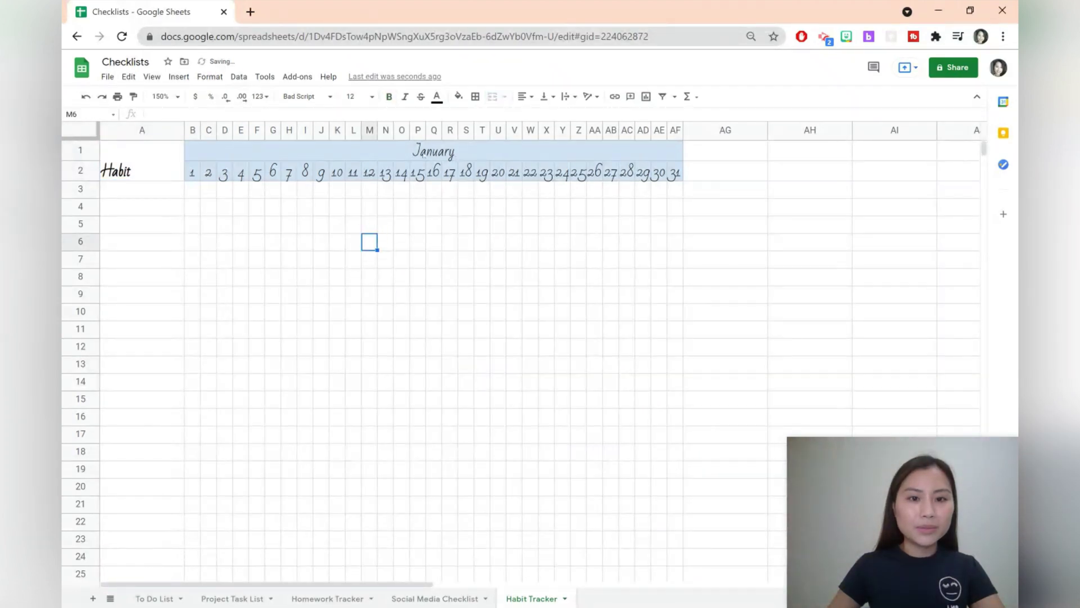
click(423, 155)
click(417, 207)
Step: Insert checkboxes in B3:AF16 and set their font size to 10
drag(193, 193, 677, 419)
click(180, 77)
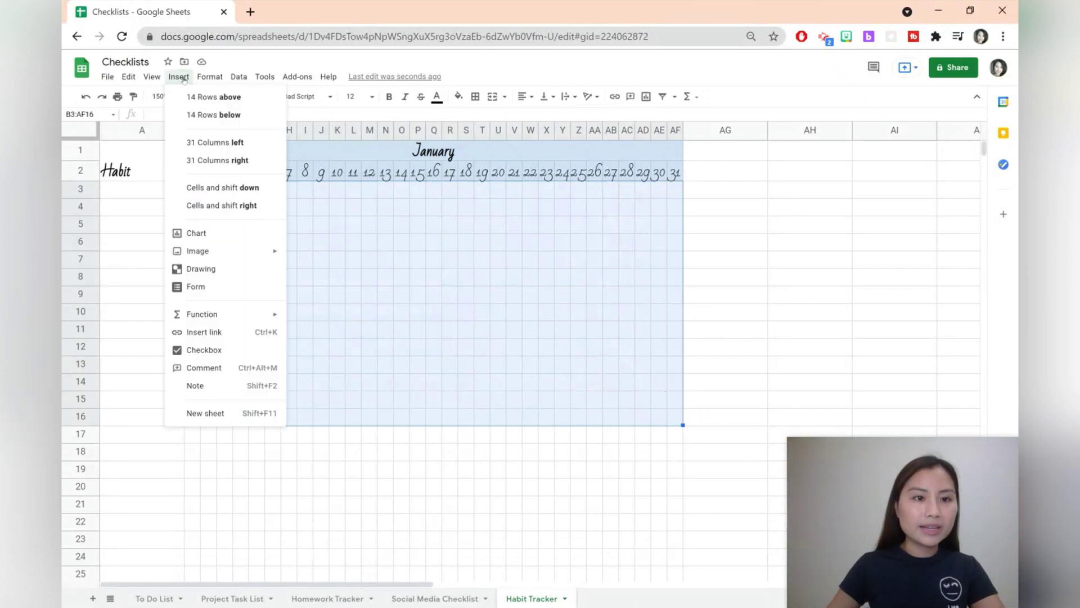
click(194, 346)
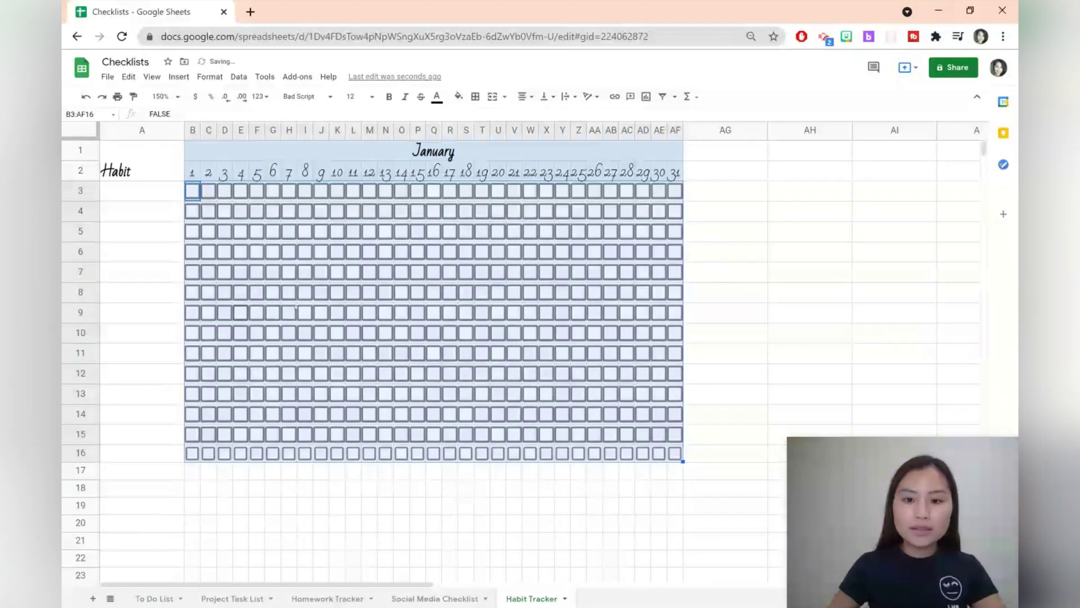
click(374, 96)
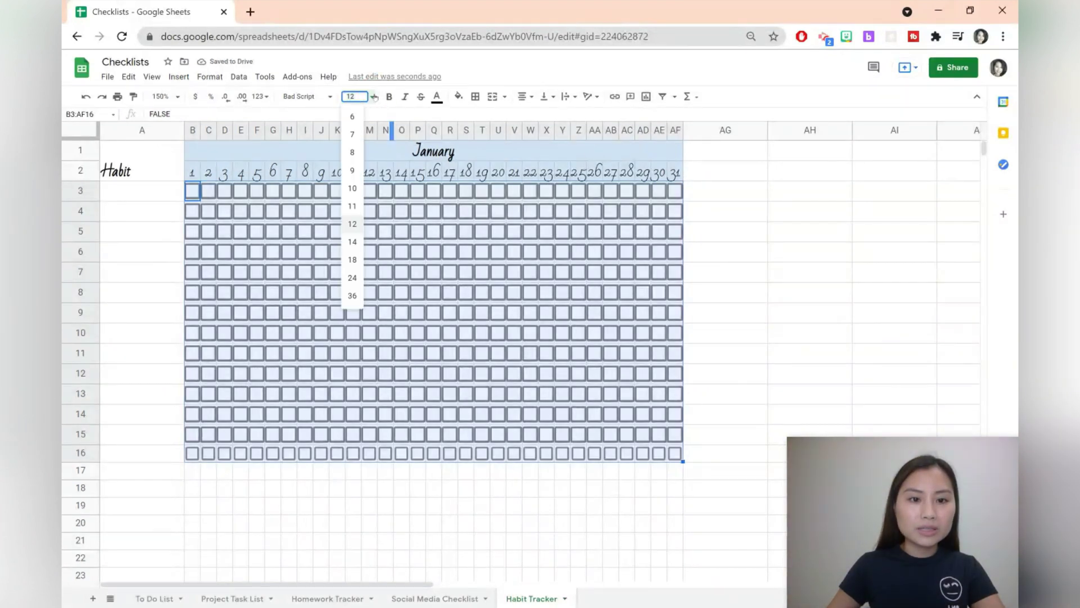
click(353, 188)
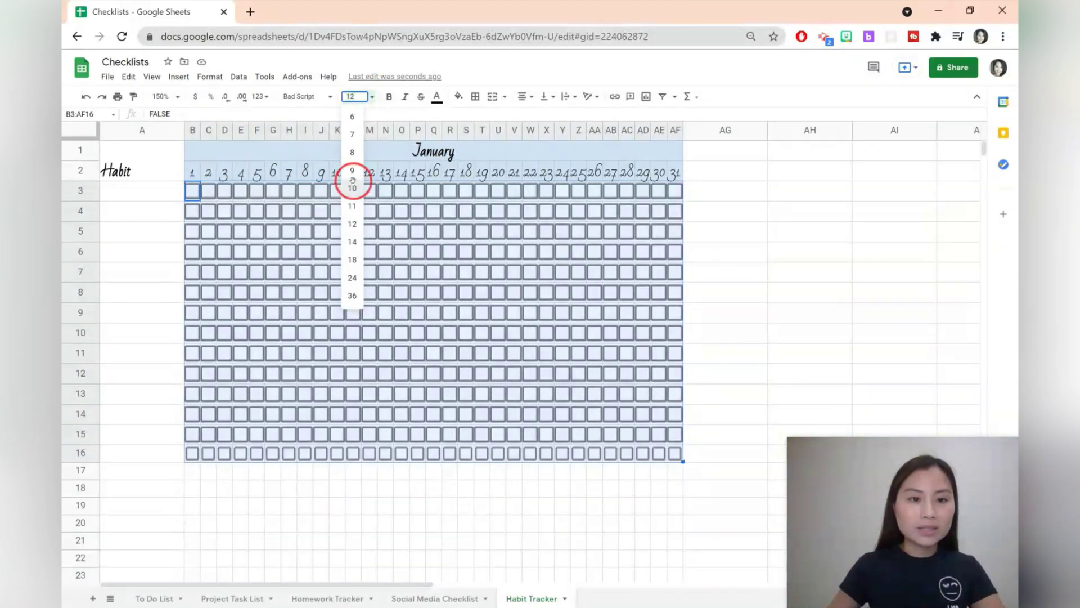
click(268, 472)
Step: Colour the January checkboxes in B3:AF16 blue through the text colour
drag(195, 194, 675, 421)
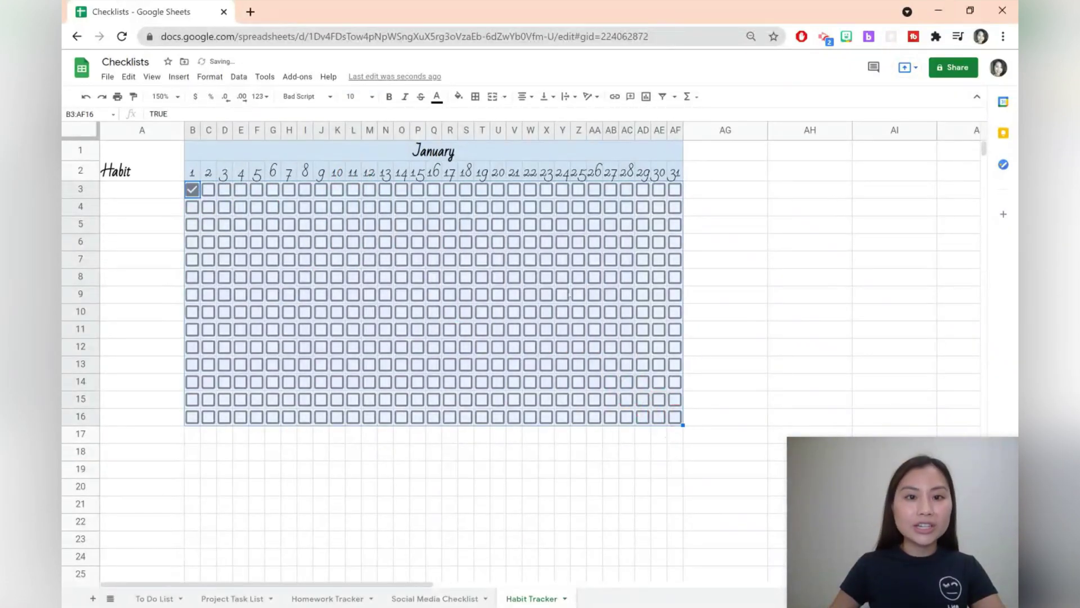
click(437, 97)
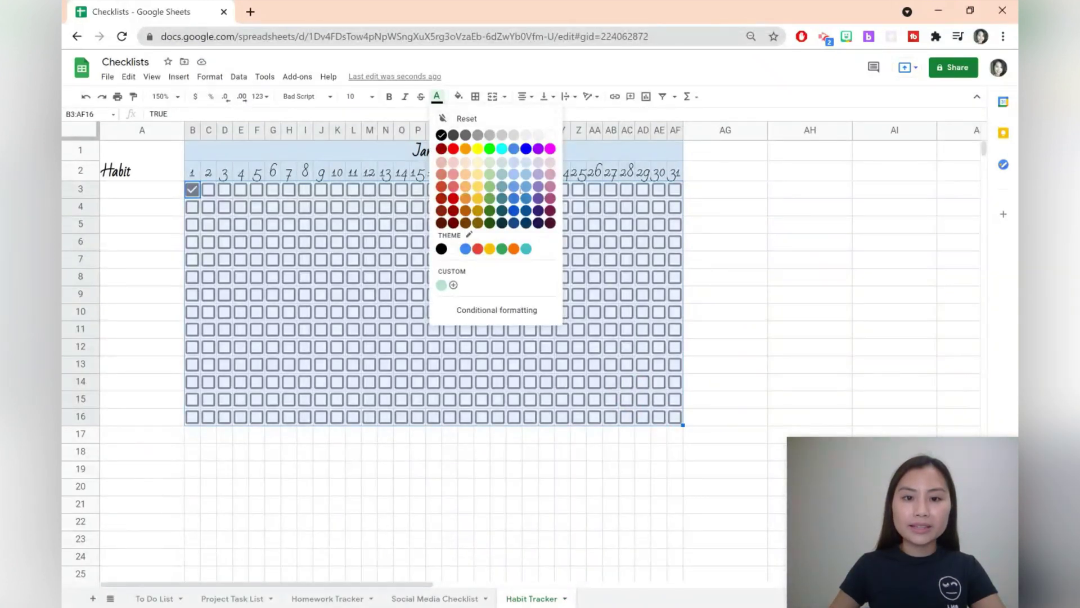
click(524, 196)
Step: Enter Gym as the first habit in A3
click(148, 193)
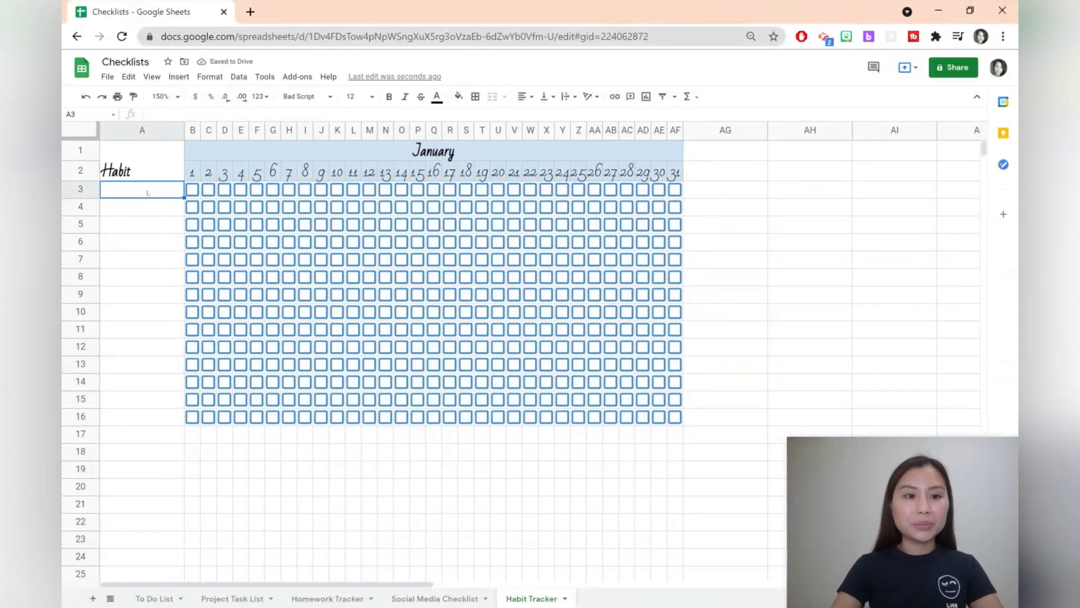
text(Gym)
key(Return)
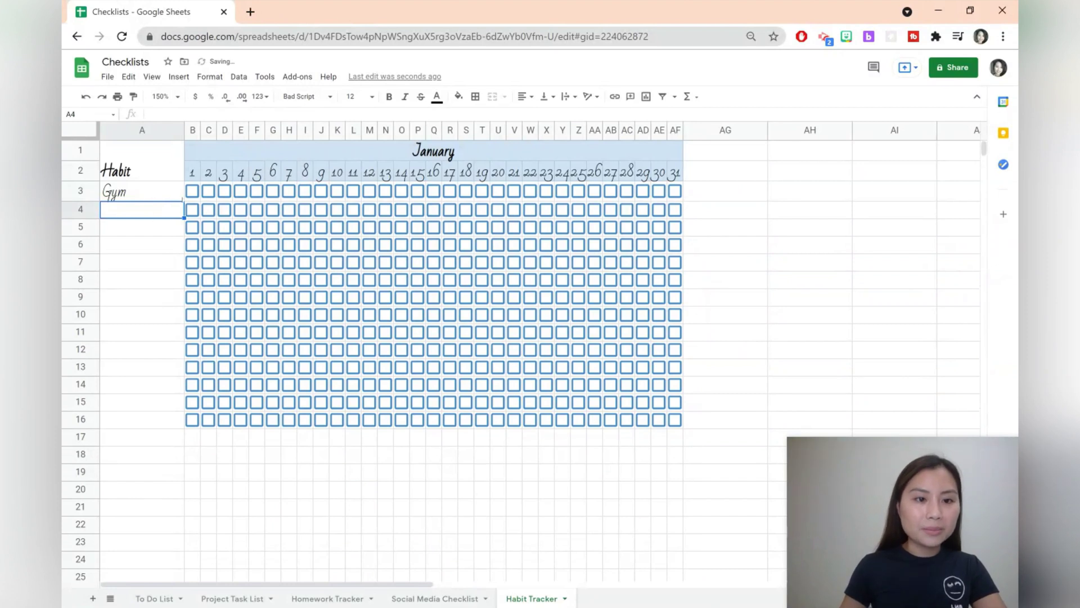
Step: Try ticking the Gym checkboxes for January 1, 2 and 4, and clear them again
click(192, 192)
click(208, 191)
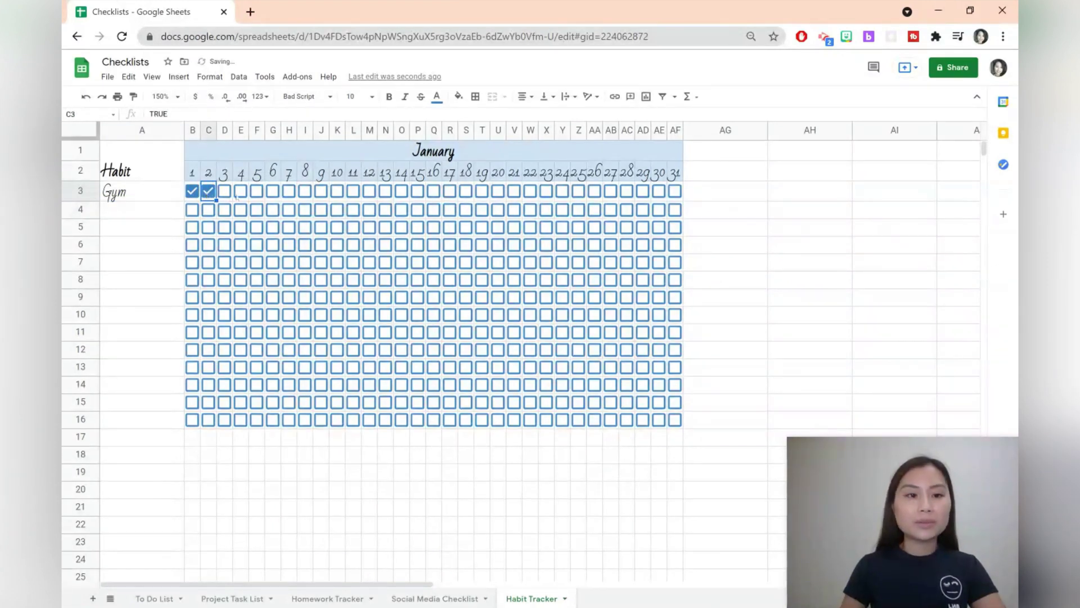
click(241, 191)
click(208, 191)
click(192, 191)
click(241, 192)
click(439, 464)
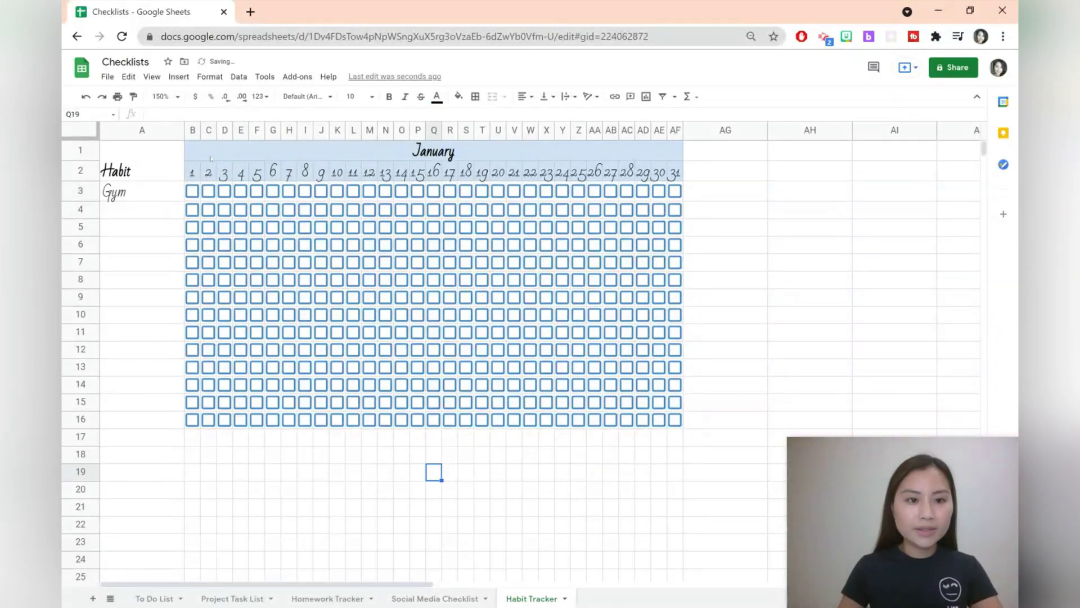
Step: Copy the January block B1:AF16 and paste it beside the original, starting at AG1
drag(193, 149, 675, 419)
key(ctrl+c)
click(717, 153)
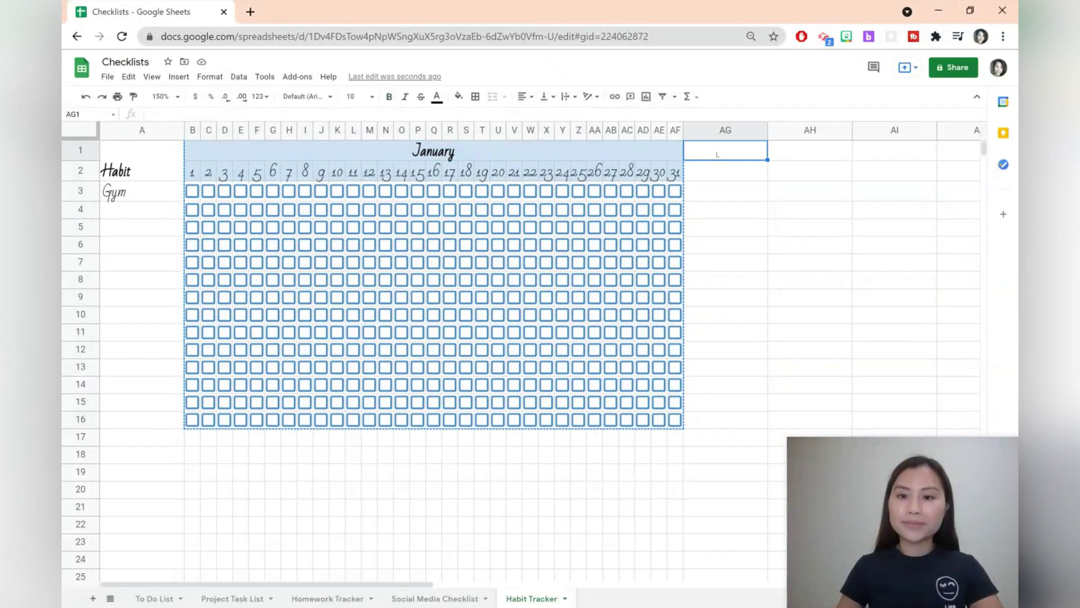
key(ctrl+v)
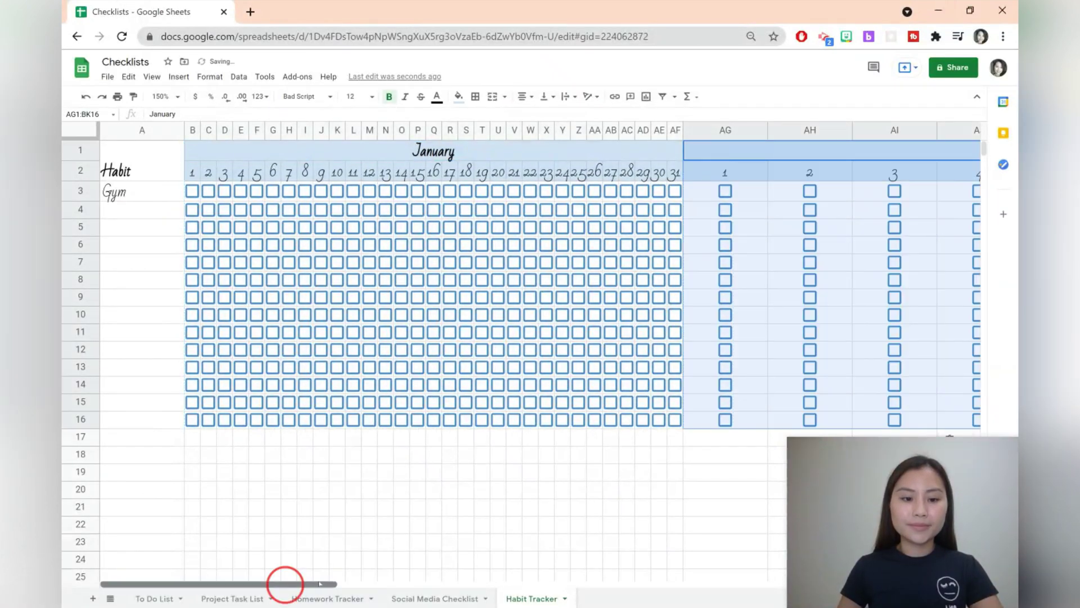
Step: Narrow the copied month's columns to match January's and change its heading to February
drag(285, 583, 748, 584)
click(882, 133)
drag(882, 134, 132, 133)
click(495, 170)
Step: Fill the February heading and day numbers in AG1:BJ2 with light pink
drag(526, 161, 769, 171)
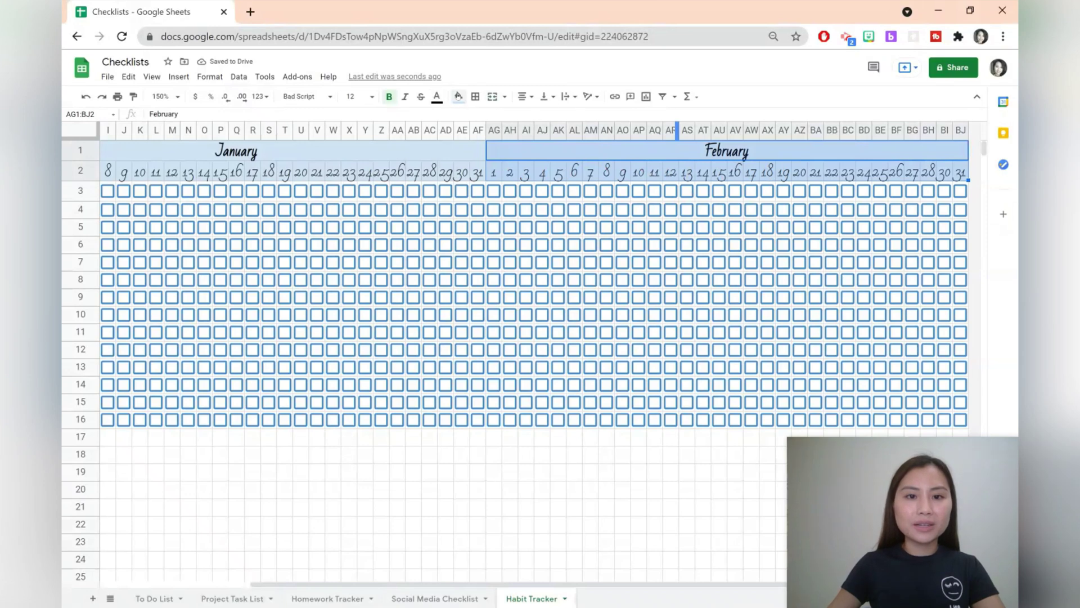
click(459, 96)
click(567, 162)
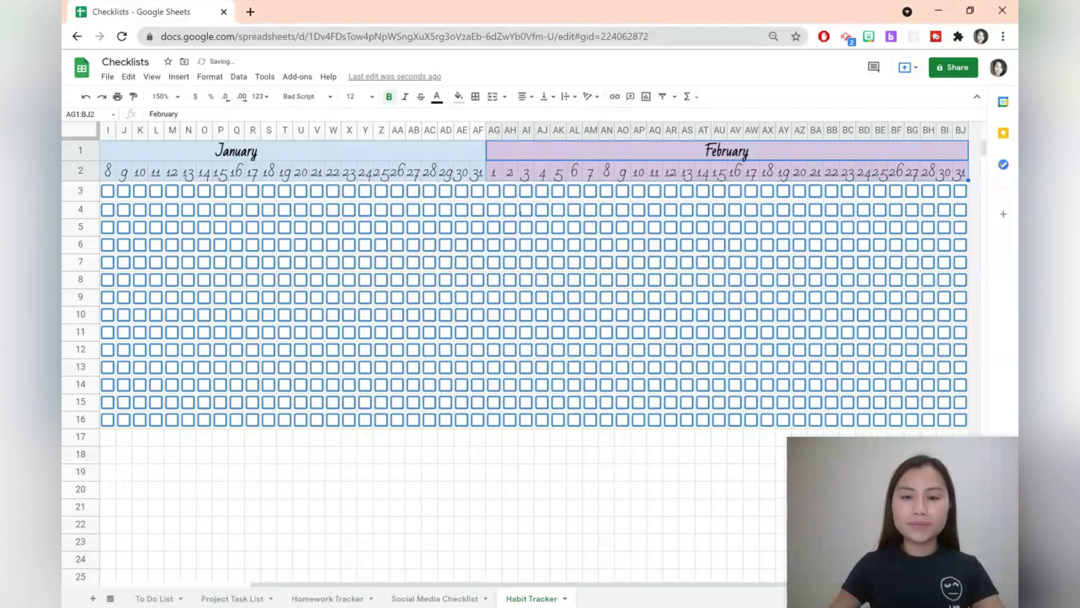
Step: Colour the February checkboxes in AG3:BJ16 pink through the text colour
drag(498, 197, 959, 419)
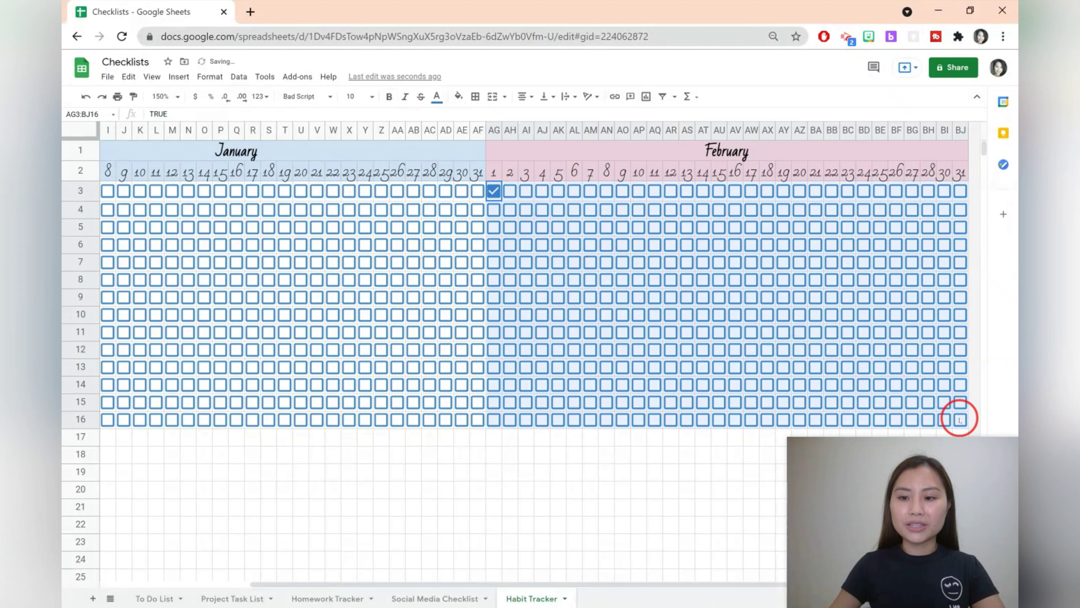
click(440, 96)
click(549, 186)
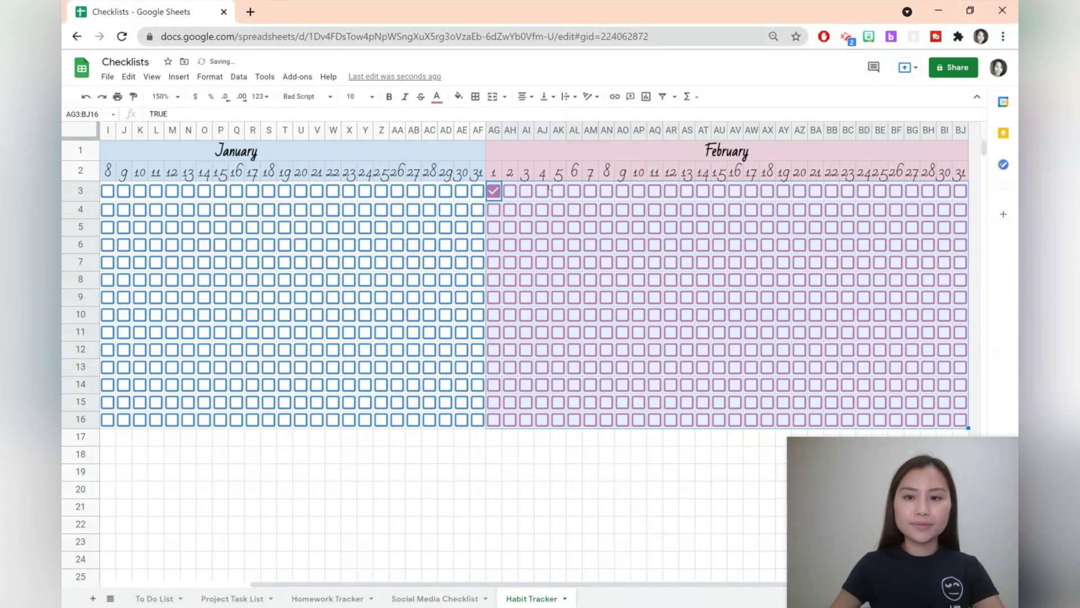
click(542, 454)
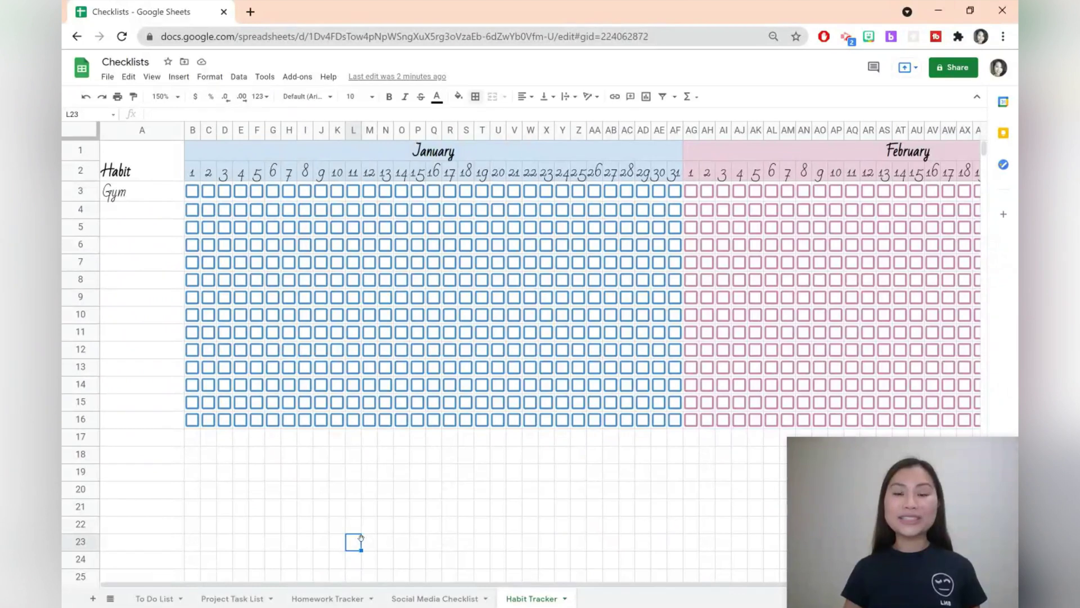